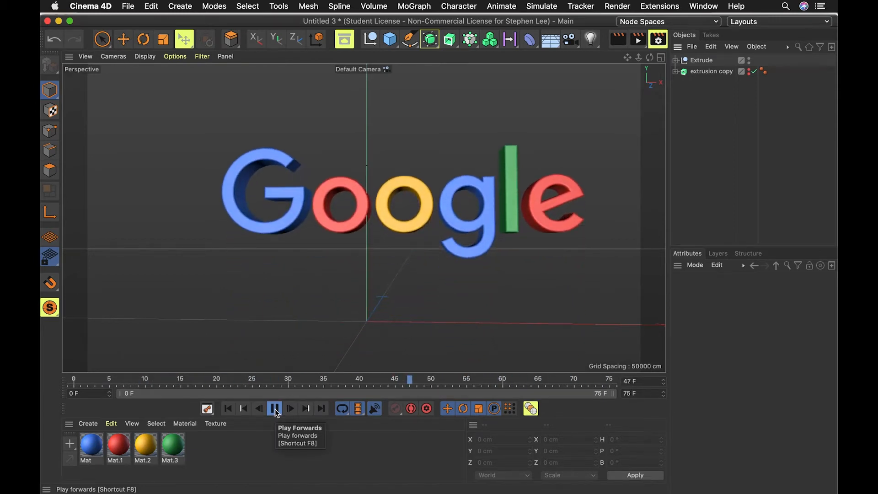
Stop playback at frame 32 and render a quick viewport preview of the logo.
{"action": "left_click", "coordinate": [276, 411]}
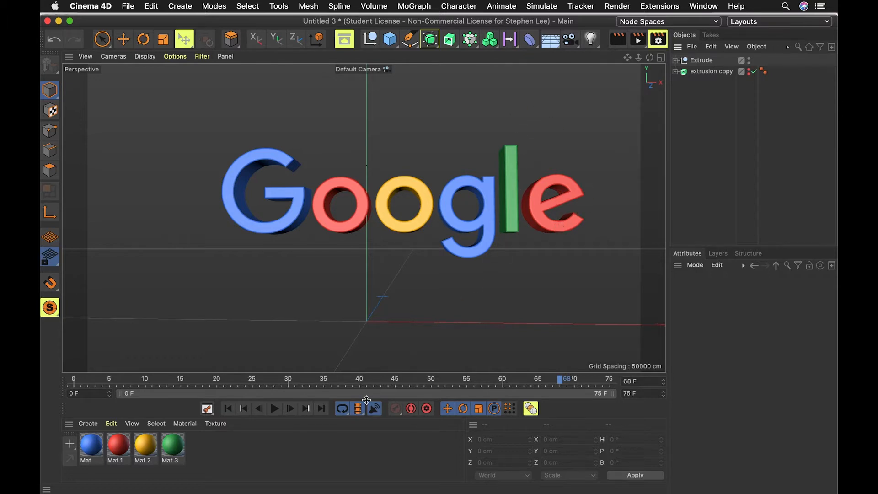
{"action": "left_click_drag", "start_coordinate": [402, 380], "coordinate": [302, 393]}
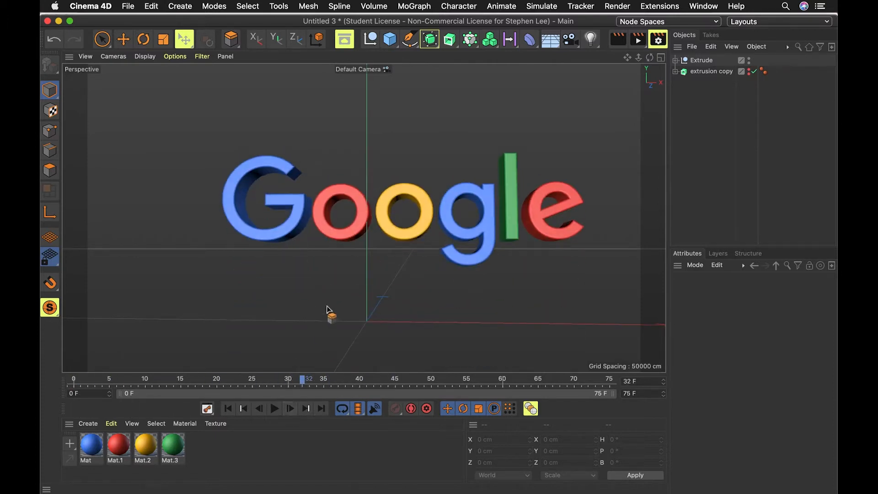
{"action": "key", "text": "super+r"}
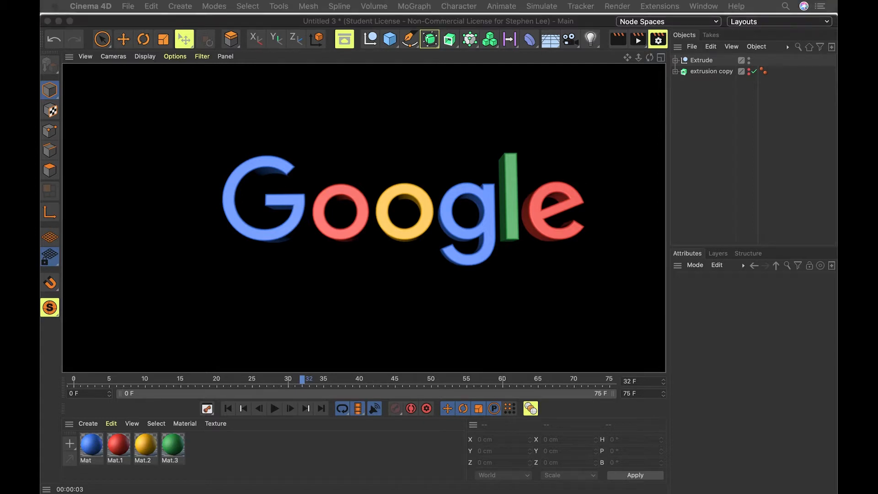
{"action": "left_click", "coordinate": [754, 169]}
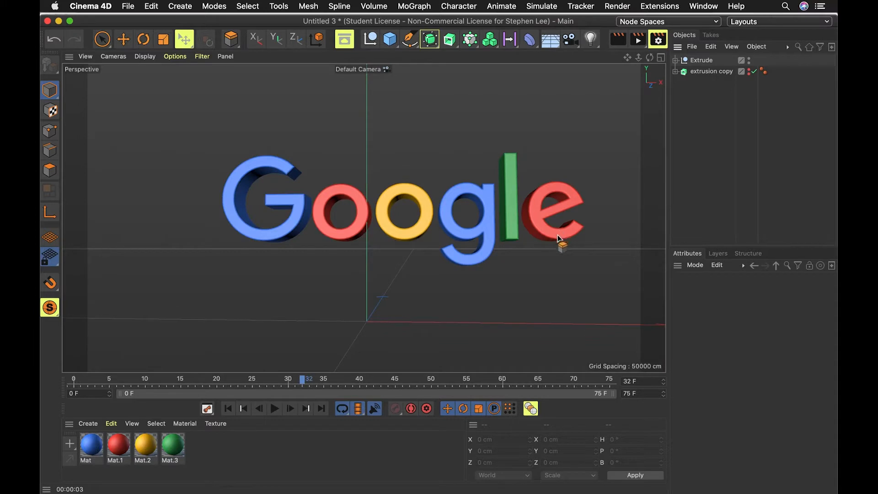
Add an area light to the scene.
{"action": "left_click_drag", "start_coordinate": [616, 177], "coordinate": [683, 97]}
{"action": "left_click", "coordinate": [593, 40]}
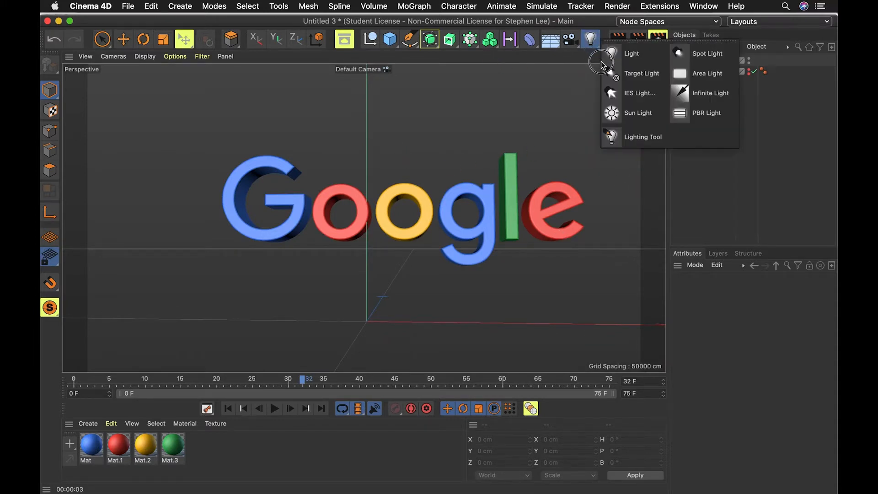
{"action": "left_click", "coordinate": [680, 76]}
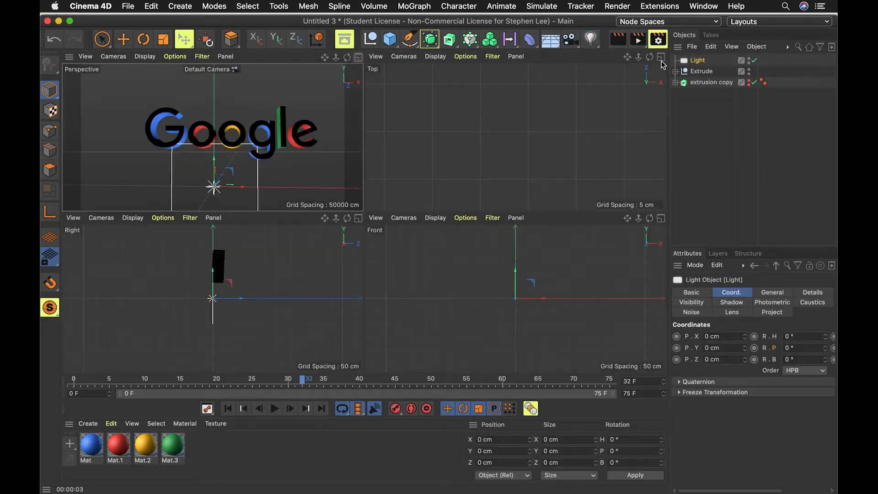
Move the area light up and in front of the logo to about Y 67 cm and Z -159 cm.
{"action": "left_click", "coordinate": [662, 57]}
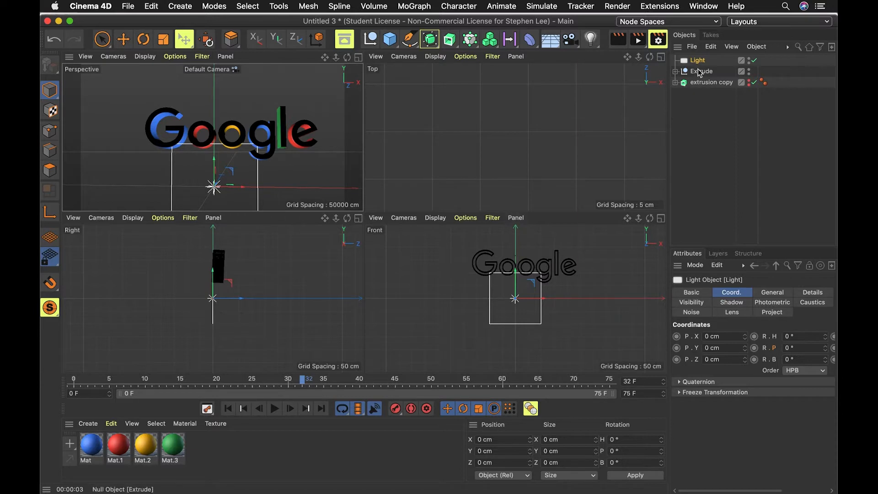
{"action": "scroll", "coordinate": [549, 183], "scroll_direction": "up", "scroll_amount": 3}
{"action": "scroll", "coordinate": [525, 282], "scroll_direction": "up", "scroll_amount": 2}
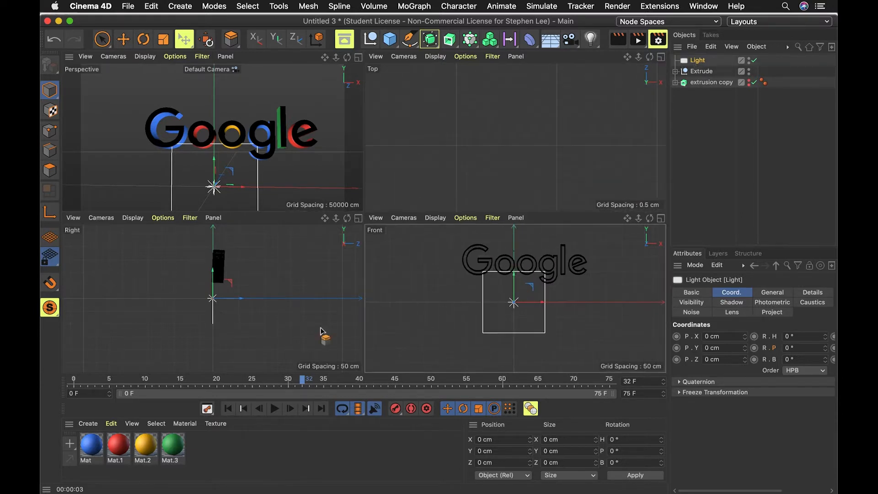
{"action": "scroll", "coordinate": [481, 304], "scroll_direction": "down", "scroll_amount": 2}
{"action": "key", "text": "e"}
{"action": "left_click_drag", "start_coordinate": [238, 301], "coordinate": [171, 254]}
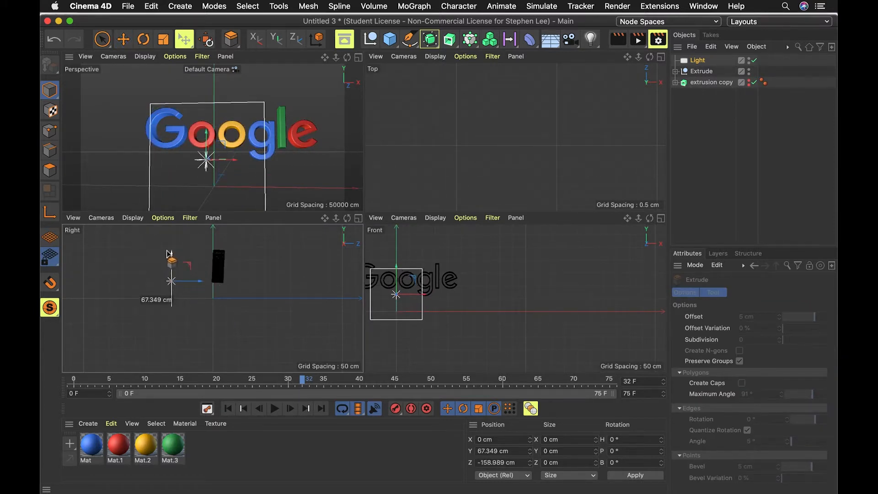
Maximize the perspective view and render a viewport preview of the lighting.
{"action": "left_click", "coordinate": [358, 58]}
{"action": "key", "text": "super+r"}
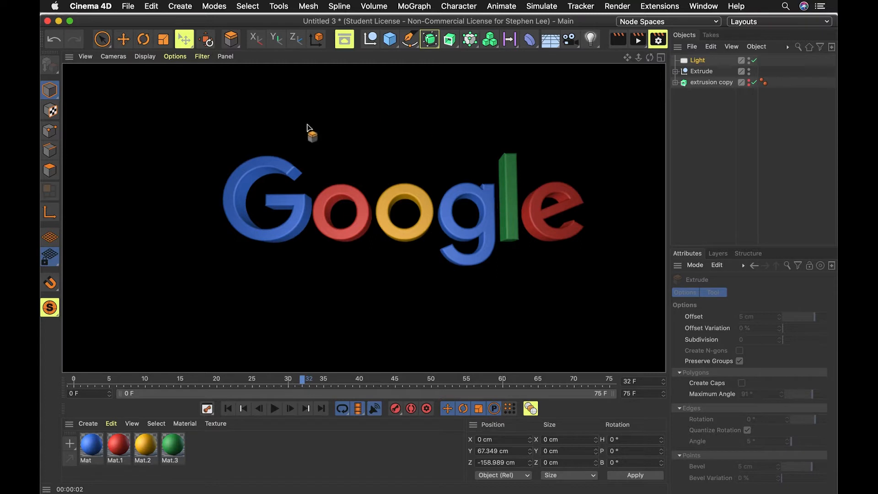
{"action": "left_click", "coordinate": [693, 187]}
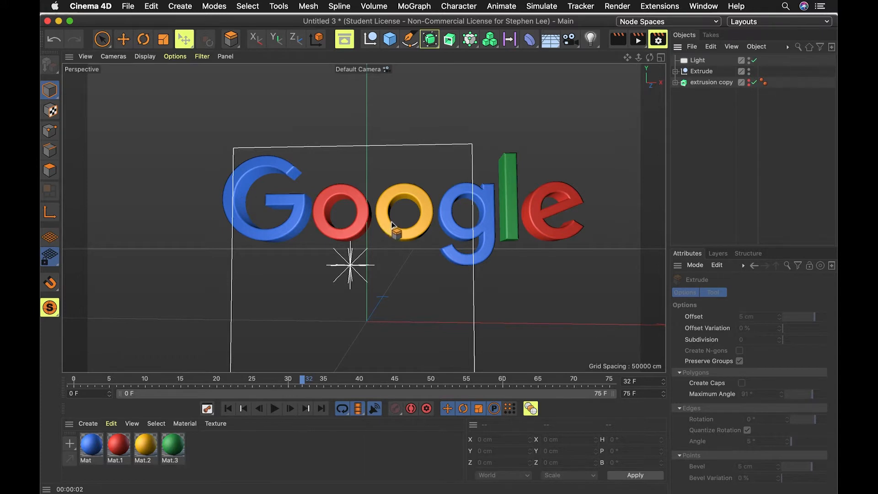
Open the Render Settings and turn off Default Light in the Options page.
{"action": "key", "text": "ctrl+b"}
{"action": "left_click_drag", "start_coordinate": [502, 136], "coordinate": [404, 99]}
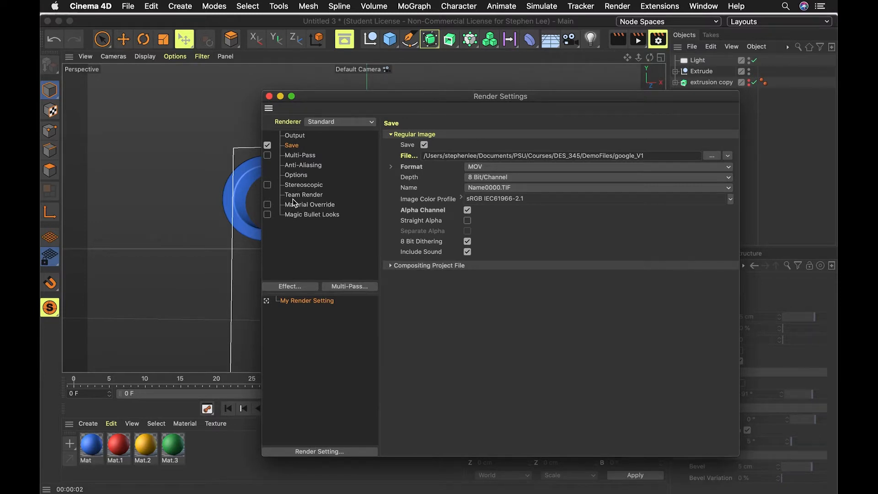
{"action": "left_click", "coordinate": [297, 175]}
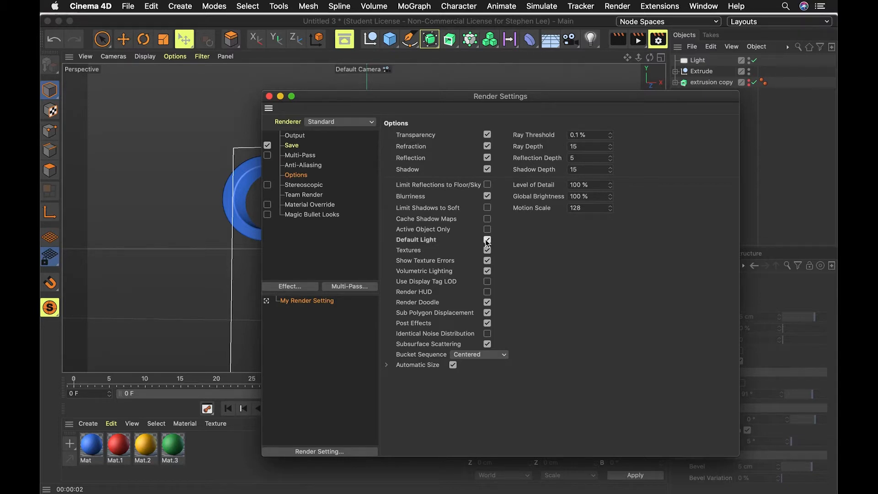
{"action": "left_click", "coordinate": [269, 96]}
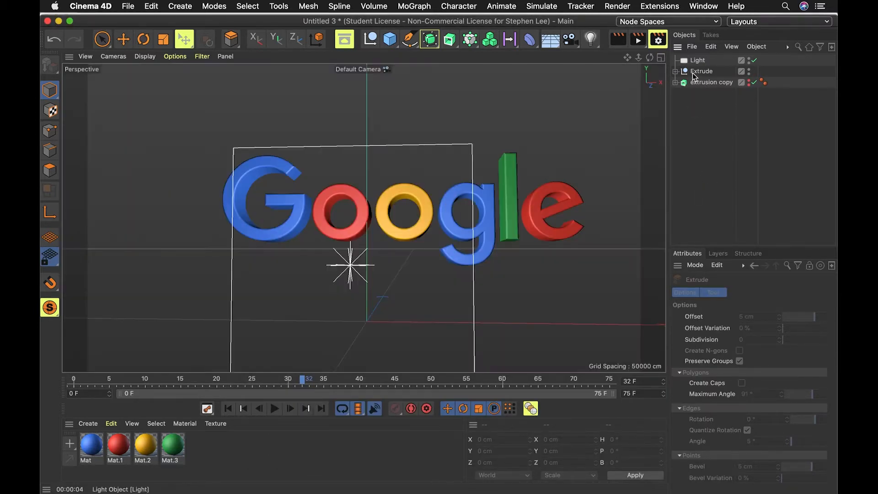
Move the area light left to about X -173 cm and render a preview.
{"action": "left_click", "coordinate": [696, 62]}
{"action": "left_click_drag", "start_coordinate": [401, 266], "coordinate": [199, 266]}
{"action": "key", "text": "super+r"}
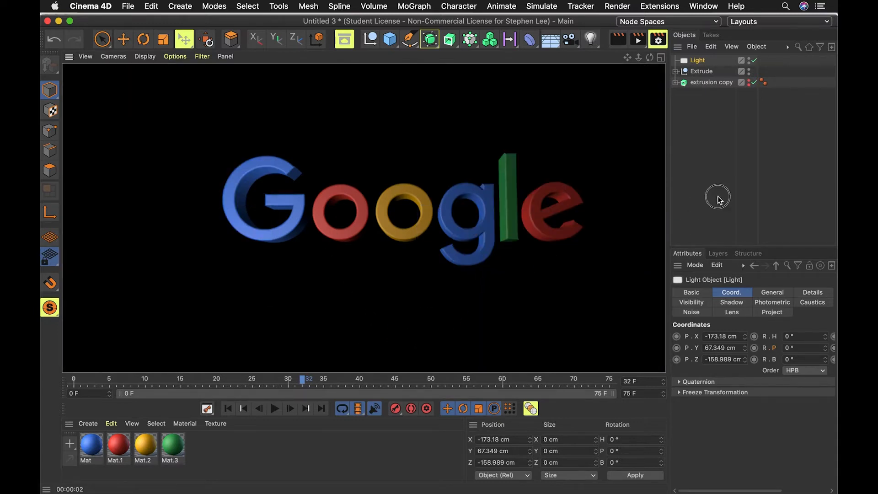
{"action": "left_click", "coordinate": [718, 196]}
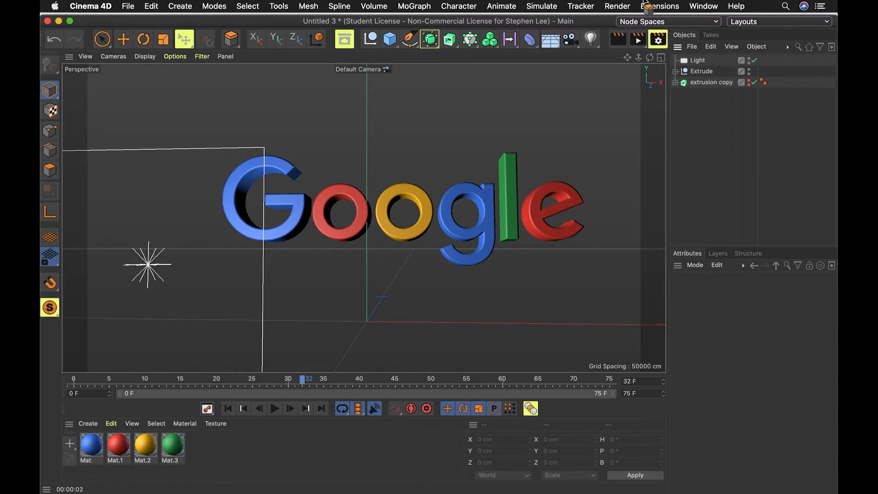
Review the render Options settings and return to the four-view layout.
{"action": "key", "text": "super+b"}
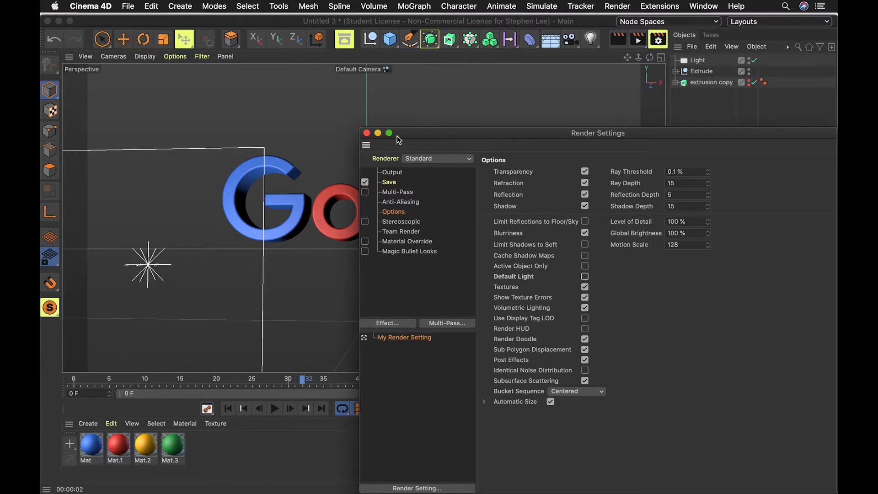
{"action": "left_click", "coordinate": [367, 133]}
{"action": "left_click", "coordinate": [661, 58]}
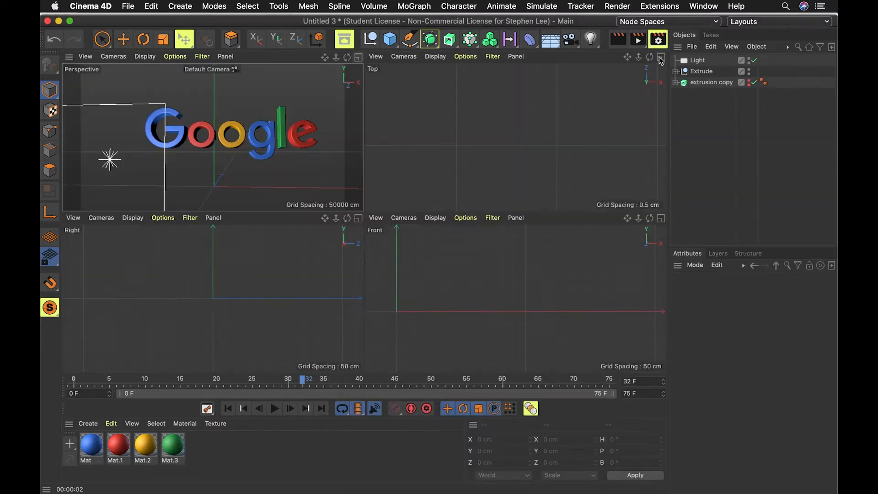
{"action": "left_click", "coordinate": [696, 61]}
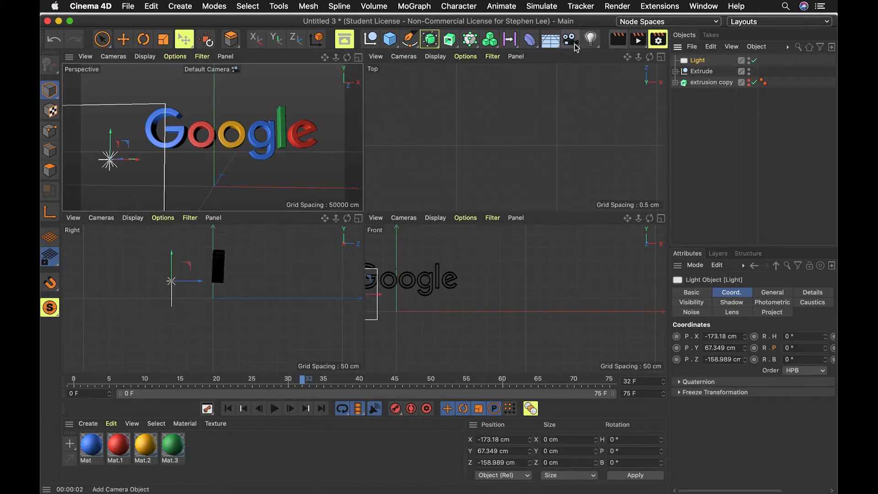
{"action": "left_click", "coordinate": [591, 39]}
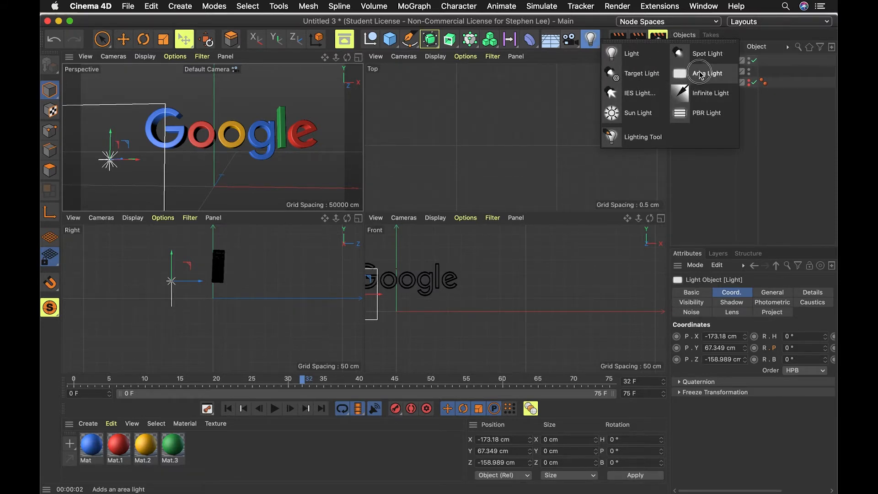
{"action": "left_click", "coordinate": [722, 199]}
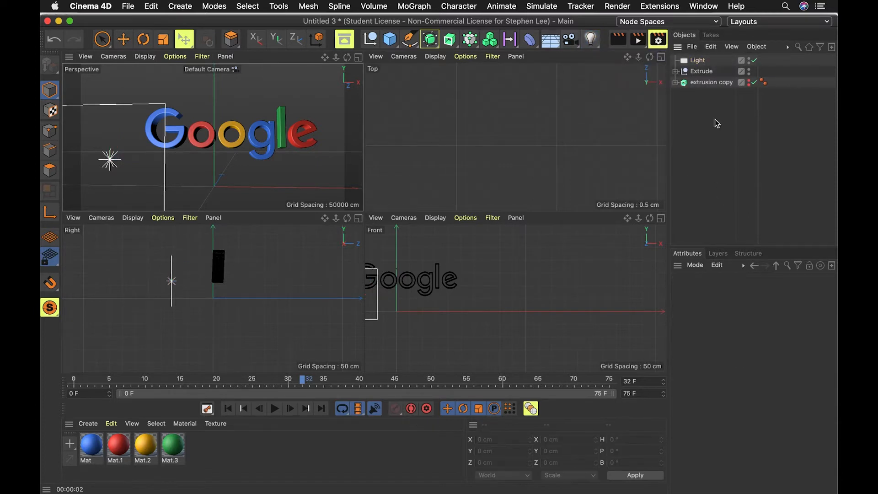
Duplicate the area light and move the copy right to about X 138 cm.
{"action": "left_click", "coordinate": [698, 62]}
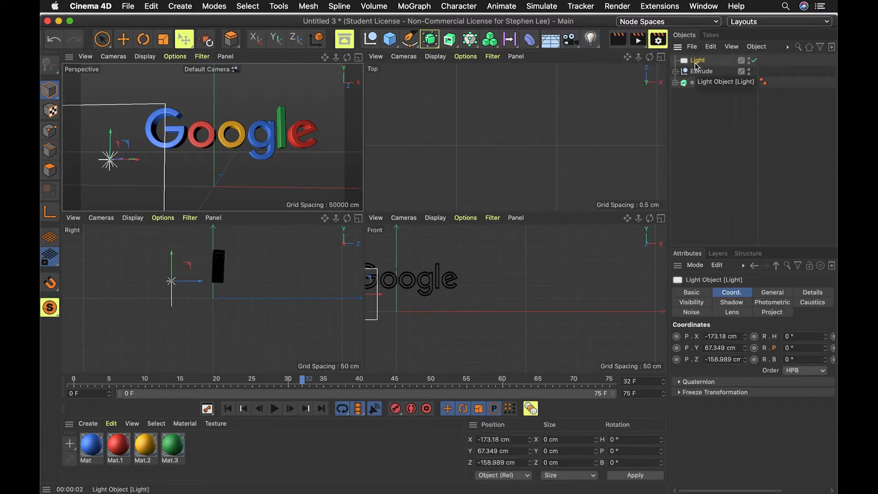
{"action": "left_click_drag", "start_coordinate": [695, 62], "coordinate": [695, 56], "text": "ctrl"}
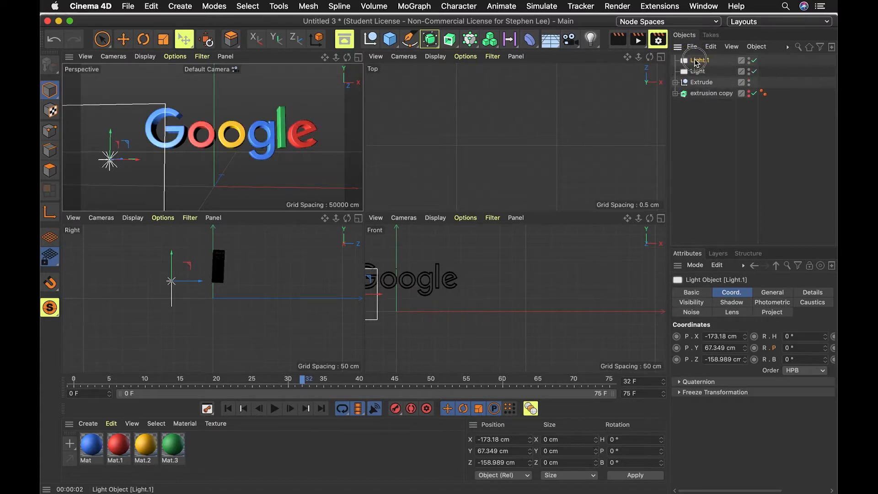
{"action": "left_click_drag", "start_coordinate": [380, 295], "coordinate": [463, 295]}
{"action": "scroll", "coordinate": [523, 150], "scroll_direction": "up", "scroll_amount": 2}
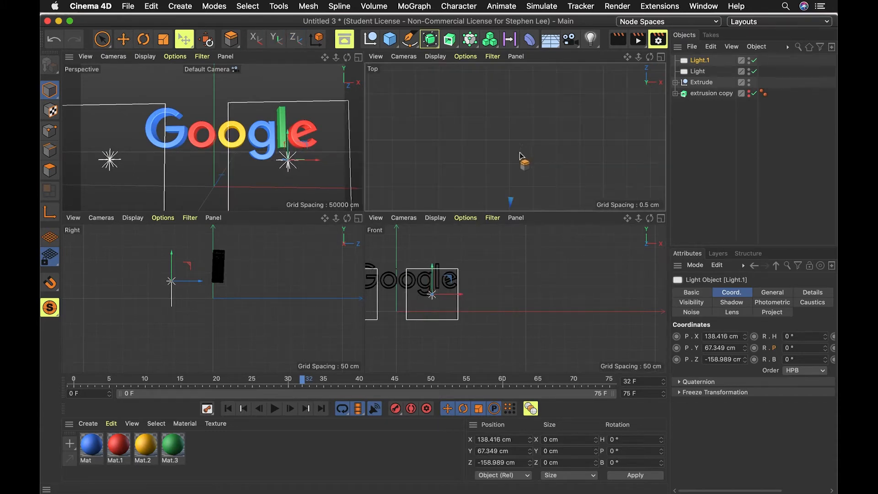
Move the second area light further right to about X 313 cm in the top view.
{"action": "left_click", "coordinate": [695, 82]}
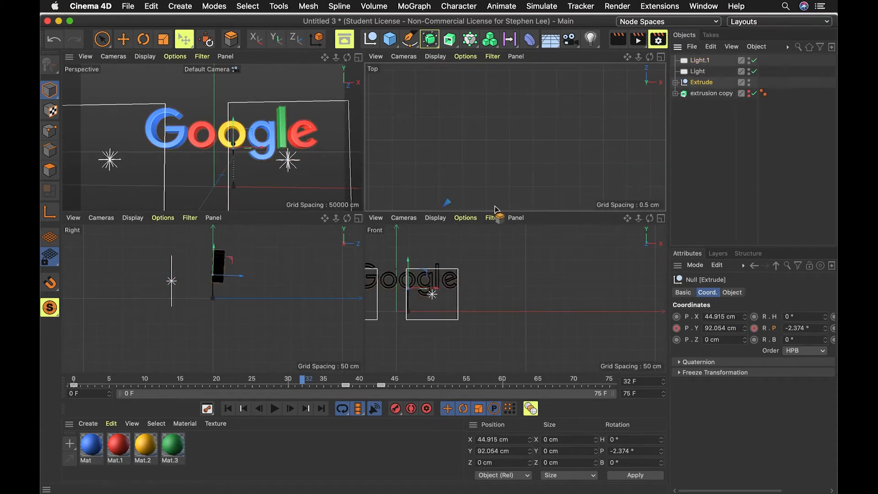
{"action": "key", "text": "o"}
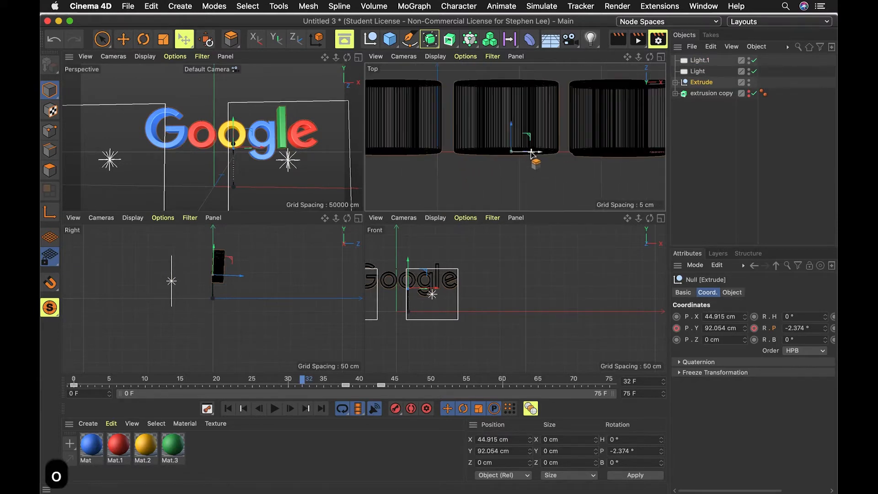
{"action": "scroll", "coordinate": [528, 152], "scroll_direction": "down", "scroll_amount": 5}
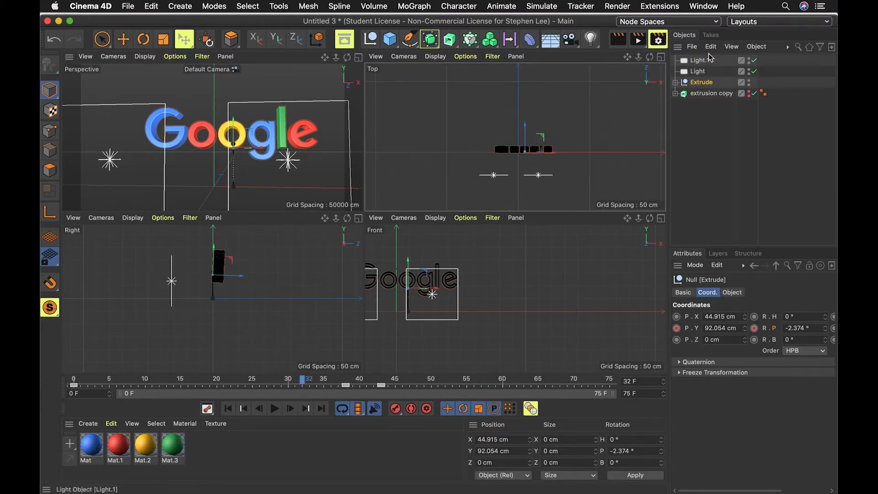
{"action": "left_click", "coordinate": [698, 71]}
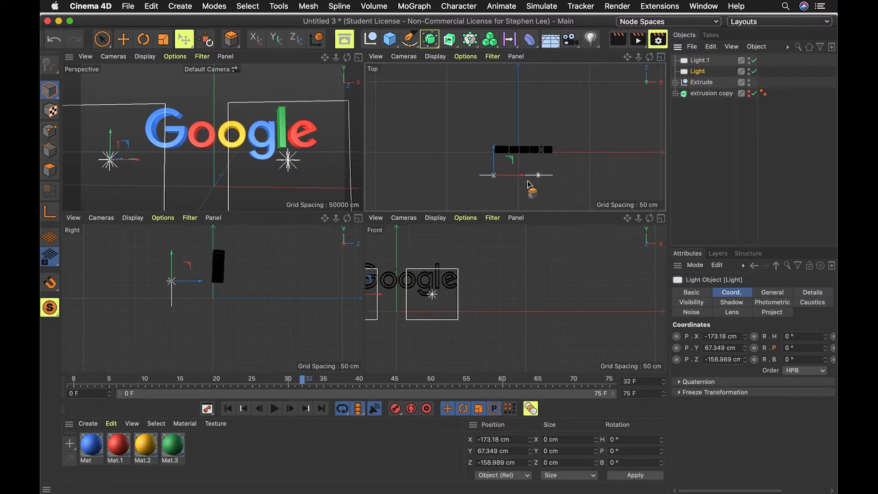
{"action": "left_click", "coordinate": [699, 60]}
{"action": "left_click_drag", "start_coordinate": [568, 175], "coordinate": [592, 176]}
Rotate the second area light to a heading of about 45°.
{"action": "key", "text": "e"}
{"action": "key", "text": "e"}
{"action": "key", "text": "r"}
{"action": "left_click_drag", "start_coordinate": [580, 170], "coordinate": [571, 155]}
Rotate the first area light to a heading of about -33° and render a preview.
{"action": "left_click", "coordinate": [690, 71]}
{"action": "key", "text": "r"}
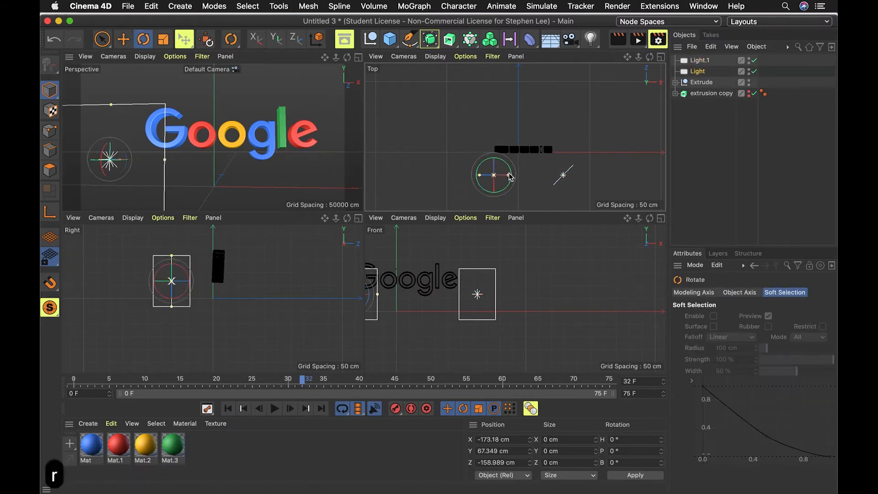
{"action": "left_click_drag", "start_coordinate": [509, 174], "coordinate": [512, 175]}
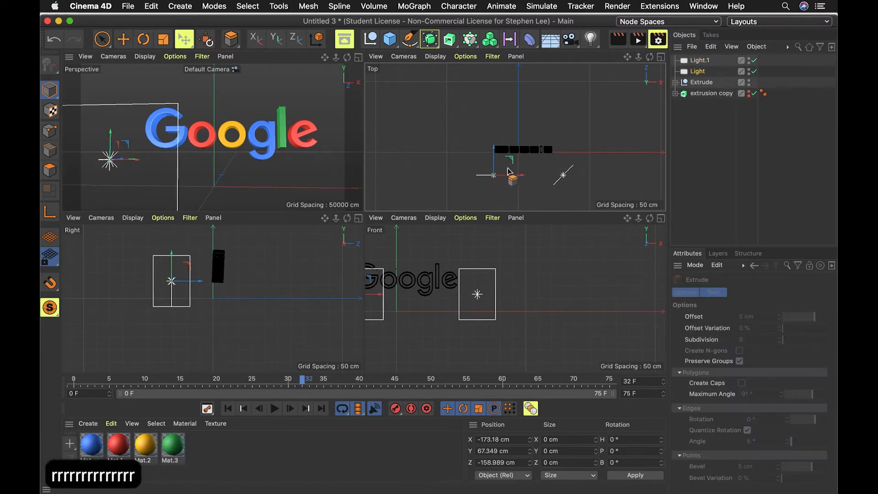
{"action": "key", "text": "super+z"}
{"action": "key", "text": "r"}
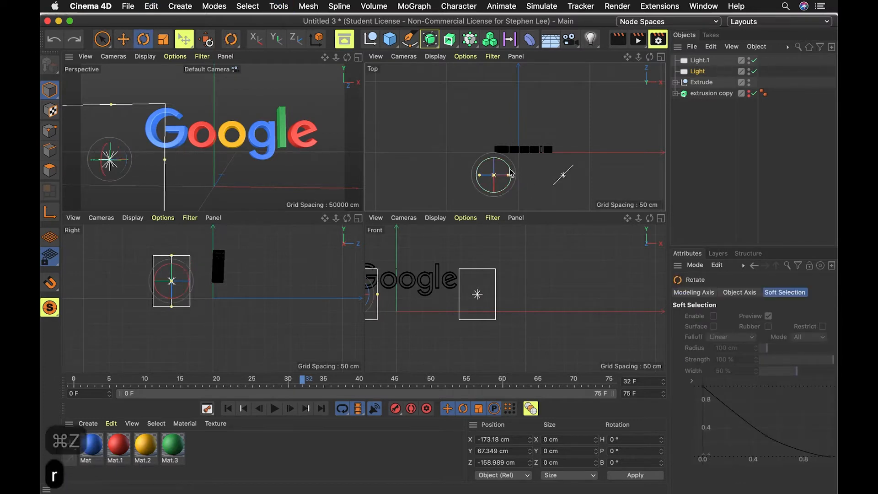
{"action": "left_click_drag", "start_coordinate": [511, 173], "coordinate": [528, 183]}
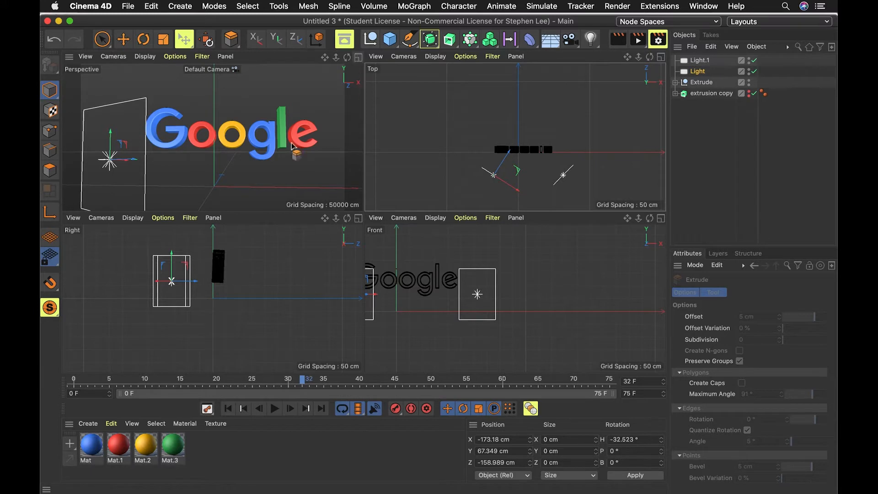
{"action": "key", "text": "super+r"}
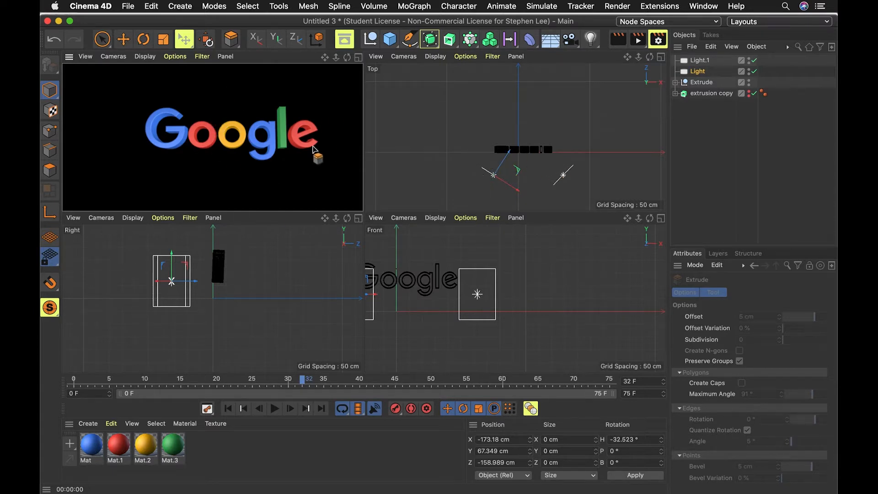
{"action": "left_click", "coordinate": [707, 130]}
Add a standard point light to the scene.
{"action": "left_click", "coordinate": [697, 64]}
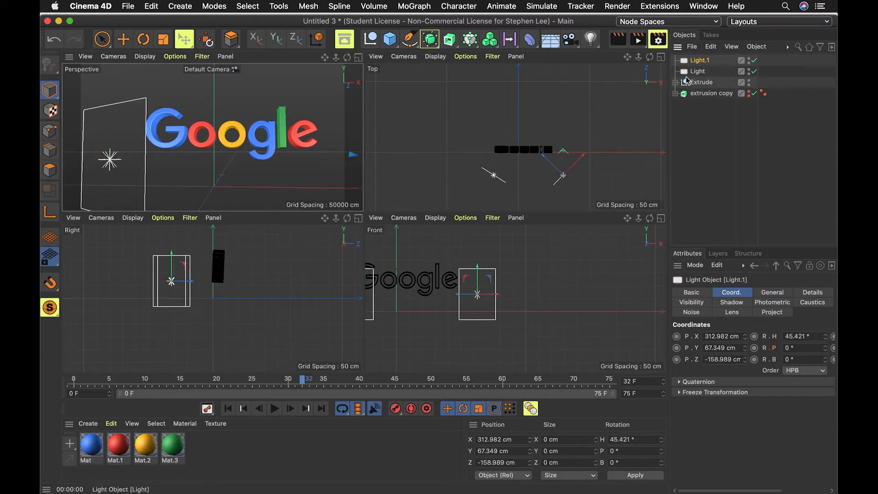
{"action": "left_click_drag", "start_coordinate": [591, 40], "coordinate": [634, 54]}
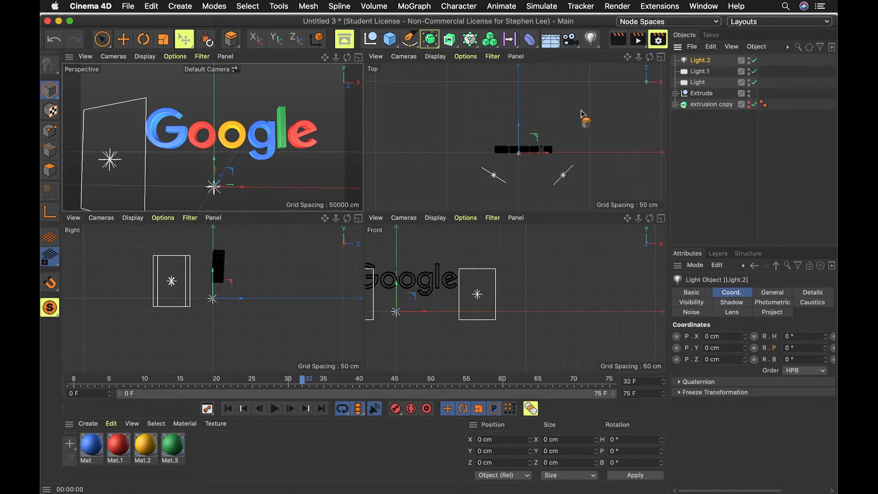
Move the point light above and in front of the logo, to about Y 170 cm and Z 74 cm.
{"action": "left_click_drag", "start_coordinate": [526, 145], "coordinate": [535, 112]}
{"action": "key", "text": "r"}
{"action": "key", "text": "r"}
{"action": "key", "text": "r"}
{"action": "key", "text": "r"}
{"action": "key", "text": "r"}
{"action": "key", "text": "r"}
{"action": "key", "text": "r"}
{"action": "key", "text": "r"}
{"action": "key", "text": "r"}
{"action": "key", "text": "r"}
{"action": "key", "text": "r"}
{"action": "key", "text": "r"}
{"action": "key", "text": "r"}
{"action": "key", "text": "r"}
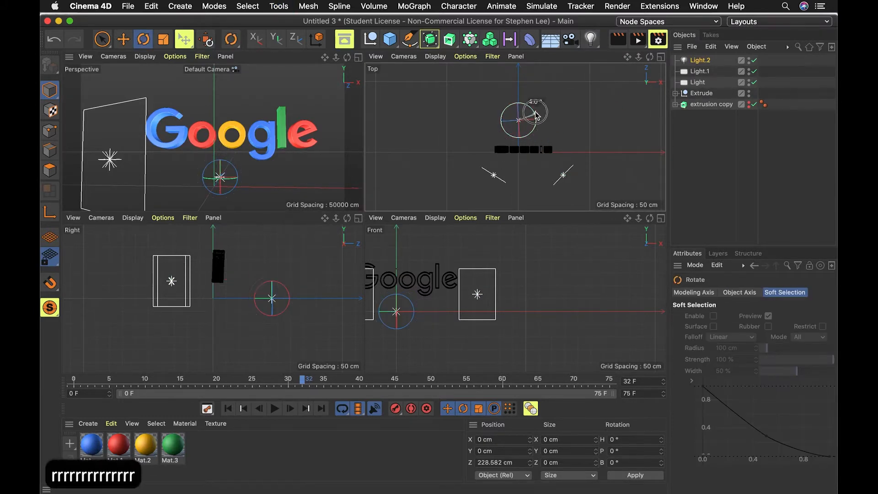
{"action": "scroll", "coordinate": [214, 151], "scroll_direction": "down", "scroll_amount": 3}
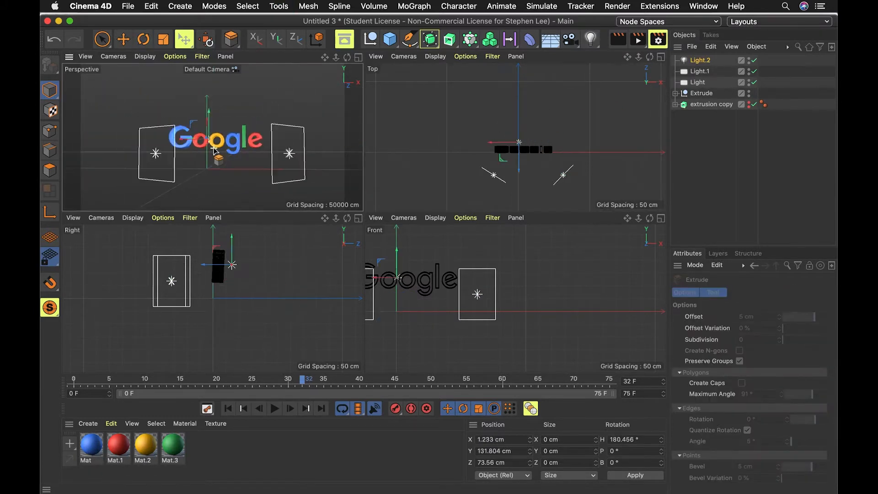
{"action": "scroll", "coordinate": [215, 151], "scroll_direction": "up", "scroll_amount": 4}
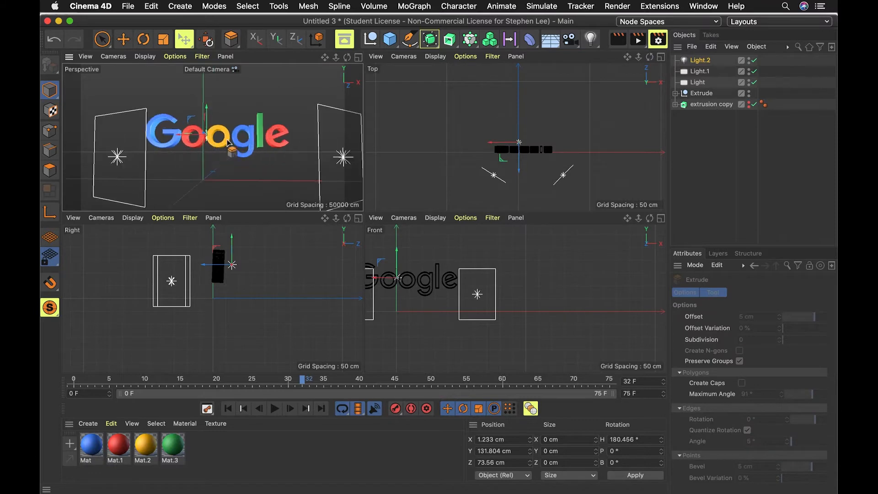
{"action": "left_click_drag", "start_coordinate": [206, 103], "coordinate": [206, 97]}
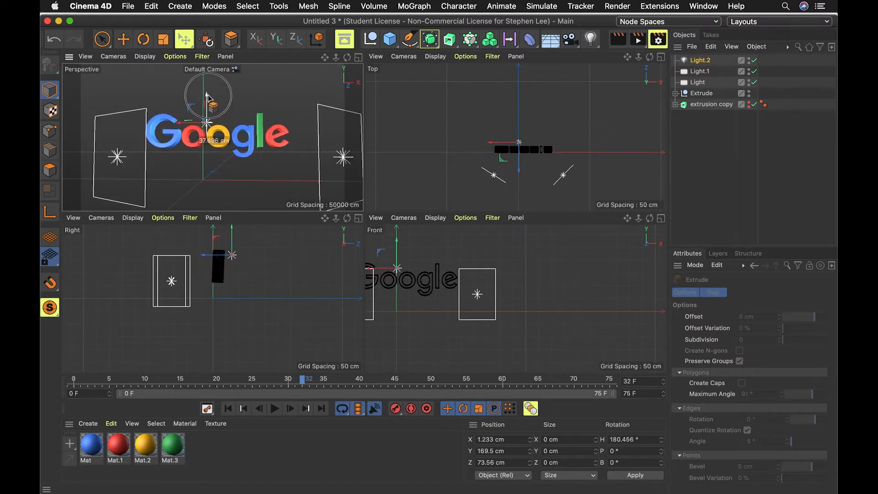
Render previews of the scene in the side and perspective views, then maximise the perspective view and render it.
{"action": "left_click", "coordinate": [704, 66]}
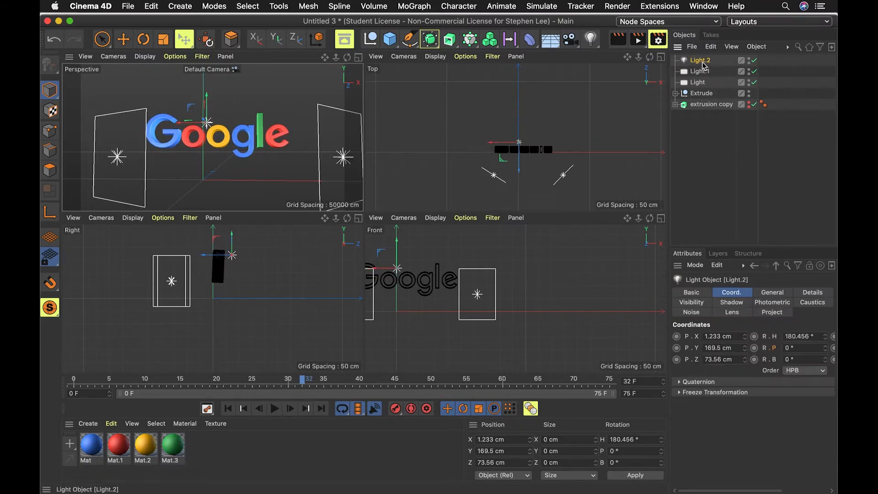
{"action": "key", "text": "super+r"}
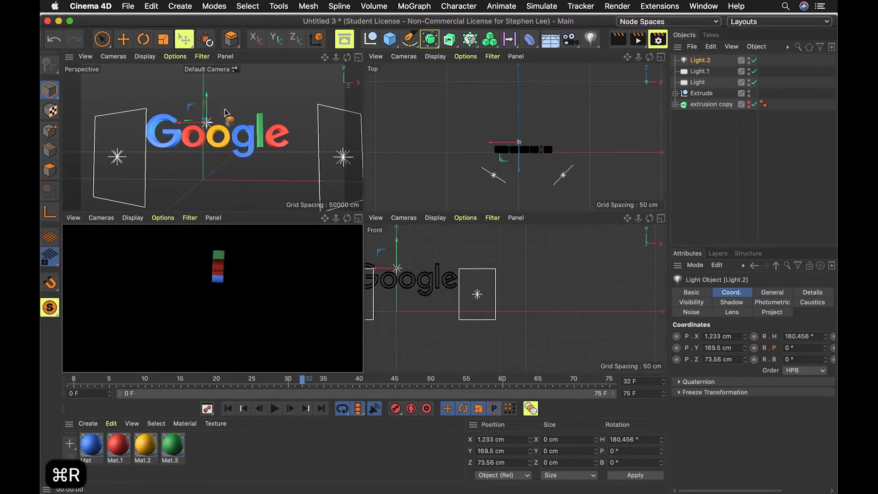
{"action": "left_click", "coordinate": [194, 130]}
{"action": "key", "text": "super+r"}
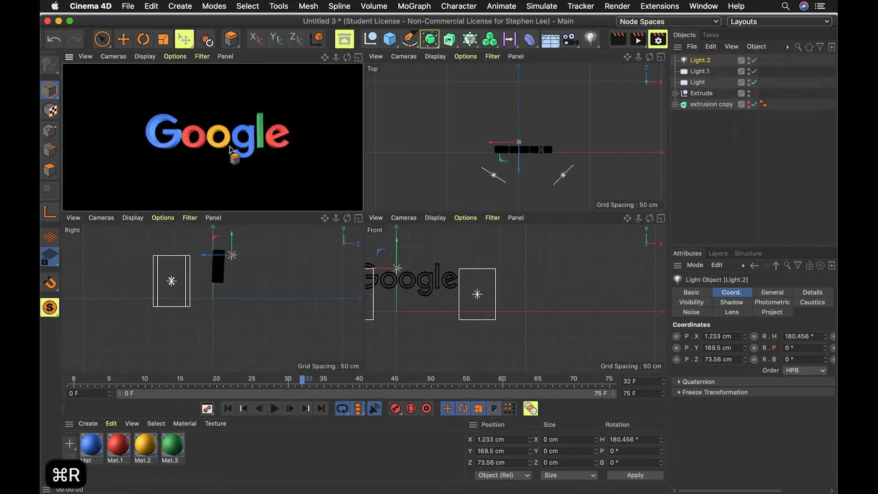
{"action": "scroll", "coordinate": [220, 142], "scroll_direction": "up", "scroll_amount": 10}
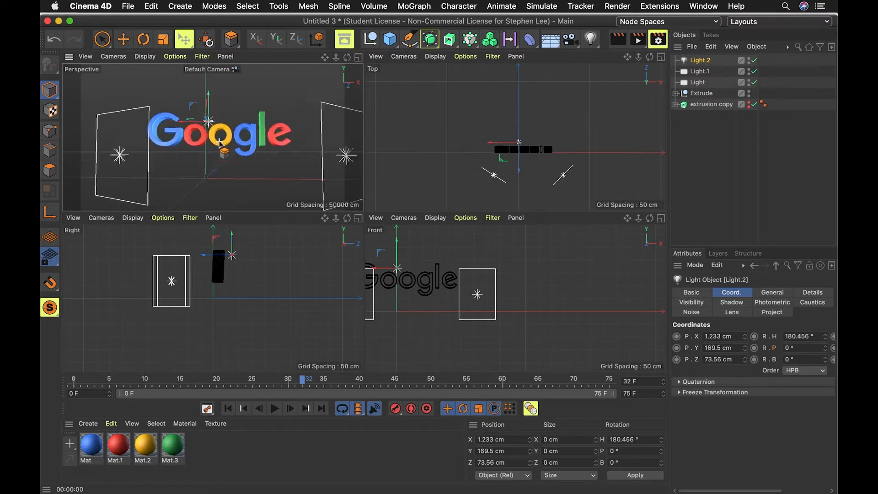
{"action": "left_click", "coordinate": [360, 58]}
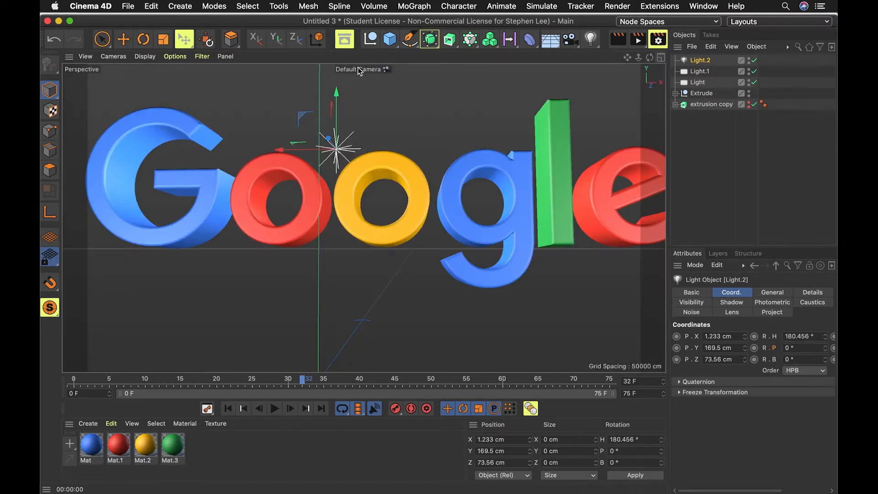
{"action": "key", "text": "super+r"}
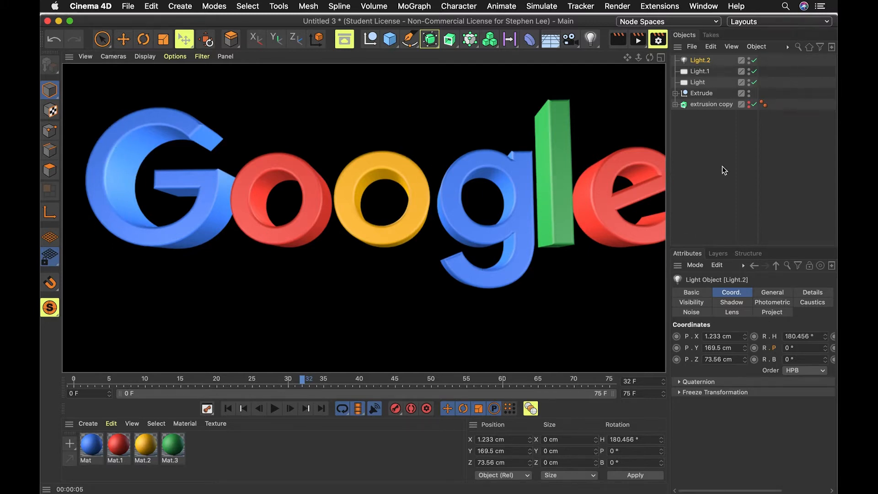
Set the first area light's colour to green (H 126°, S 86%) and render a preview.
{"action": "left_click", "coordinate": [704, 197]}
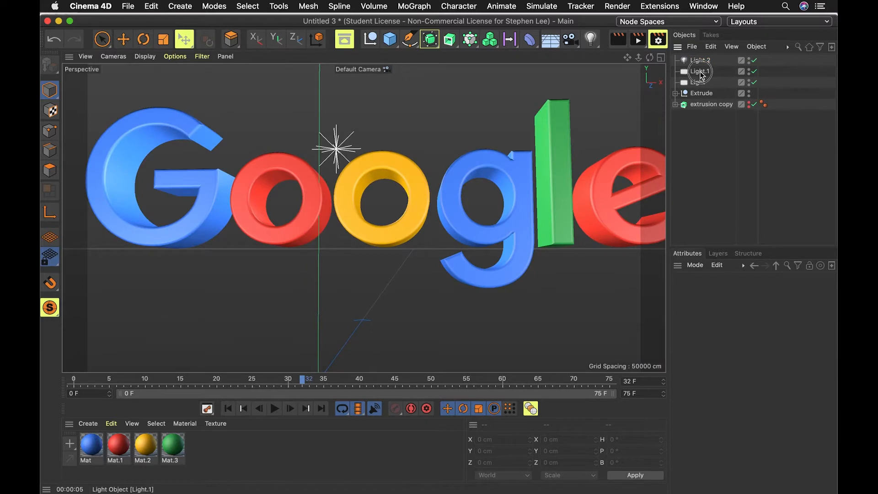
{"action": "left_click", "coordinate": [703, 62]}
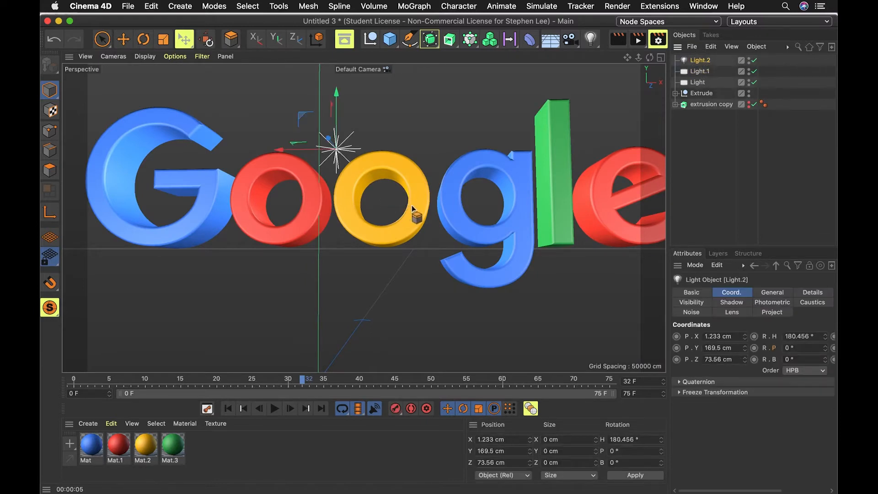
{"action": "left_click", "coordinate": [691, 82]}
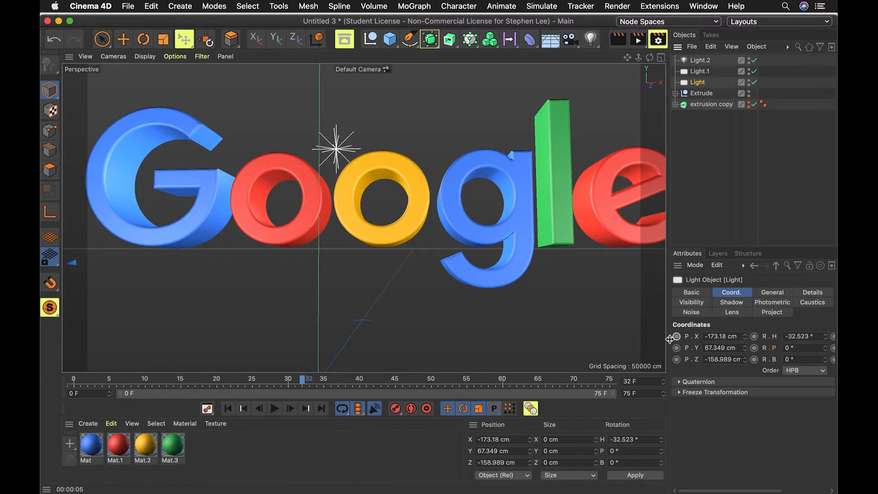
{"action": "left_click", "coordinate": [679, 392]}
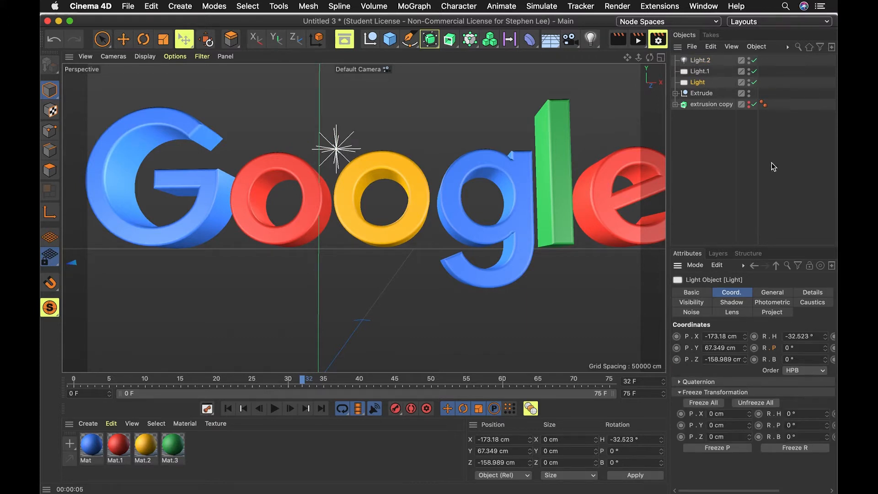
{"action": "left_click", "coordinate": [761, 293]}
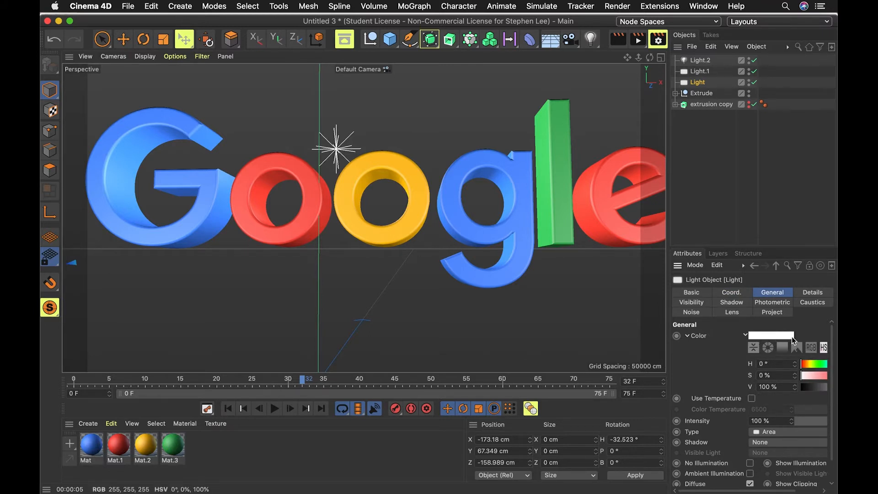
{"action": "left_click", "coordinate": [776, 332]}
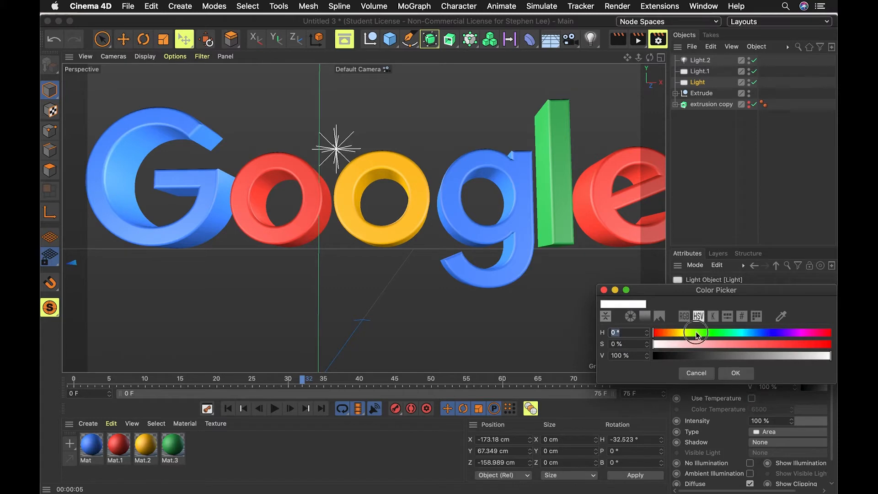
{"action": "left_click", "coordinate": [716, 332]}
{"action": "left_click_drag", "start_coordinate": [759, 346], "coordinate": [806, 344]}
{"action": "left_click", "coordinate": [727, 373]}
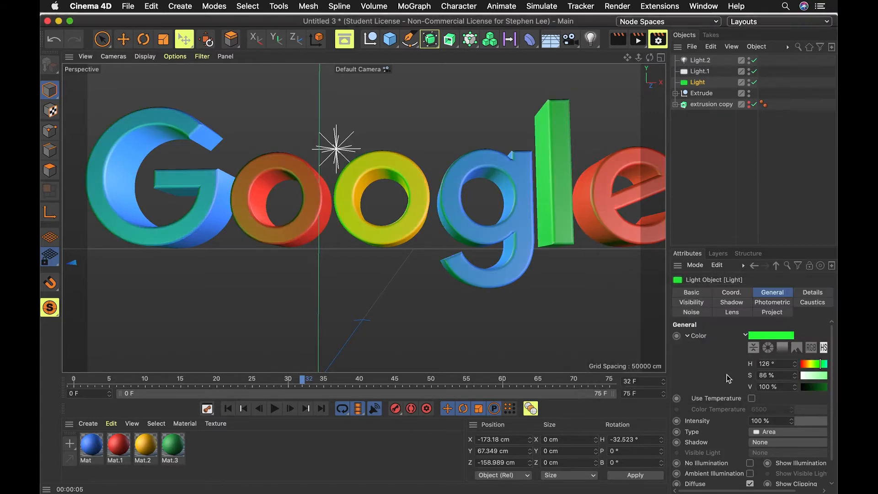
{"action": "key", "text": "super+r"}
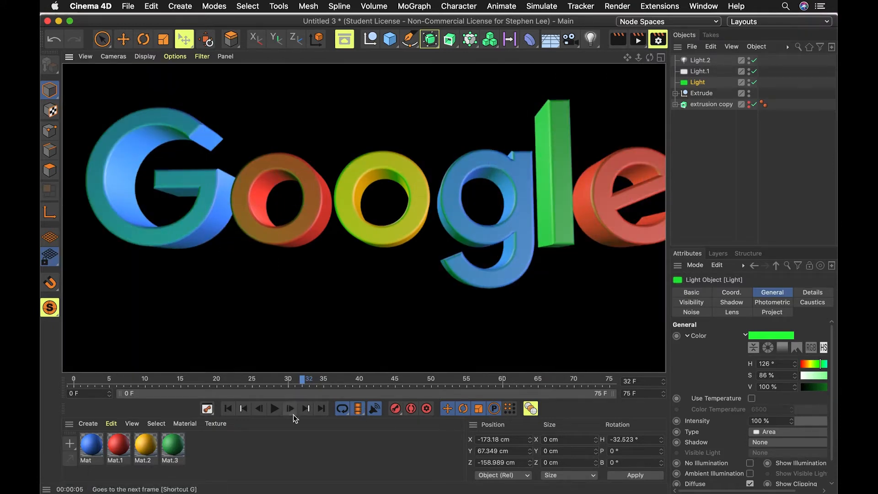
Go to frame 40 and set the first area light's colour saturation to 0% so it is white.
{"action": "left_click_drag", "start_coordinate": [117, 381], "coordinate": [51, 379]}
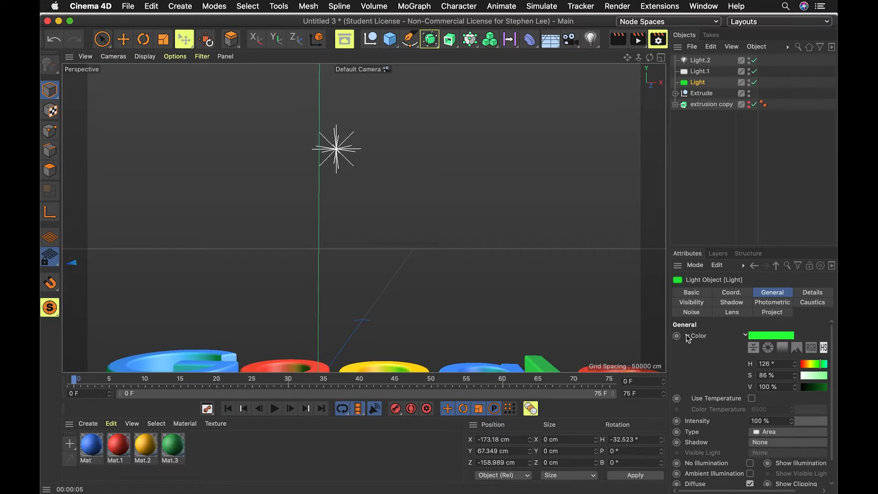
{"action": "left_click_drag", "start_coordinate": [234, 387], "coordinate": [359, 380]}
{"action": "left_click", "coordinate": [754, 338]}
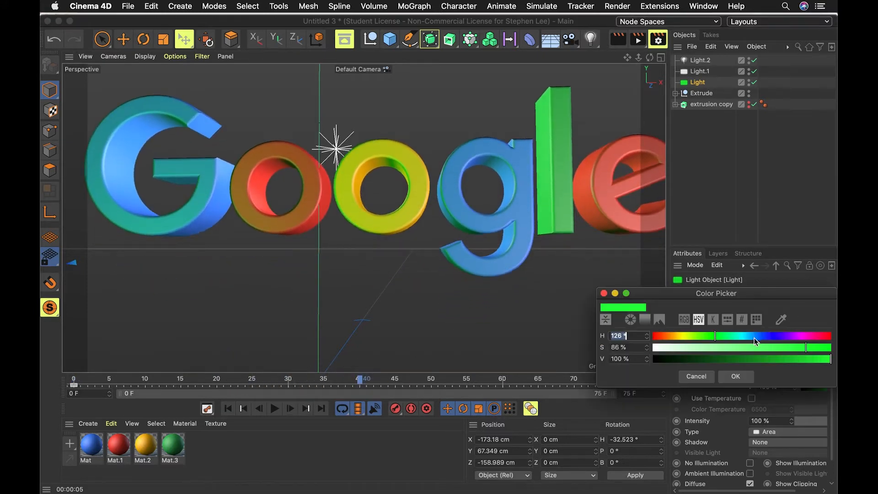
{"action": "left_click_drag", "start_coordinate": [676, 350], "coordinate": [609, 353]}
{"action": "left_click", "coordinate": [737, 378]}
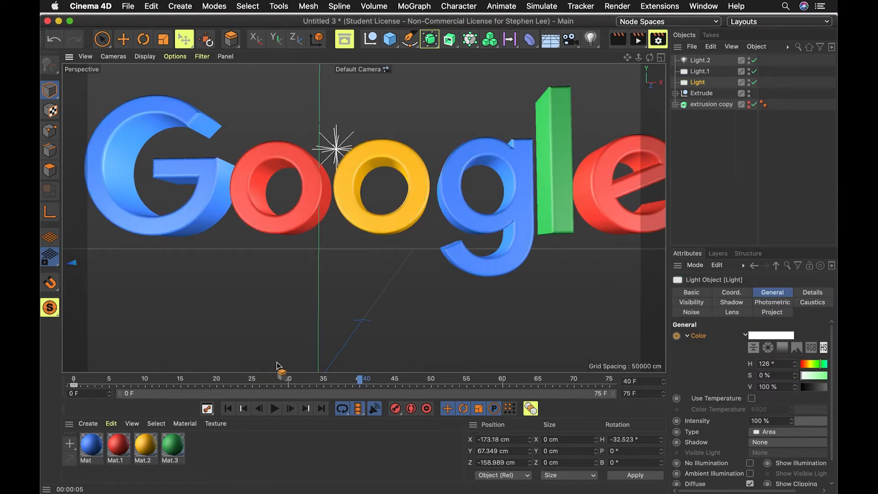
Set the intensity of both area lights to 80%.
{"action": "left_click", "coordinate": [700, 72]}
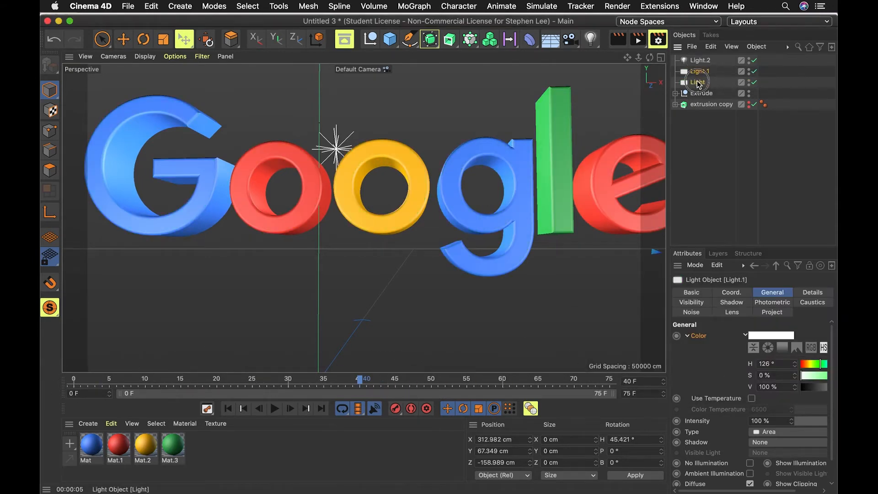
{"action": "left_click", "coordinate": [698, 82], "text": "shift"}
{"action": "left_click", "coordinate": [771, 420]}
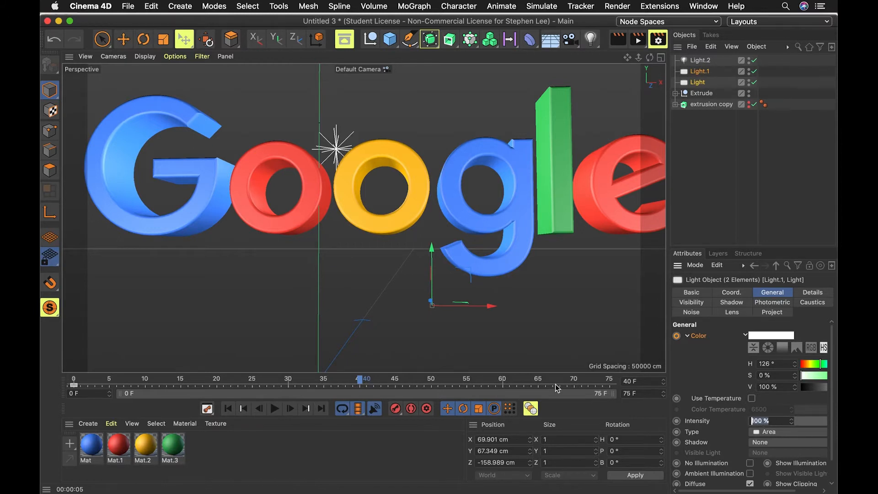
{"action": "type", "text": "80"}
{"action": "key", "text": "Return"}
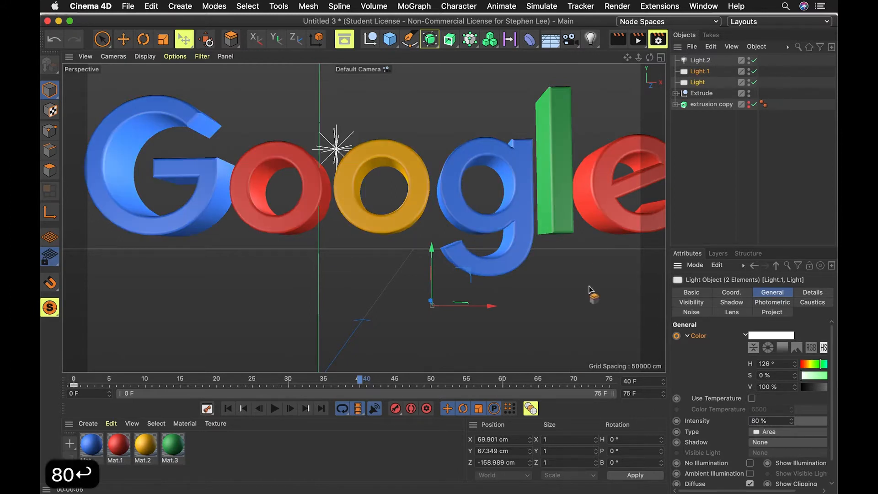
Set the first area light's intensity to 100% and render a preview.
{"action": "left_click", "coordinate": [728, 154]}
{"action": "left_click", "coordinate": [699, 82]}
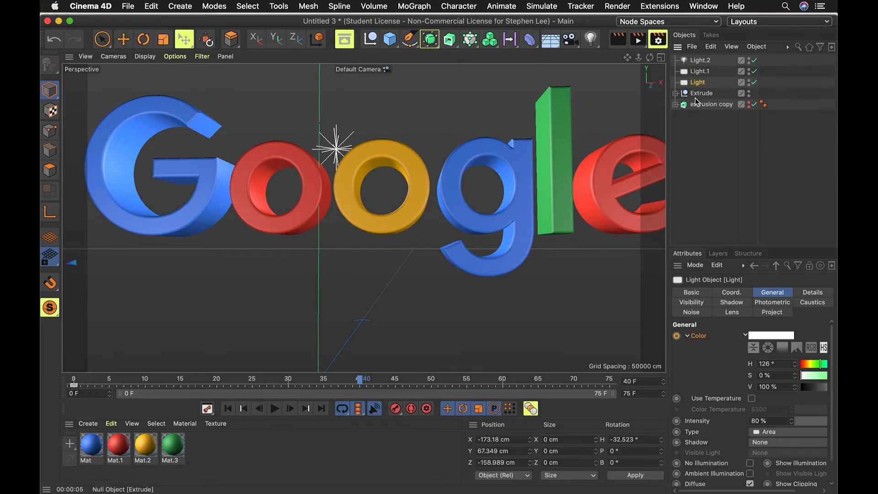
{"action": "left_click", "coordinate": [771, 421]}
{"action": "type", "text": "100"}
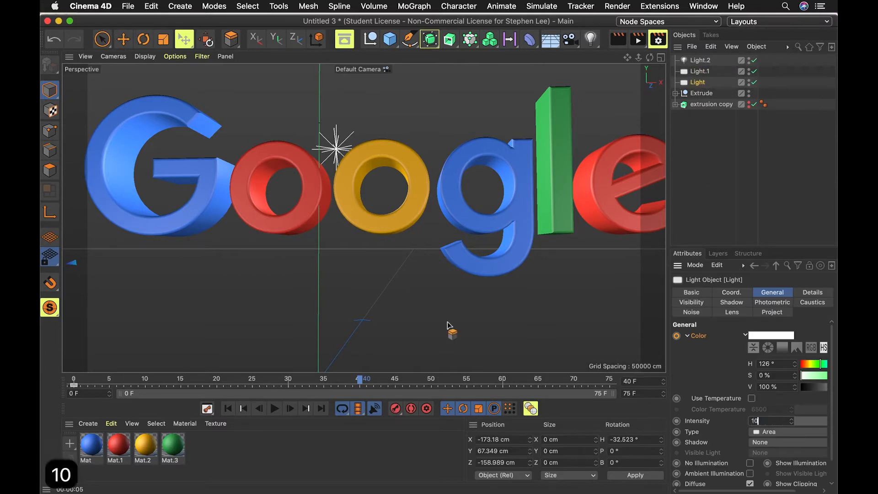
{"action": "key", "text": "Return"}
{"action": "key", "text": "super+r"}
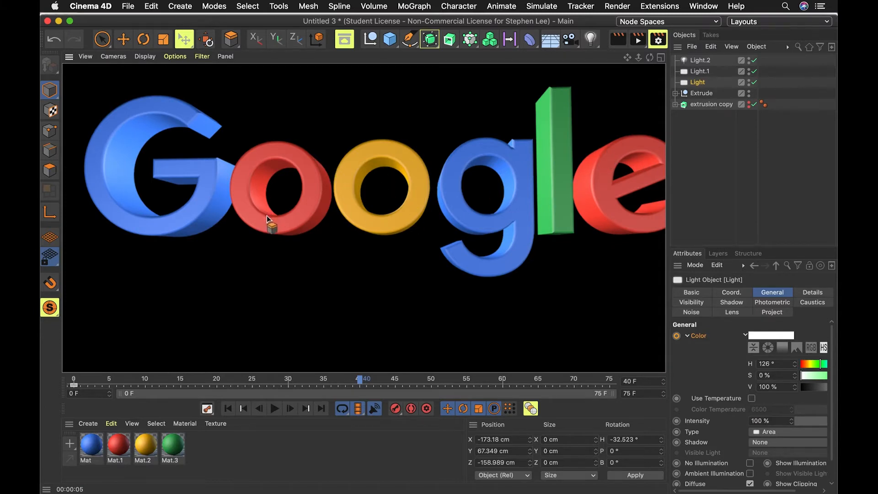
Play back the animation from the start in the perspective view to review the changing light colour.
{"action": "left_click", "coordinate": [292, 235]}
{"action": "scroll", "coordinate": [292, 235], "scroll_direction": "down", "scroll_amount": 3}
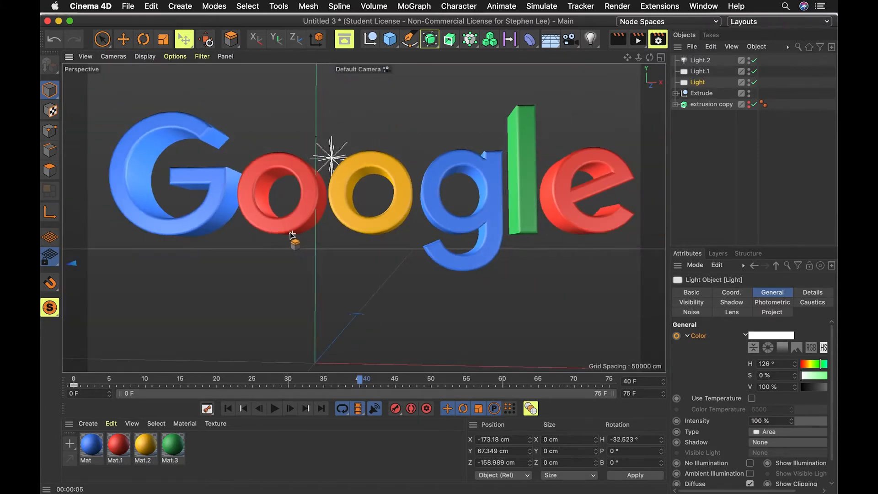
{"action": "scroll", "coordinate": [295, 236], "scroll_direction": "down", "scroll_amount": 3}
{"action": "key", "text": "1"}
{"action": "key", "text": "1"}
{"action": "key", "text": "1"}
{"action": "key", "text": "1"}
{"action": "key", "text": "1"}
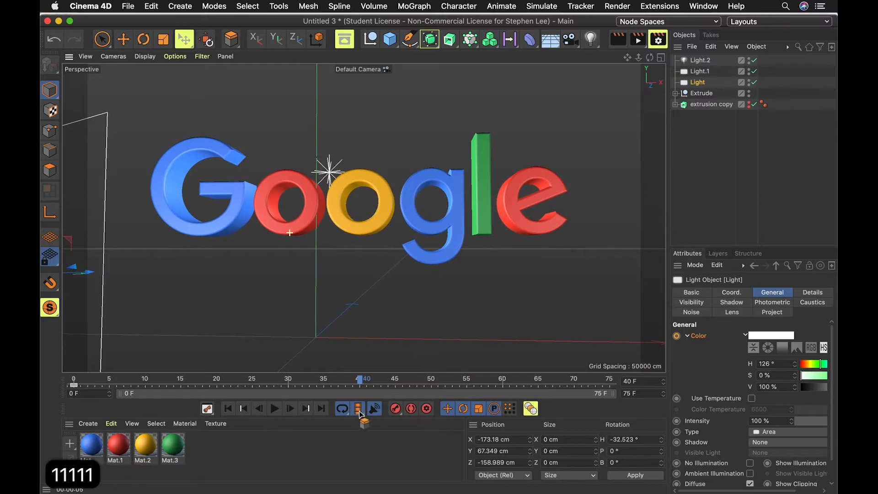
{"action": "left_click", "coordinate": [228, 408]}
{"action": "left_click", "coordinate": [276, 409]}
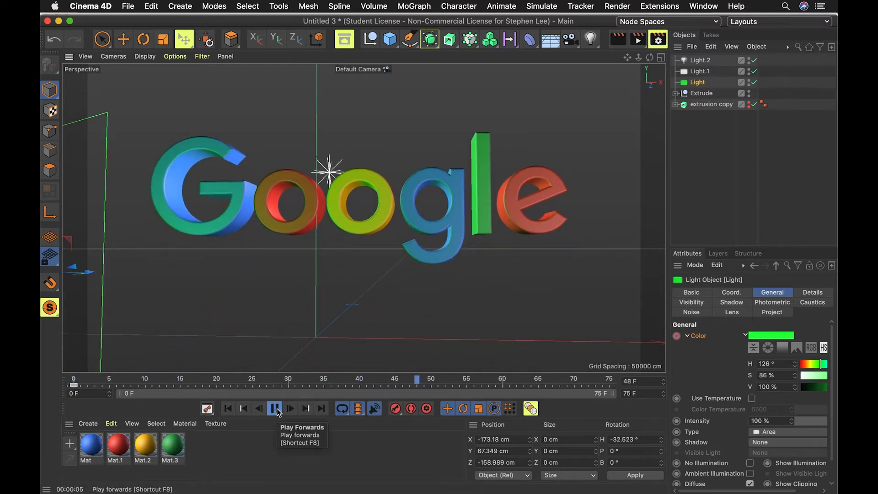
{"action": "left_click", "coordinate": [275, 409]}
{"action": "key", "text": "super+r"}
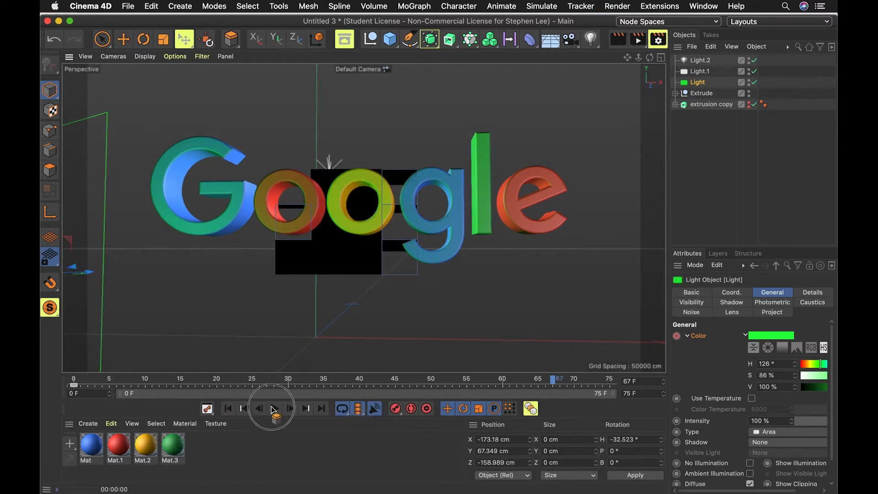
{"action": "left_click", "coordinate": [275, 410]}
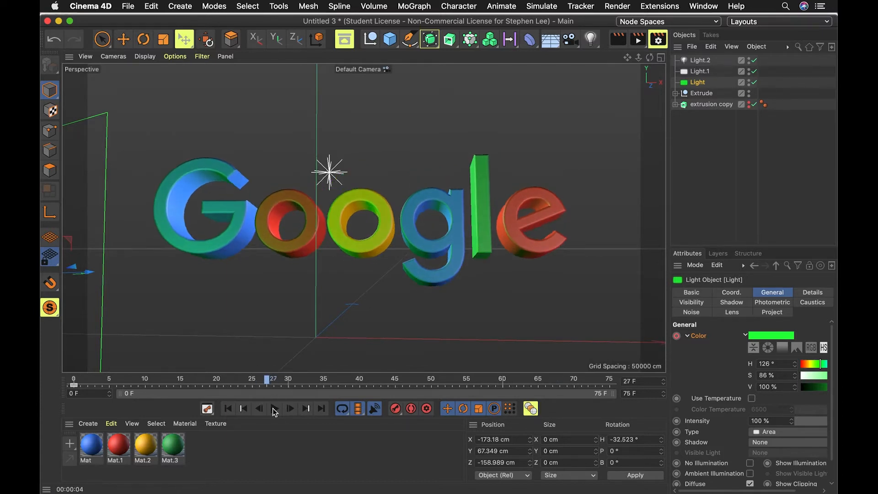
{"action": "left_click", "coordinate": [289, 383]}
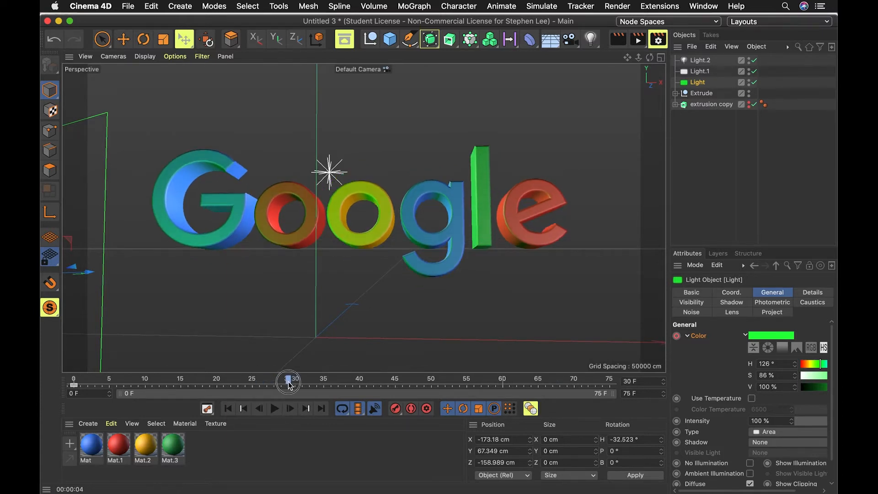
At frame 30, set the first area light's colour to white (S 0%) and record a colour keyframe.
{"action": "left_click", "coordinate": [782, 336]}
{"action": "left_click_drag", "start_coordinate": [684, 345], "coordinate": [660, 362]}
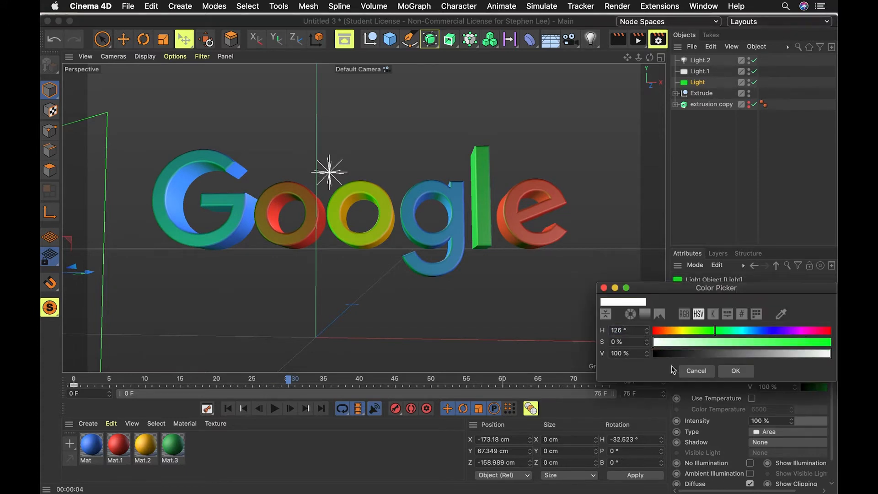
{"action": "left_click", "coordinate": [738, 372]}
{"action": "left_click", "coordinate": [677, 339]}
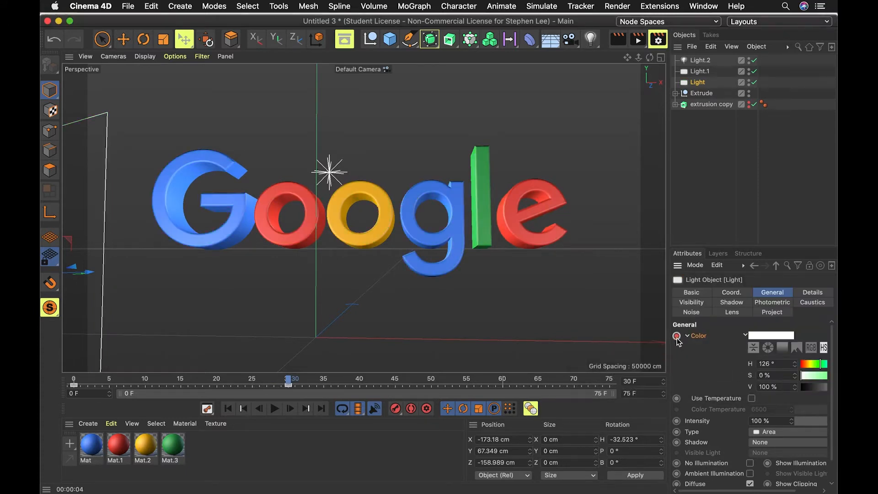
Select the first area light's keyframes on the timeline.
{"action": "left_click_drag", "start_coordinate": [296, 378], "coordinate": [181, 379]}
{"action": "left_click_drag", "start_coordinate": [73, 386], "coordinate": [381, 386]}
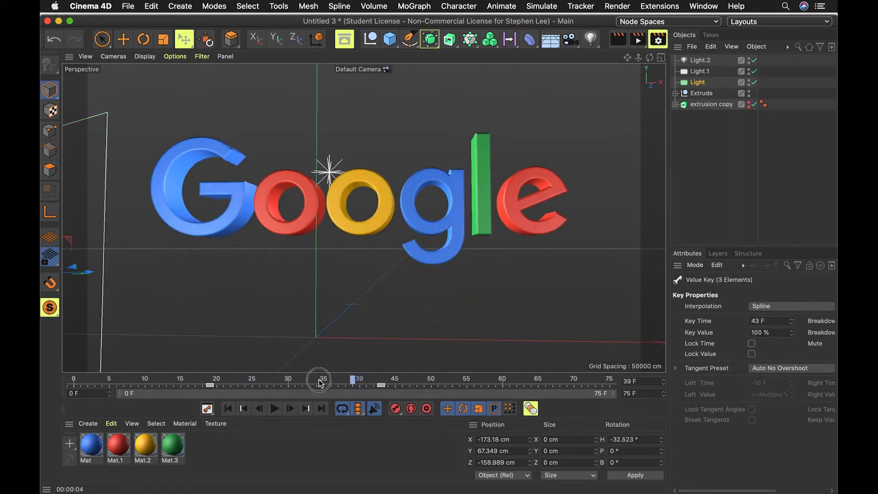
Add a standard camera object to the scene.
{"action": "left_click", "coordinate": [144, 384]}
{"action": "left_click_drag", "start_coordinate": [143, 384], "coordinate": [538, 384]}
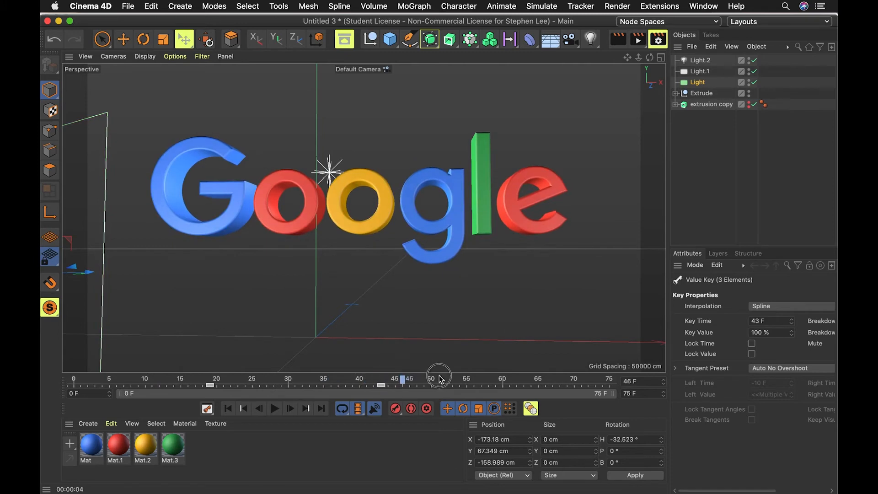
{"action": "left_click_drag", "start_coordinate": [412, 371], "coordinate": [612, 394]}
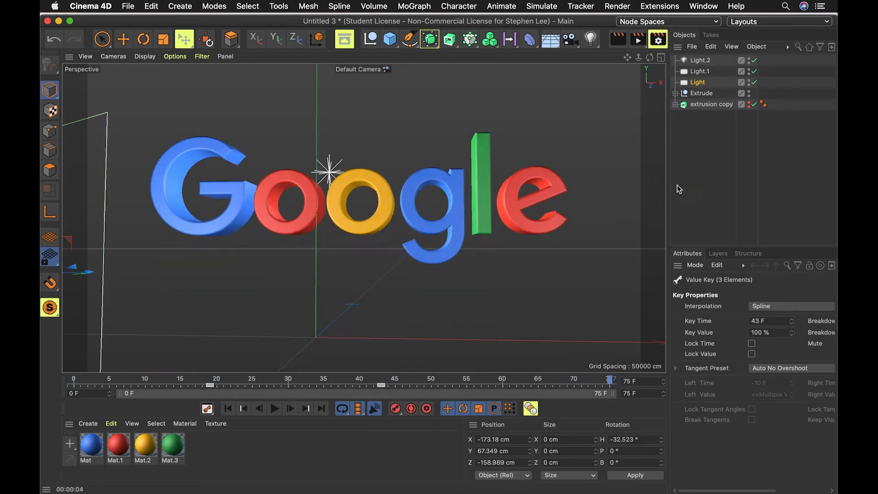
{"action": "left_click", "coordinate": [722, 170]}
{"action": "key", "text": "e"}
{"action": "key", "text": "3"}
{"action": "left_click_drag", "start_coordinate": [435, 280], "coordinate": [426, 261]}
{"action": "scroll", "coordinate": [397, 273], "scroll_direction": "down", "scroll_amount": 4}
{"action": "key", "text": "1"}
{"action": "key", "text": "3"}
{"action": "scroll", "coordinate": [424, 221], "scroll_direction": "up", "scroll_amount": 1}
{"action": "scroll", "coordinate": [424, 221], "scroll_direction": "down", "scroll_amount": 1}
{"action": "left_click_drag", "start_coordinate": [576, 46], "coordinate": [613, 61]}
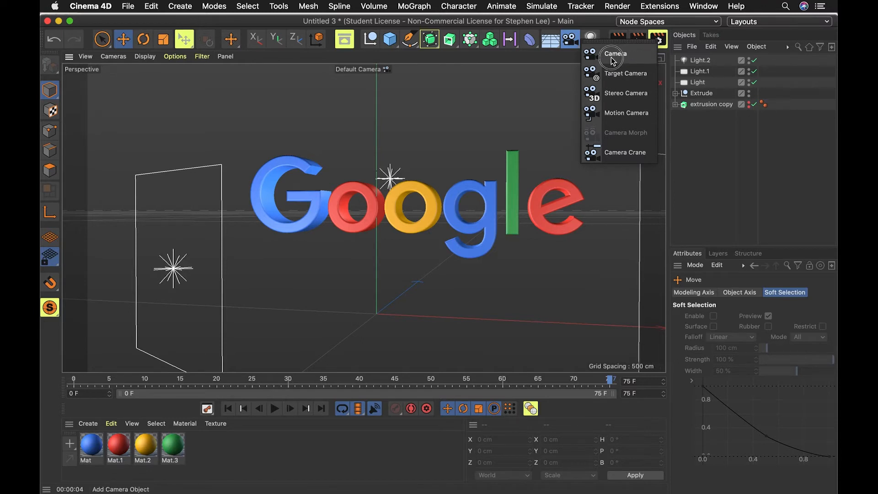
{"action": "left_click_drag", "start_coordinate": [613, 61], "coordinate": [613, 62]}
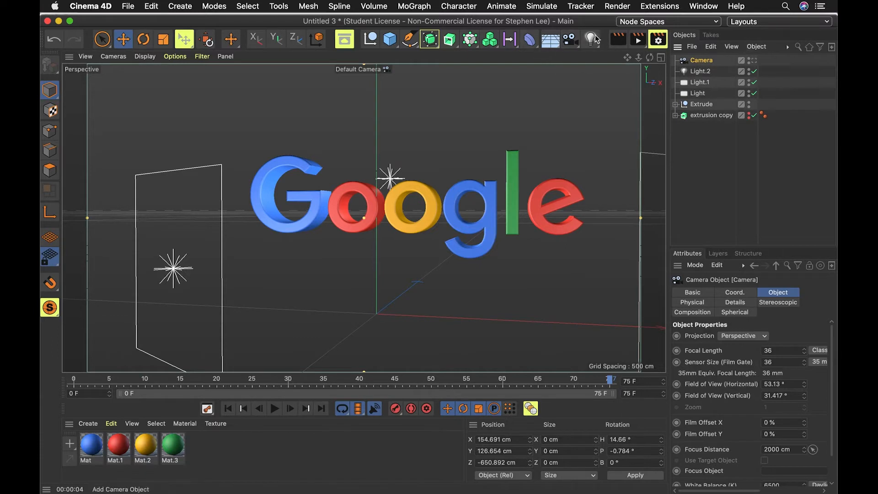
Add a target camera to the scene.
{"action": "left_click_drag", "start_coordinate": [573, 44], "coordinate": [610, 73]}
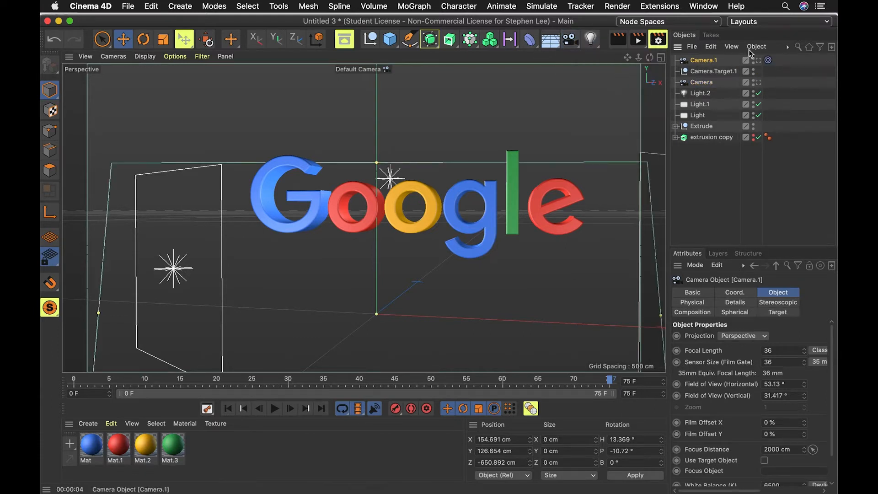
{"action": "left_click", "coordinate": [708, 83]}
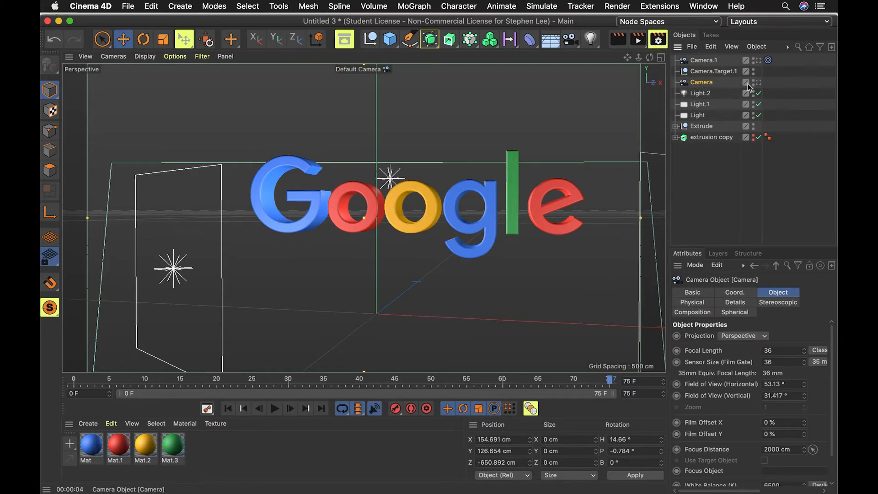
{"action": "left_click", "coordinate": [700, 61]}
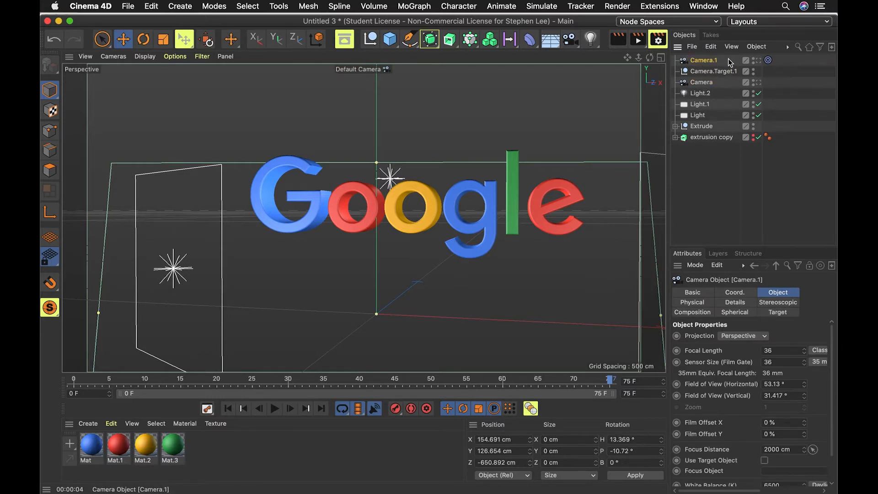
Select the target camera's target null and move it along X in the top view.
{"action": "left_click", "coordinate": [769, 60]}
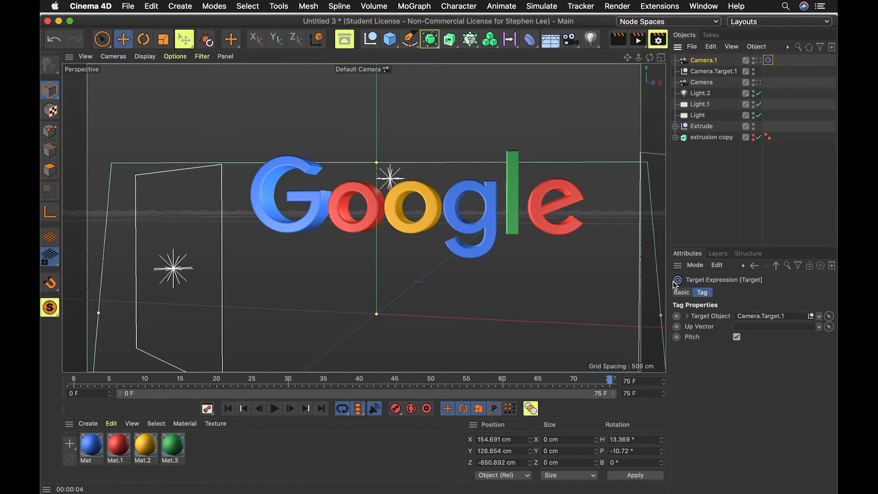
{"action": "left_click", "coordinate": [713, 72]}
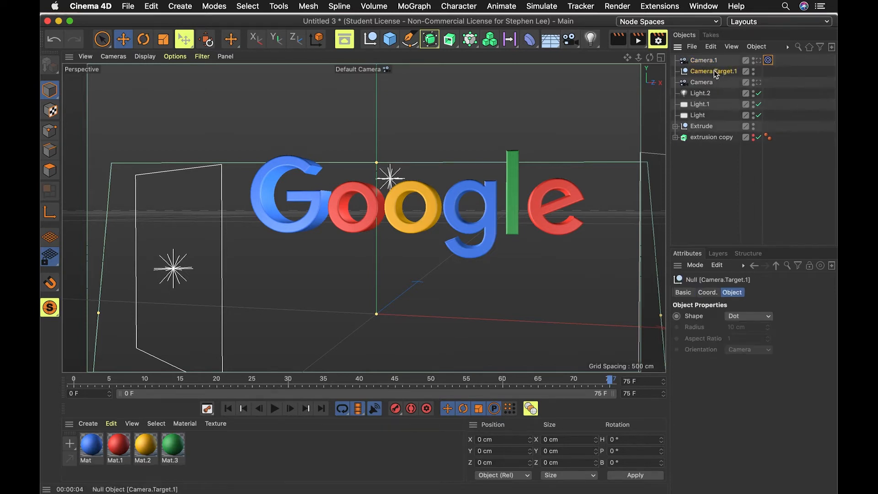
{"action": "left_click_drag", "start_coordinate": [432, 317], "coordinate": [510, 320]}
{"action": "left_click", "coordinate": [661, 57]}
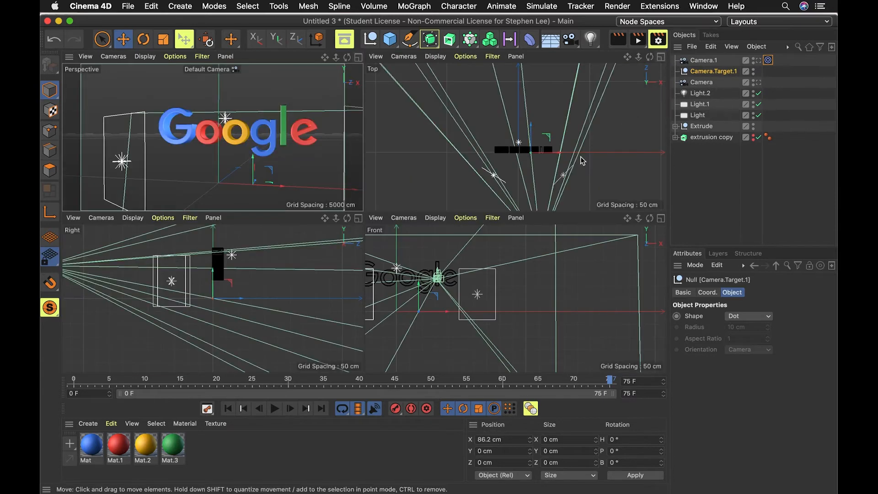
{"action": "mouse_move", "coordinate": [541, 145]}
{"action": "left_mouse_down"}
{"action": "mouse_move", "coordinate": [510, 156]}
{"action": "mouse_move", "coordinate": [460, 158]}
{"action": "mouse_move", "coordinate": [546, 145]}
{"action": "mouse_move", "coordinate": [510, 141]}
{"action": "mouse_move", "coordinate": [538, 140]}
{"action": "left_mouse_up"}
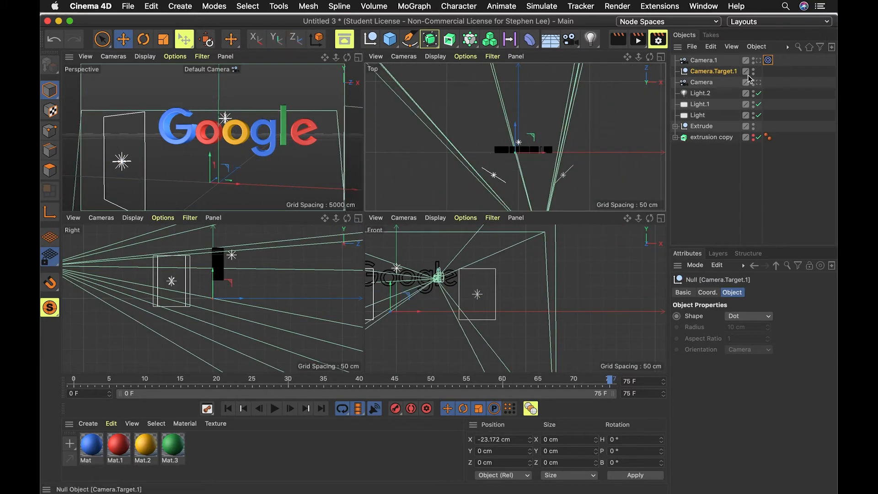
Set the target camera's Target tag to aim at the Extrude object.
{"action": "left_click", "coordinate": [768, 63]}
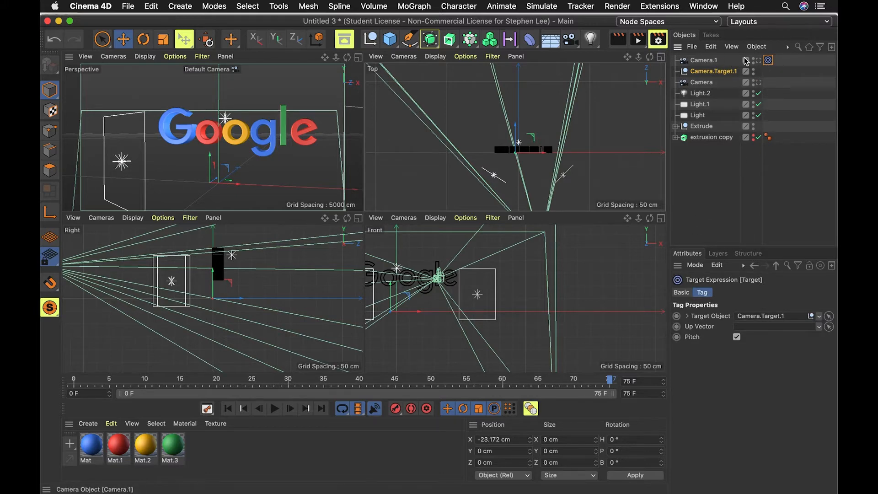
{"action": "left_click", "coordinate": [699, 130]}
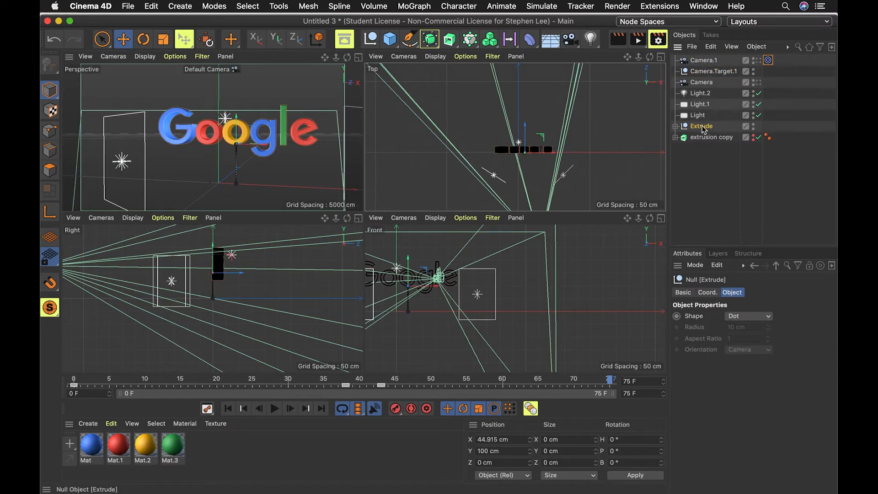
{"action": "left_click", "coordinate": [768, 60]}
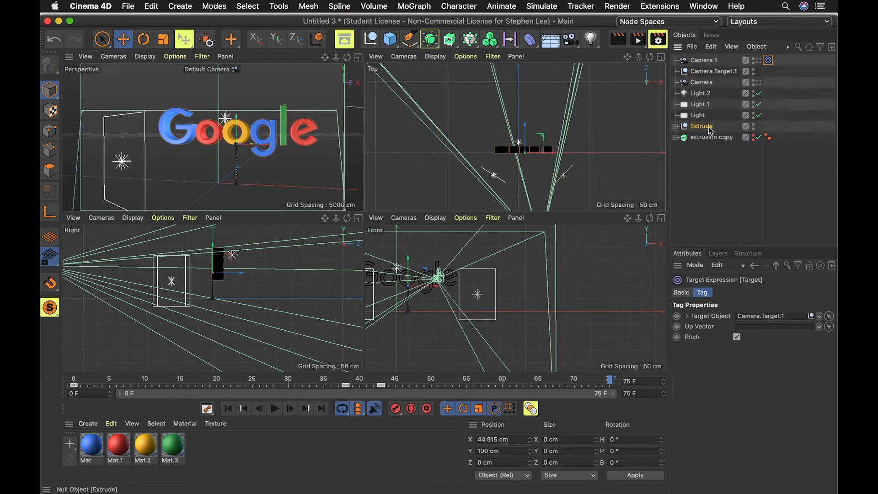
{"action": "left_click_drag", "start_coordinate": [708, 133], "coordinate": [759, 318]}
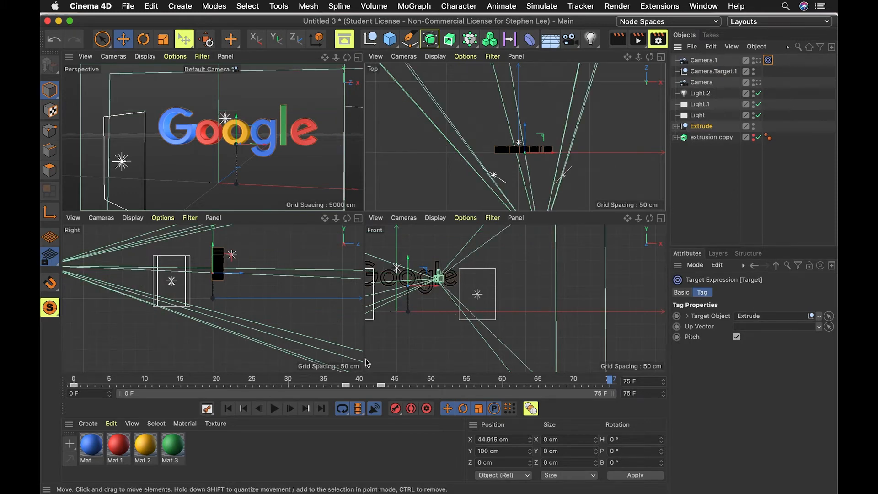
Play and pause the animation in the four-view layout to review the camera aiming.
{"action": "left_click", "coordinate": [275, 409]}
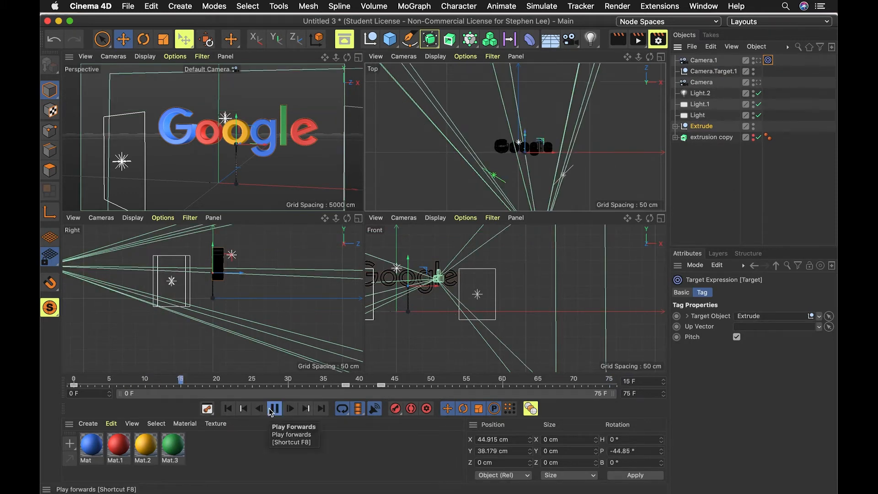
{"action": "scroll", "coordinate": [504, 309], "scroll_direction": "down", "scroll_amount": 5}
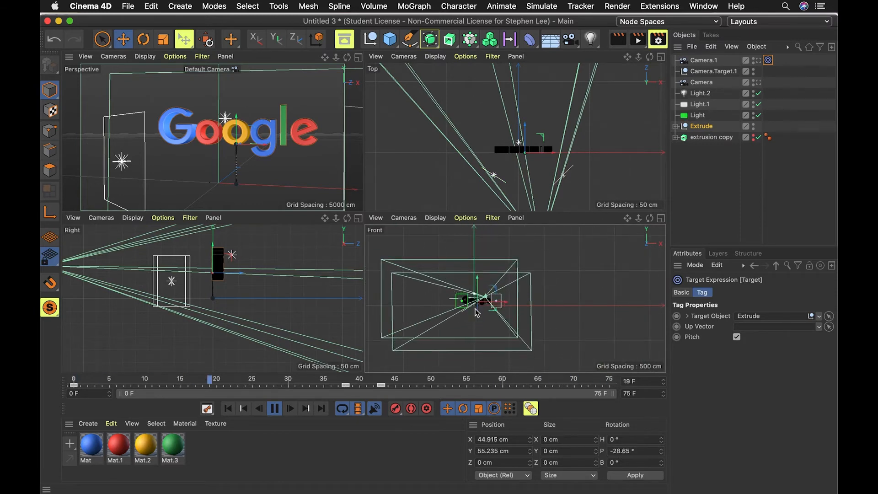
{"action": "left_click", "coordinate": [275, 410]}
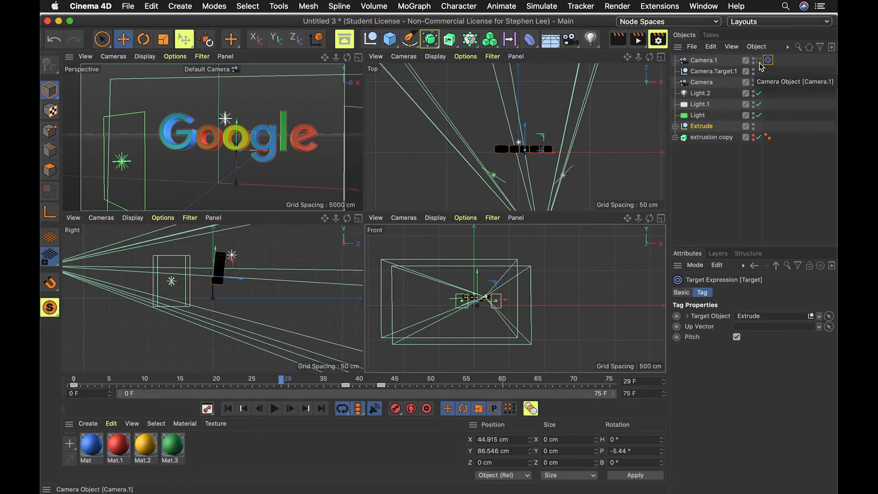
Make the single perspective view look through Camera.1.
{"action": "left_click", "coordinate": [759, 60]}
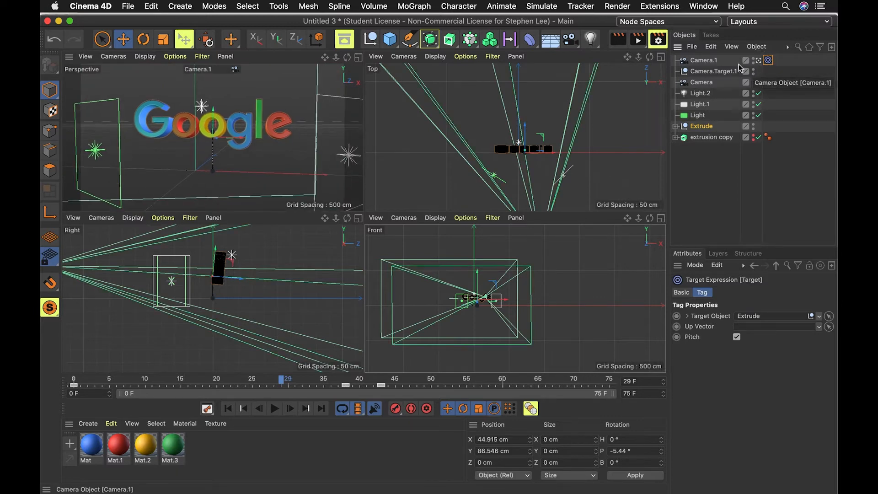
{"action": "left_click", "coordinate": [358, 58]}
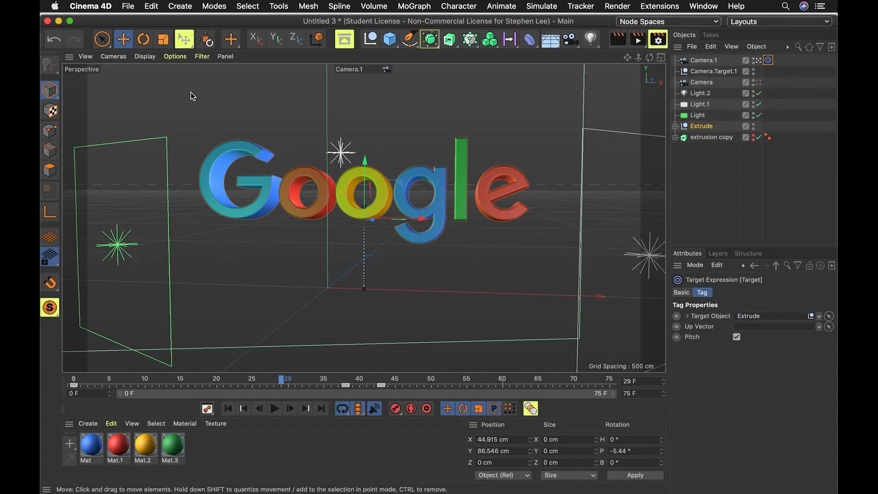
{"action": "left_click", "coordinate": [371, 70]}
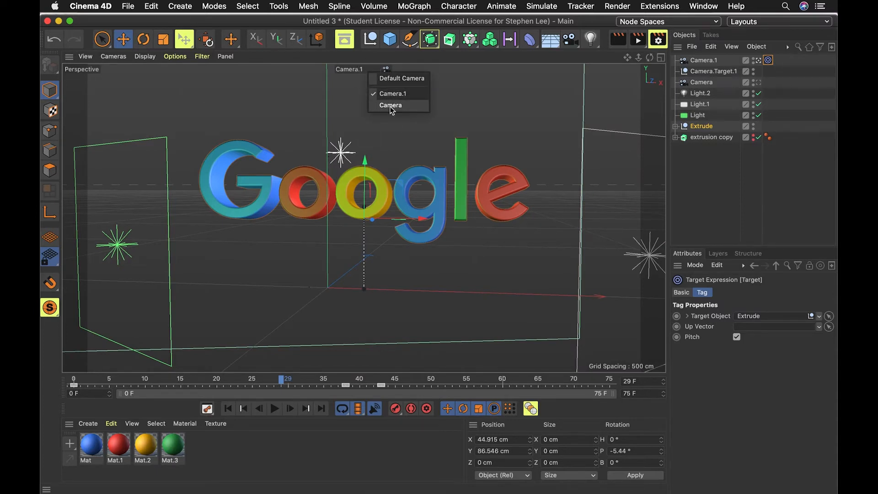
{"action": "left_click", "coordinate": [510, 116]}
{"action": "left_click", "coordinate": [758, 83]}
{"action": "left_click", "coordinate": [757, 62]}
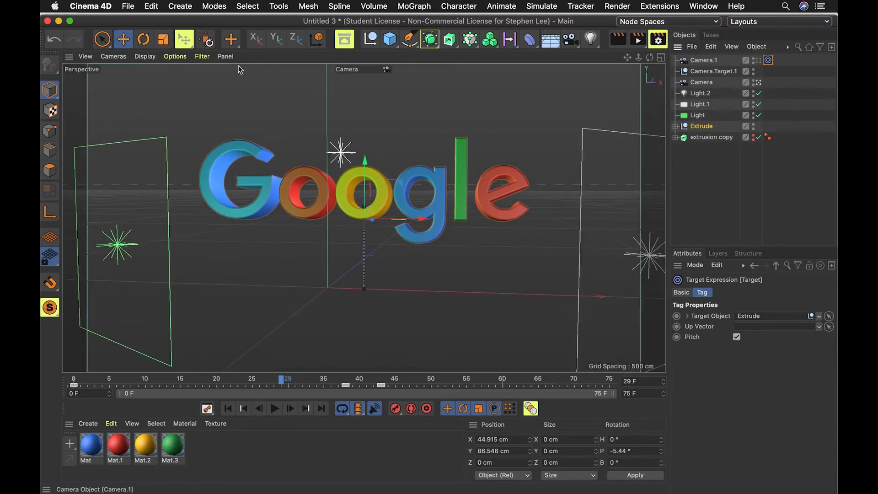
{"action": "left_click", "coordinate": [370, 70]}
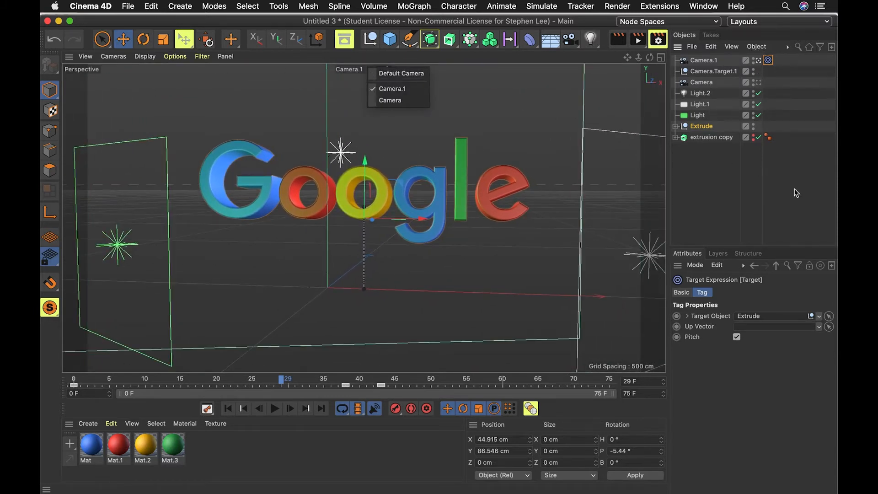
{"action": "left_click", "coordinate": [784, 224]}
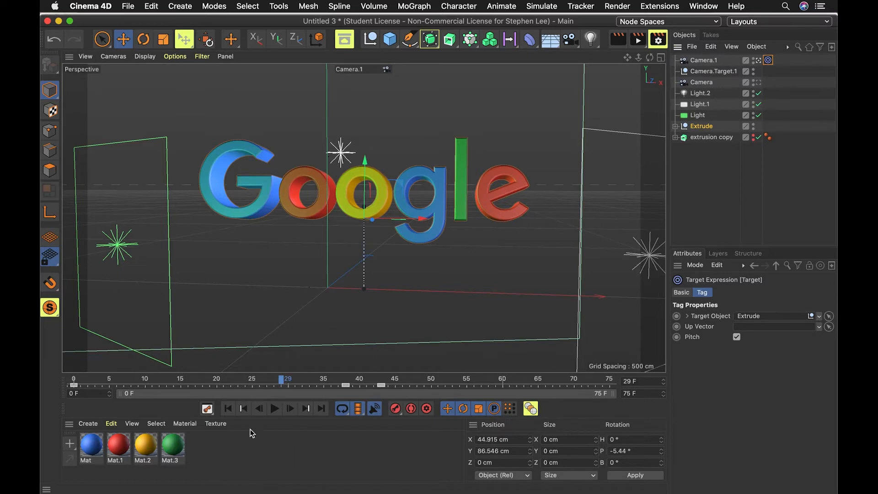
Play the animation from the start through Camera.1 and pause it.
{"action": "left_click", "coordinate": [228, 408]}
{"action": "left_click", "coordinate": [275, 408]}
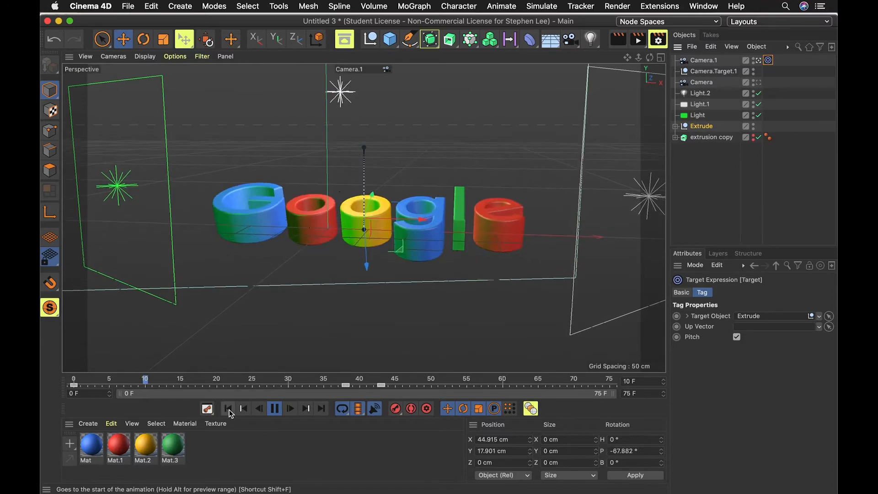
{"action": "left_click", "coordinate": [276, 409]}
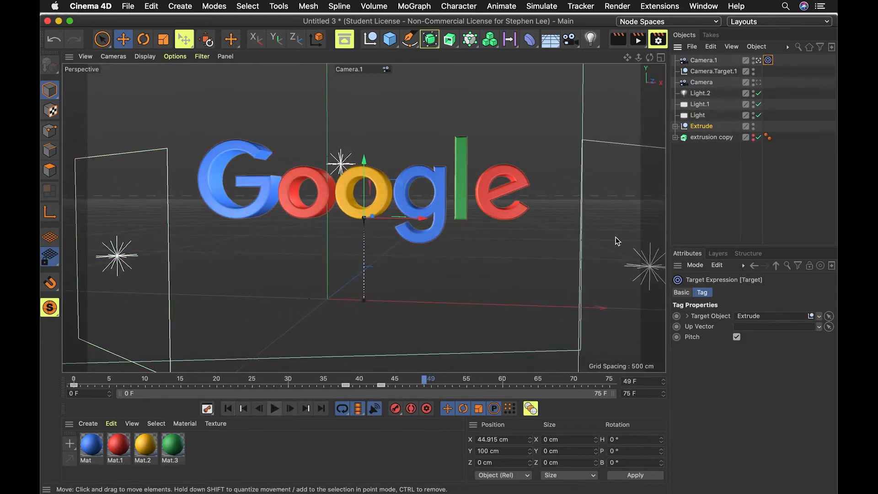
Delete the unused standard Camera object.
{"action": "left_click", "coordinate": [718, 191]}
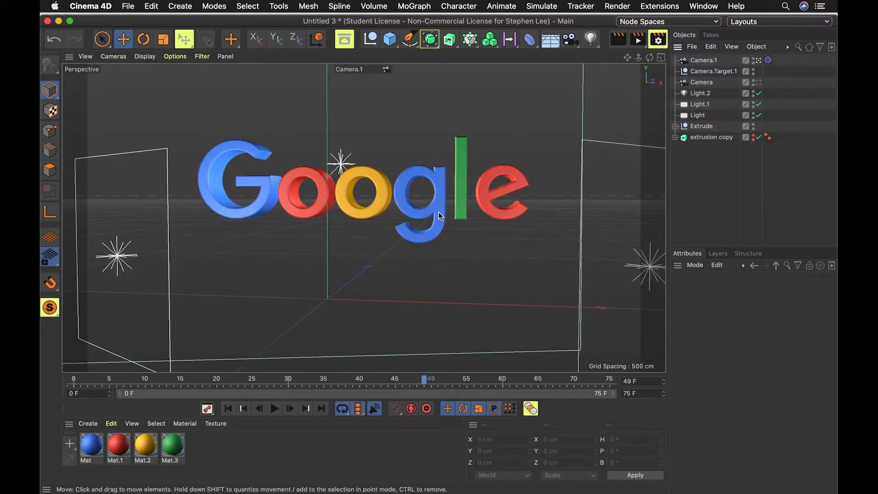
{"action": "left_click", "coordinate": [700, 83]}
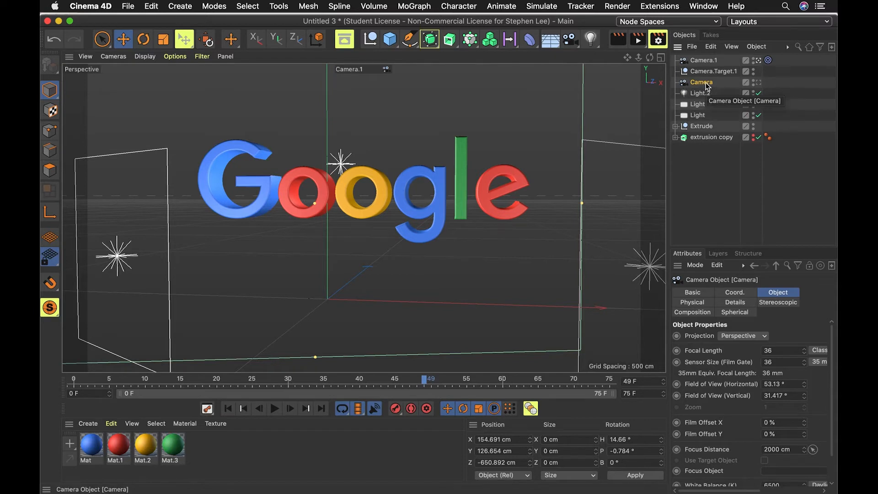
{"action": "key", "text": "BackSpace"}
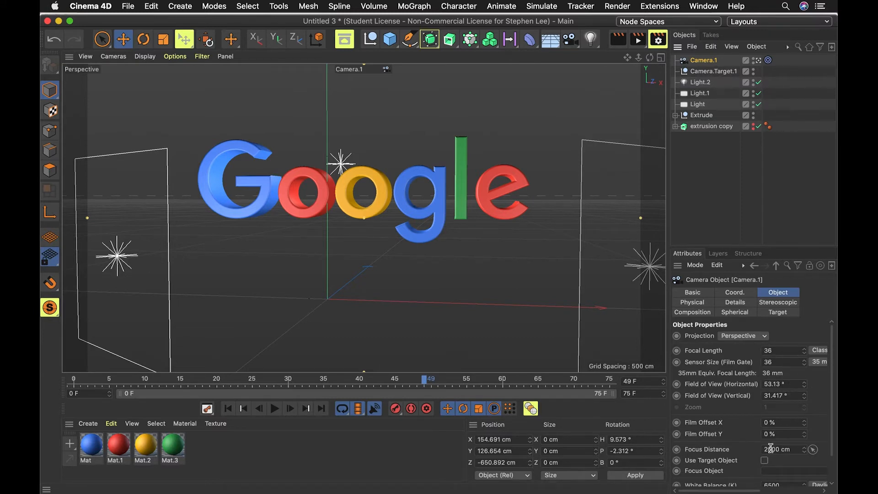
Examine Camera.1's placement in the four-view layout and the single perspective view.
{"action": "left_click", "coordinate": [664, 60]}
{"action": "scroll", "coordinate": [560, 150], "scroll_direction": "up", "scroll_amount": 6}
{"action": "scroll", "coordinate": [547, 157], "scroll_direction": "down", "scroll_amount": 8}
{"action": "scroll", "coordinate": [545, 157], "scroll_direction": "down", "scroll_amount": 5}
{"action": "left_click_drag", "start_coordinate": [533, 133], "coordinate": [537, 159]}
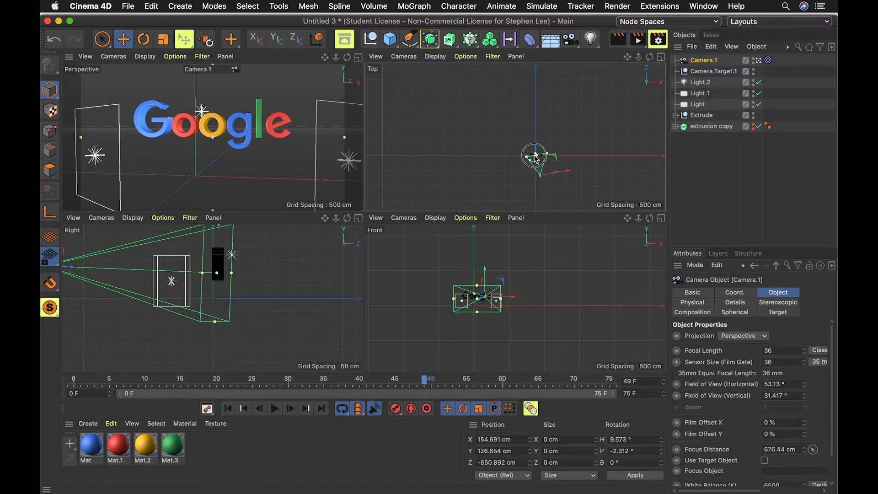
{"action": "left_click", "coordinate": [359, 57]}
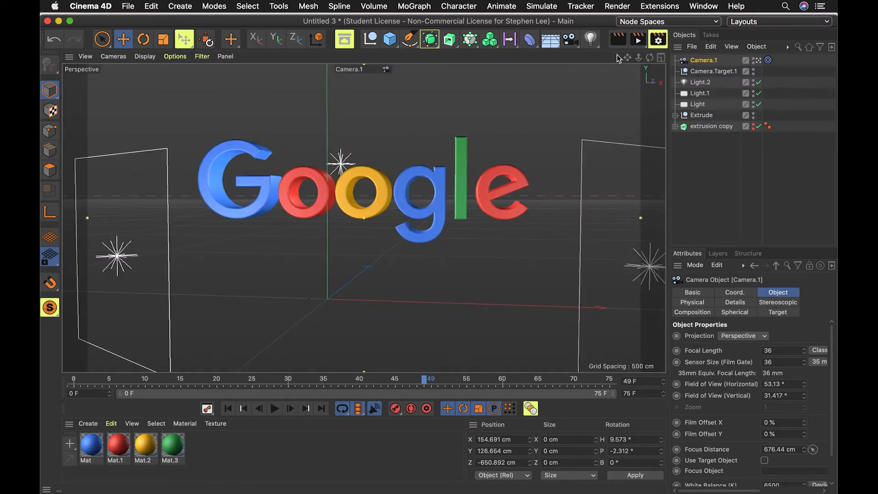
{"action": "left_click", "coordinate": [661, 59]}
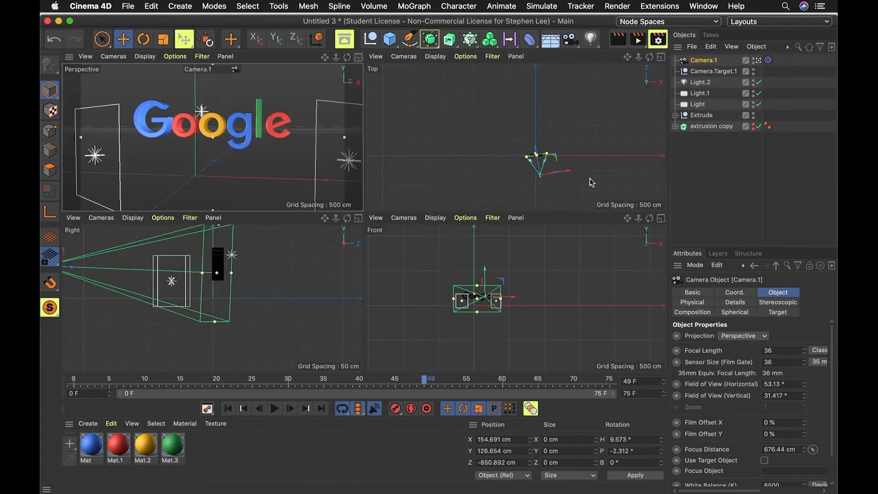
Try the Wide Angle (25 mm) and Tele (135 mm) lens presets on Camera.1.
{"action": "left_click", "coordinate": [747, 203]}
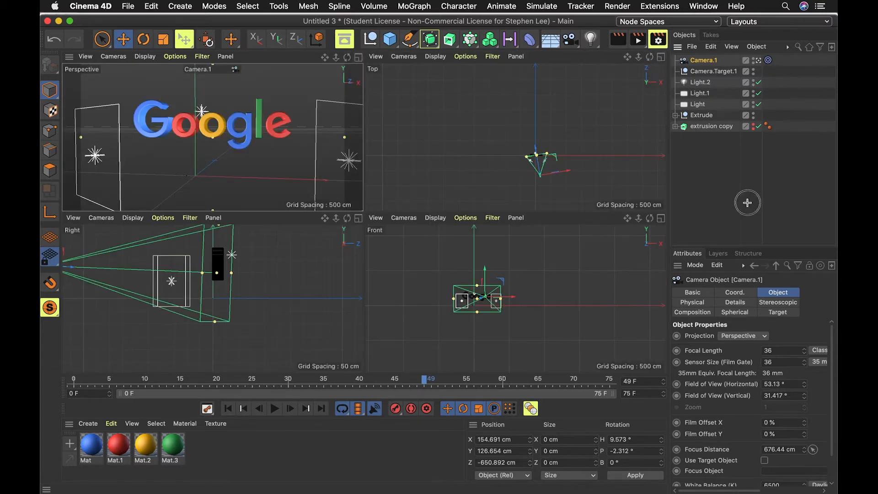
{"action": "left_click", "coordinate": [536, 156]}
{"action": "scroll", "coordinate": [536, 163], "scroll_direction": "down", "scroll_amount": 3}
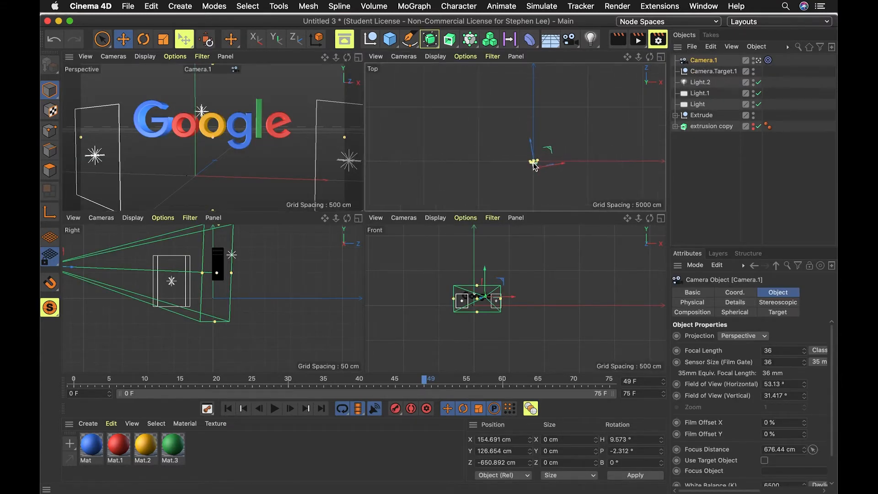
{"action": "scroll", "coordinate": [534, 163], "scroll_direction": "up", "scroll_amount": 6}
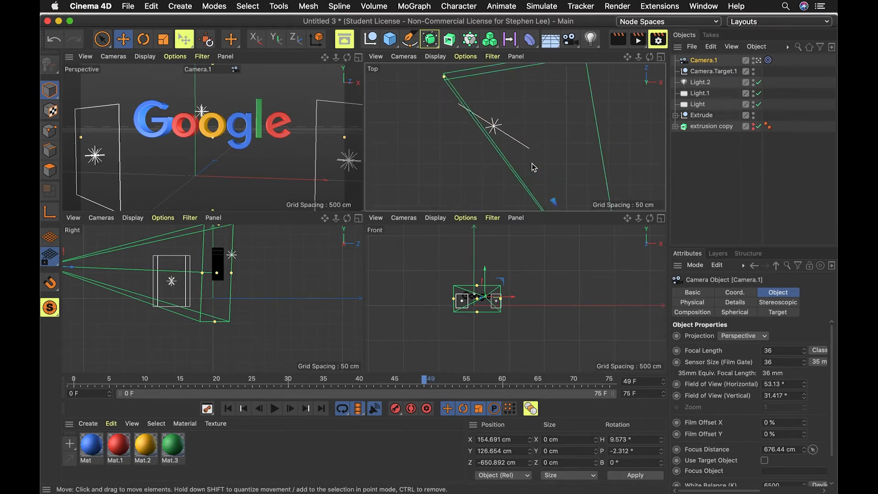
{"action": "scroll", "coordinate": [532, 167], "scroll_direction": "down", "scroll_amount": 2}
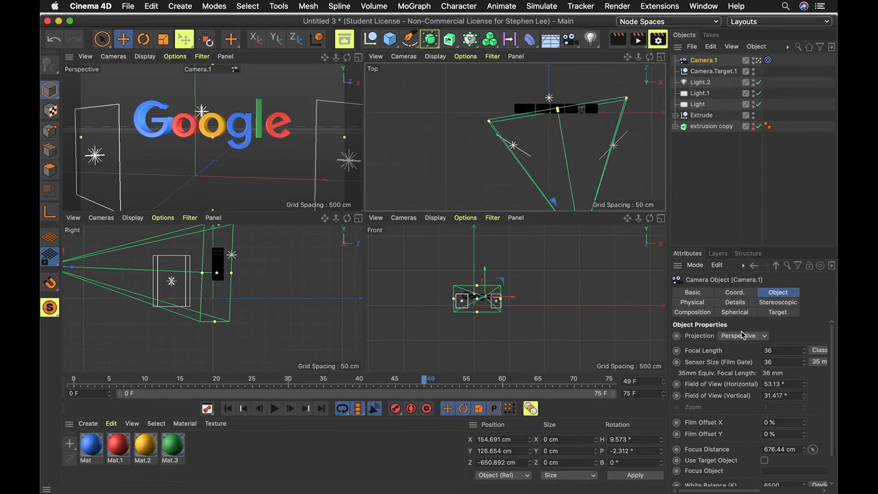
{"action": "left_click", "coordinate": [817, 352]}
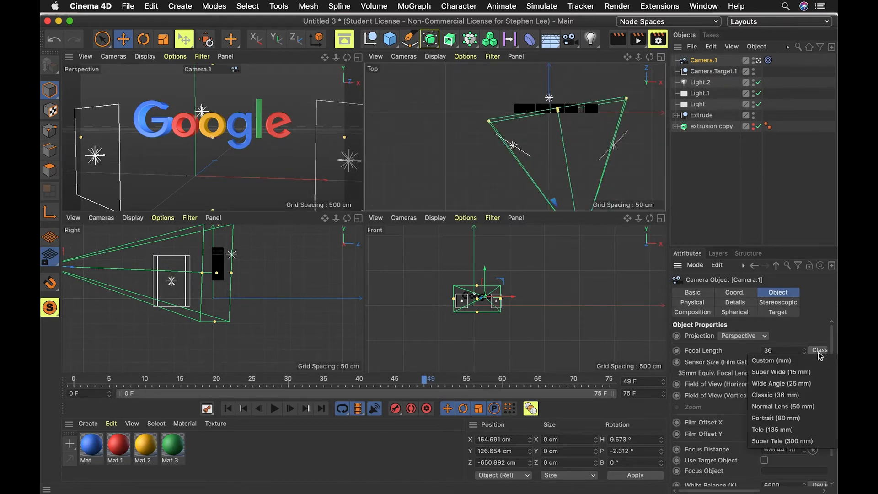
{"action": "left_click", "coordinate": [793, 388]}
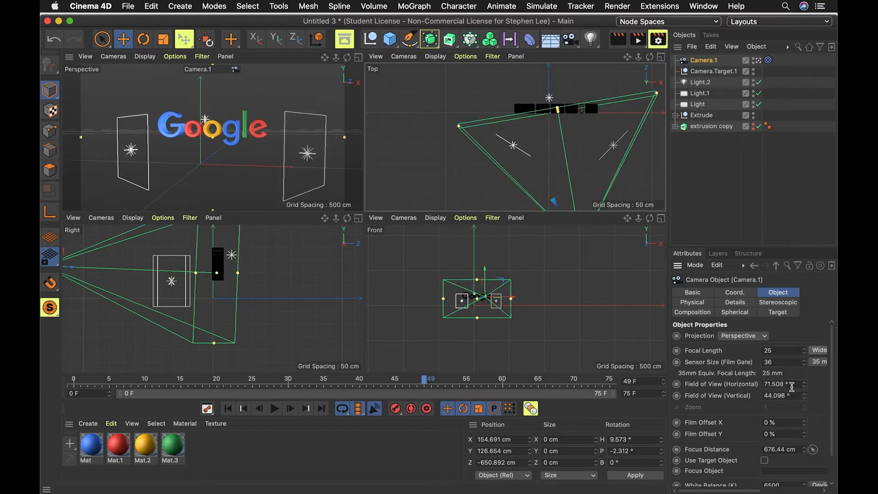
{"action": "left_click", "coordinate": [822, 354]}
{"action": "left_click", "coordinate": [787, 431]}
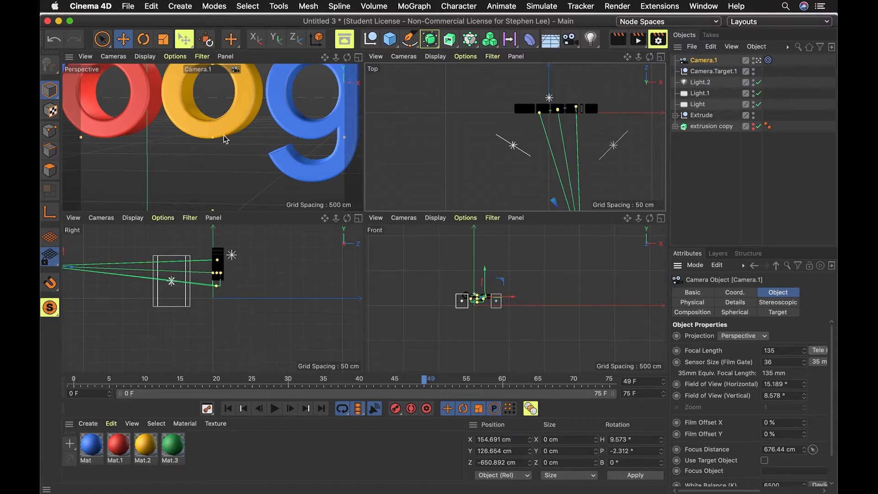
Set Camera.1's focal length to the Normal Lens (50 mm) preset.
{"action": "scroll", "coordinate": [578, 158], "scroll_direction": "down", "scroll_amount": 2}
{"action": "scroll", "coordinate": [577, 158], "scroll_direction": "down", "scroll_amount": 3}
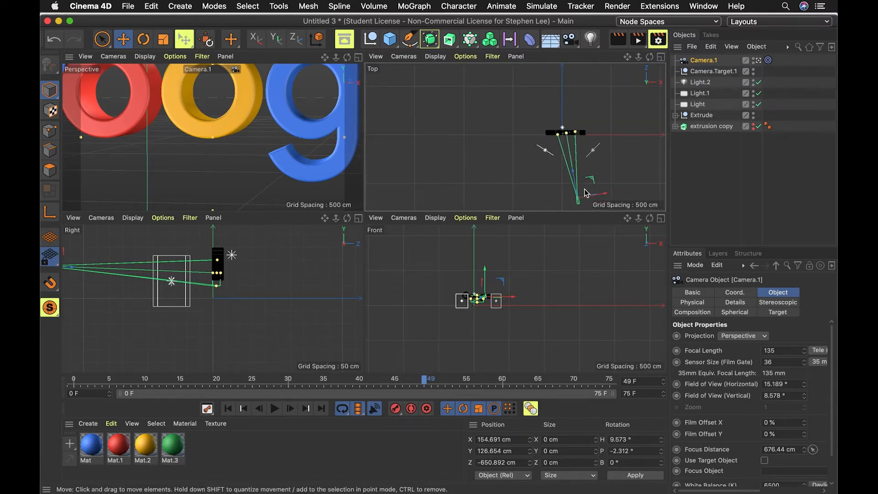
{"action": "left_click", "coordinate": [817, 361]}
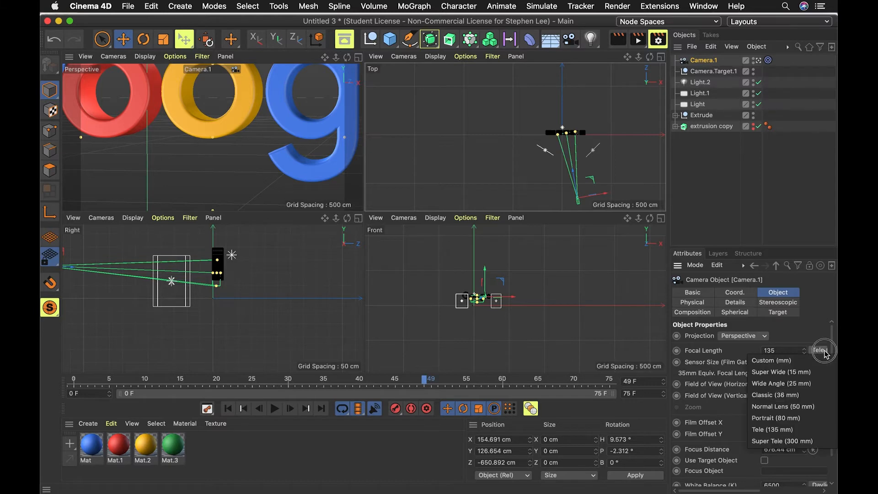
{"action": "left_click", "coordinate": [804, 409]}
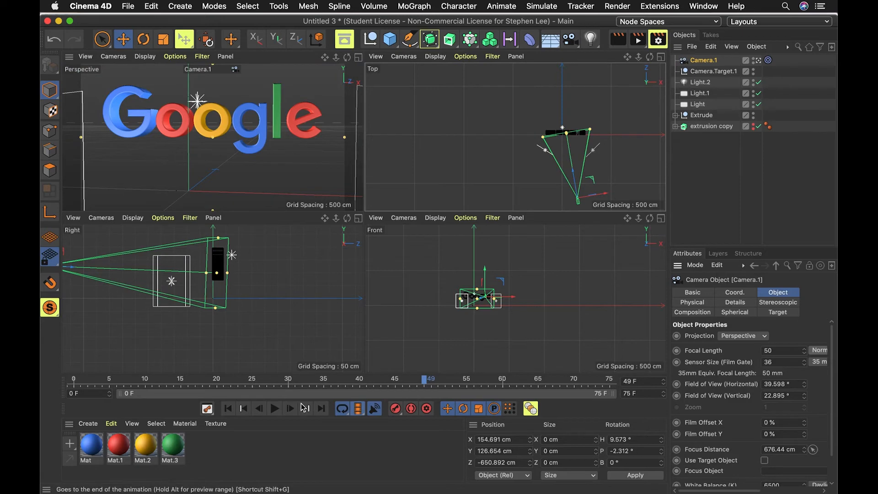
Try a custom sensor size for Camera.1 and undo the change.
{"action": "left_click", "coordinate": [804, 361]}
{"action": "left_click", "coordinate": [819, 362]}
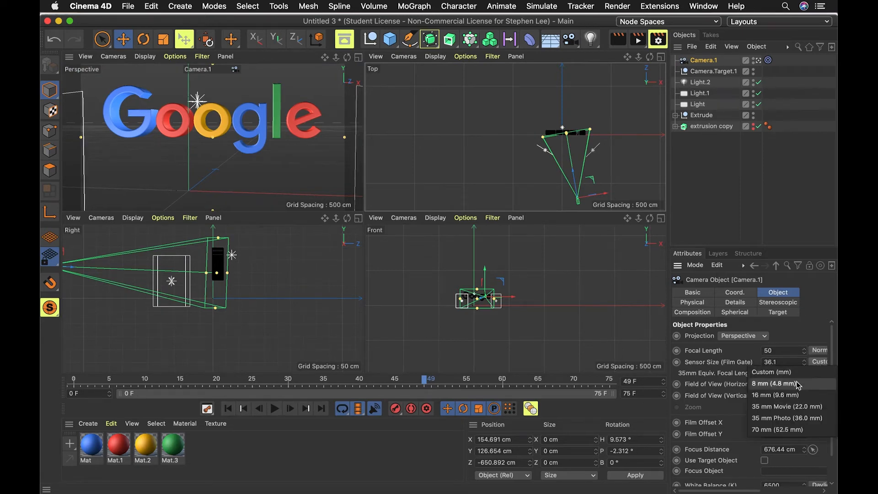
{"action": "left_click", "coordinate": [786, 371]}
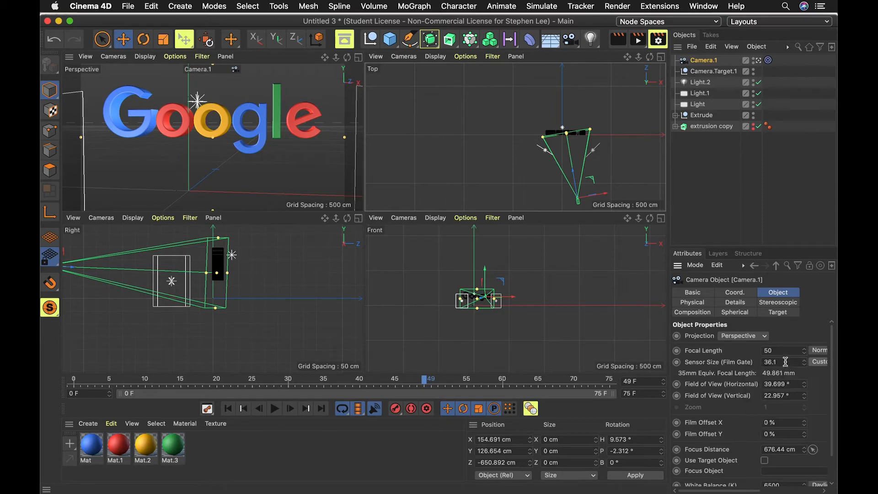
{"action": "key", "text": "super+z"}
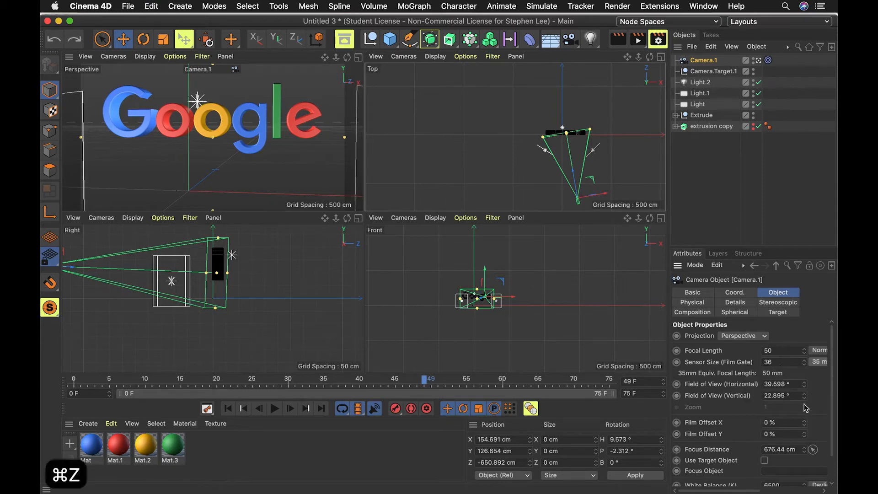
Set Camera.1's physical F-Stop to f/1.8.
{"action": "scroll", "coordinate": [806, 408], "scroll_direction": "down", "scroll_amount": 2}
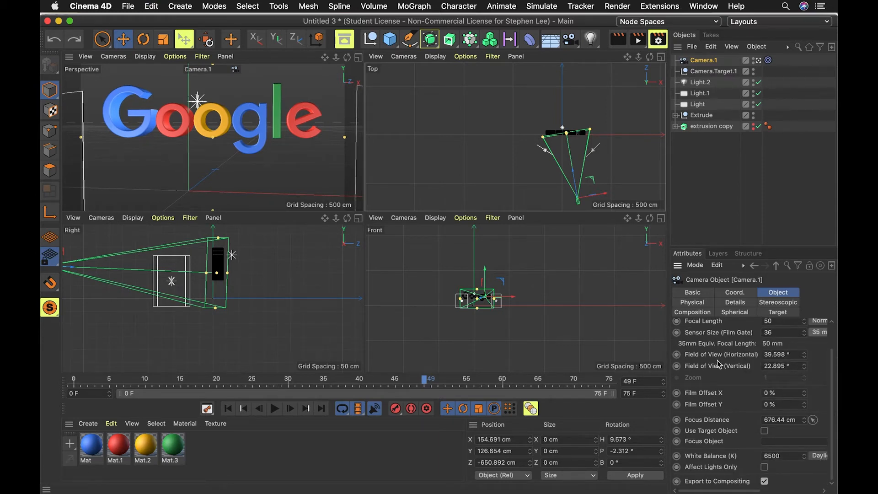
{"action": "scroll", "coordinate": [836, 374], "scroll_direction": "up", "scroll_amount": 2}
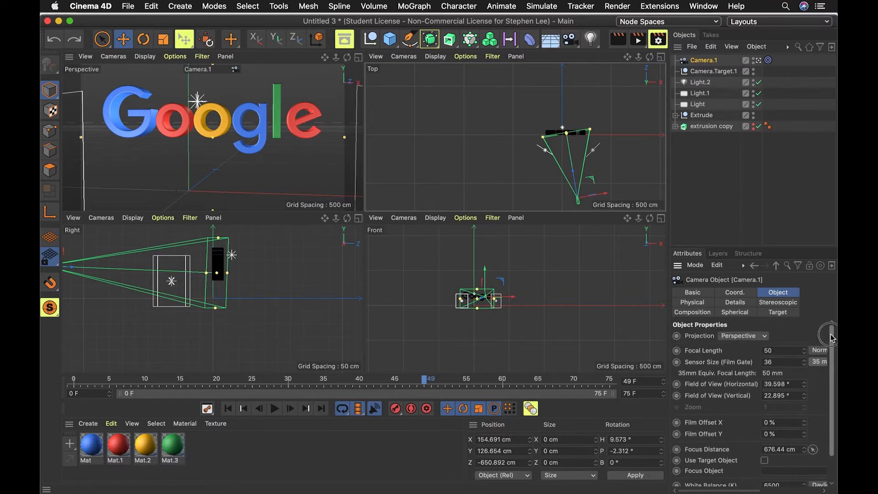
{"action": "left_click", "coordinate": [735, 292]}
{"action": "left_click", "coordinate": [733, 303]}
{"action": "left_click", "coordinate": [689, 304]}
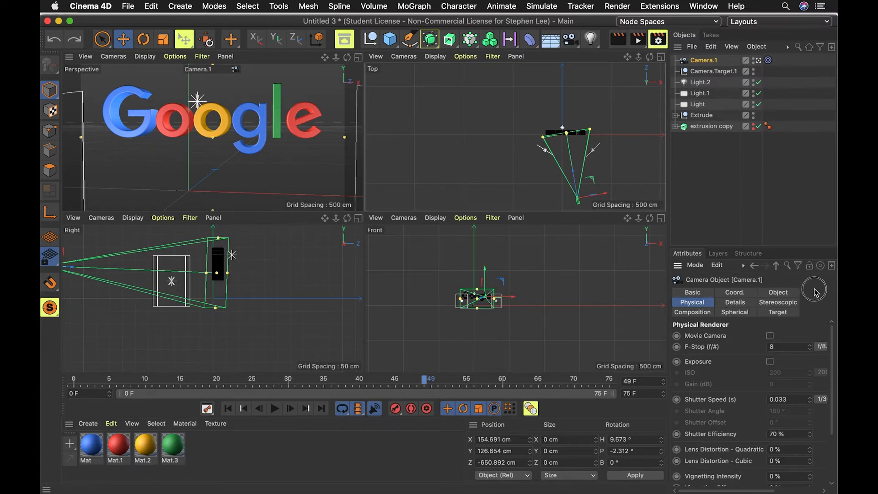
{"action": "left_click", "coordinate": [723, 167]}
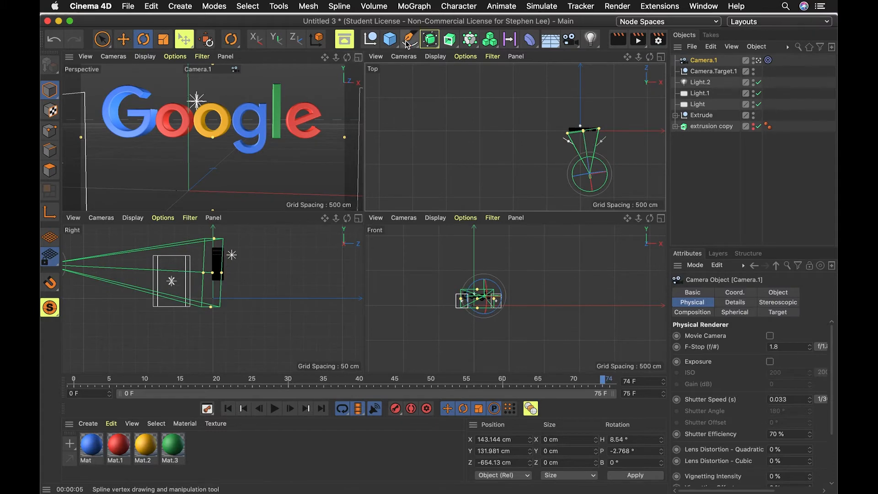
Add a cylinder primitive and set its orientation to +Z.
{"action": "left_click", "coordinate": [390, 39]}
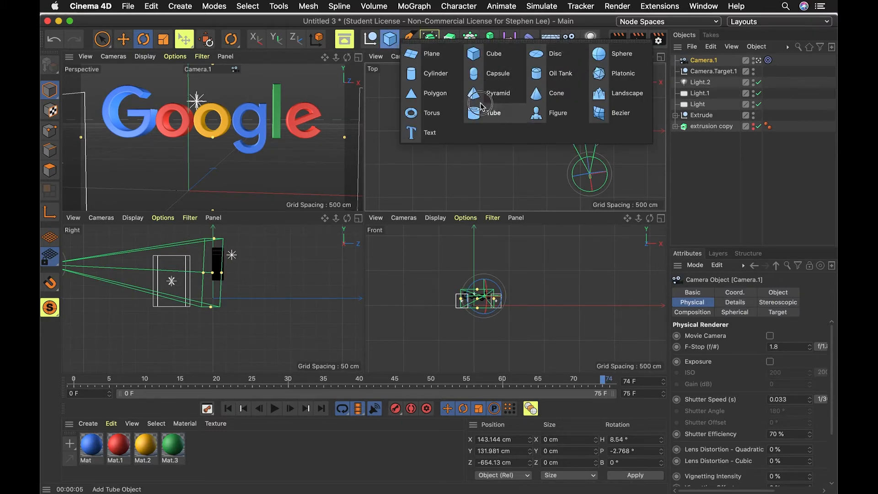
{"action": "left_click", "coordinate": [426, 73]}
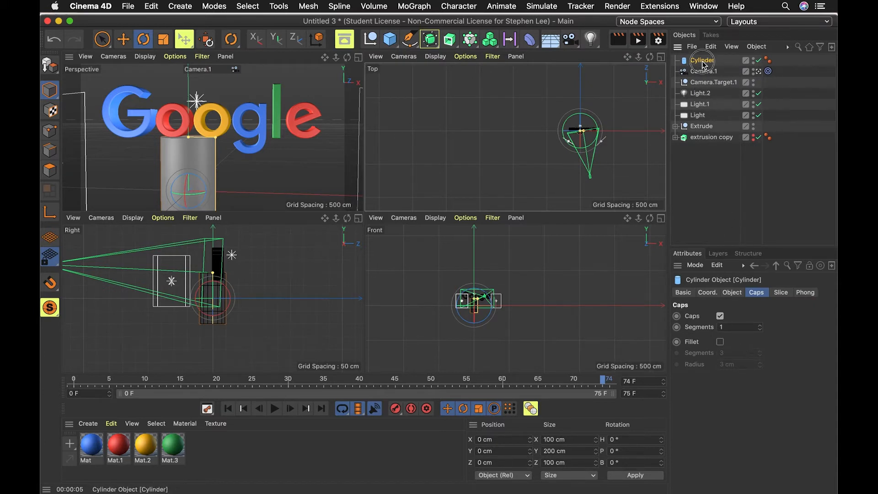
{"action": "left_click", "coordinate": [734, 294]}
{"action": "left_click", "coordinate": [777, 362]}
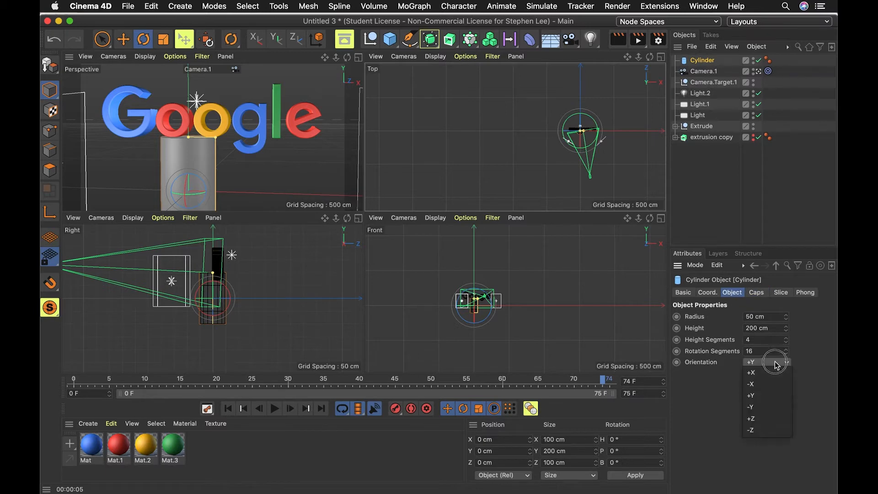
{"action": "left_click", "coordinate": [770, 425]}
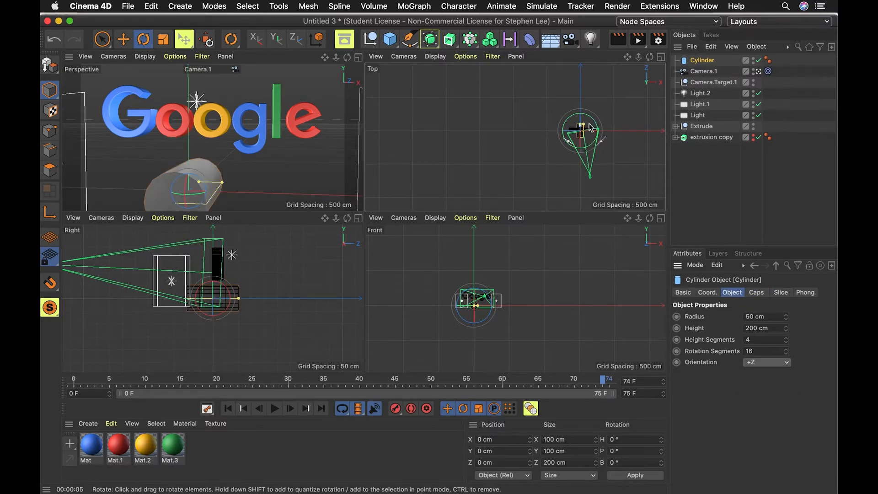
Flatten the cylinder to about 29 cm high and set its rotation segments to 52.
{"action": "left_click_drag", "start_coordinate": [581, 127], "coordinate": [582, 130]}
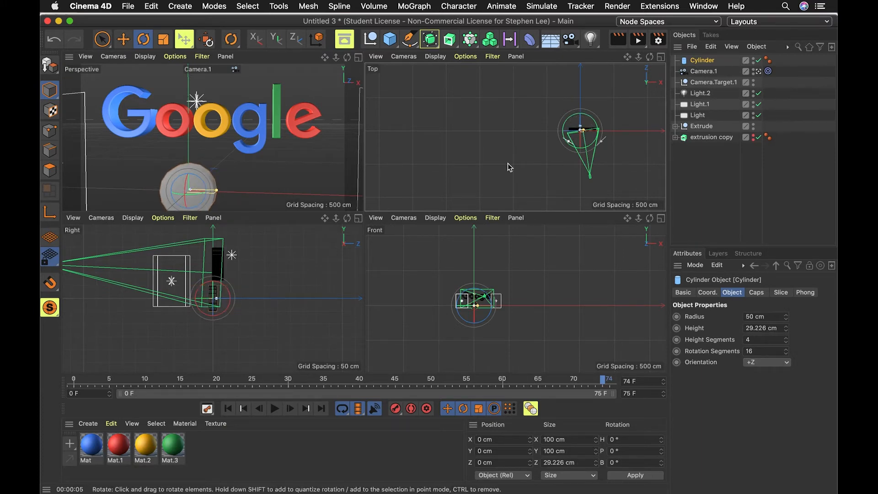
{"action": "left_click", "coordinate": [764, 349]}
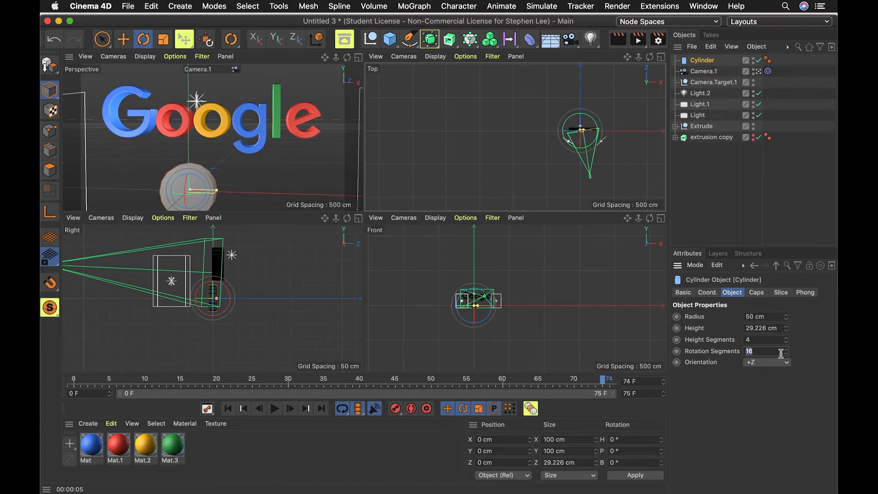
{"action": "left_click_drag", "start_coordinate": [776, 352], "coordinate": [670, 337]}
{"action": "type", "text": "6"}
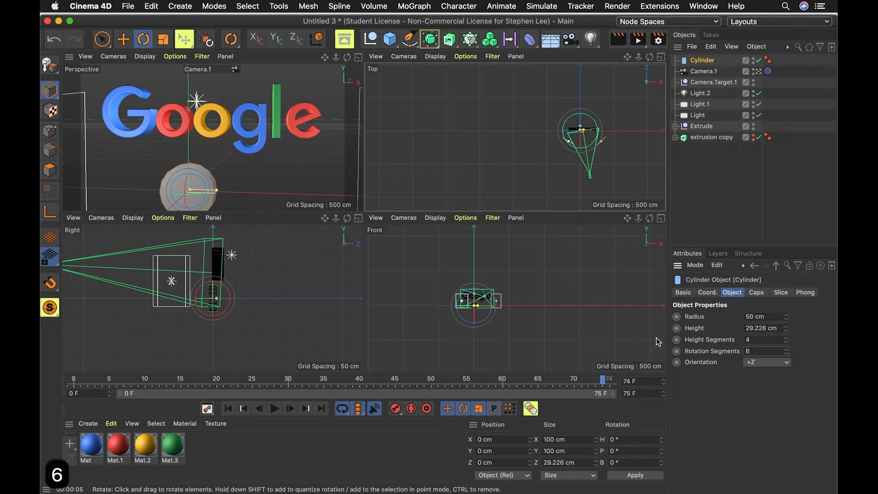
{"action": "key", "text": "BackSpace"}
{"action": "type", "text": "52"}
{"action": "left_click", "coordinate": [273, 160]}
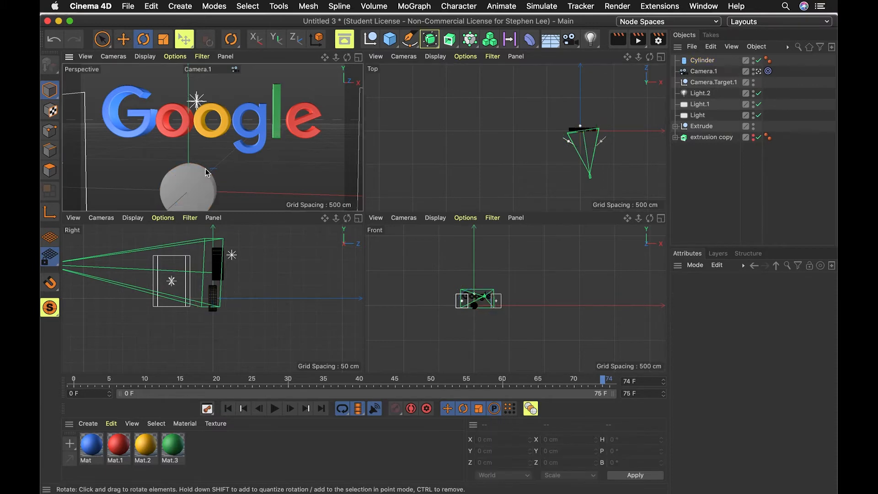
Enable the cylinder's cap fillet and apply the green Mat.3 material to it.
{"action": "left_click", "coordinate": [702, 60]}
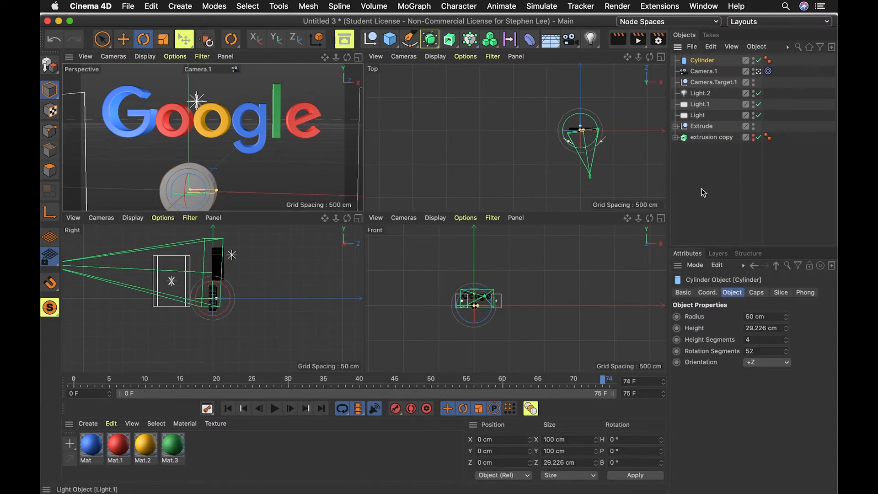
{"action": "left_click", "coordinate": [757, 293]}
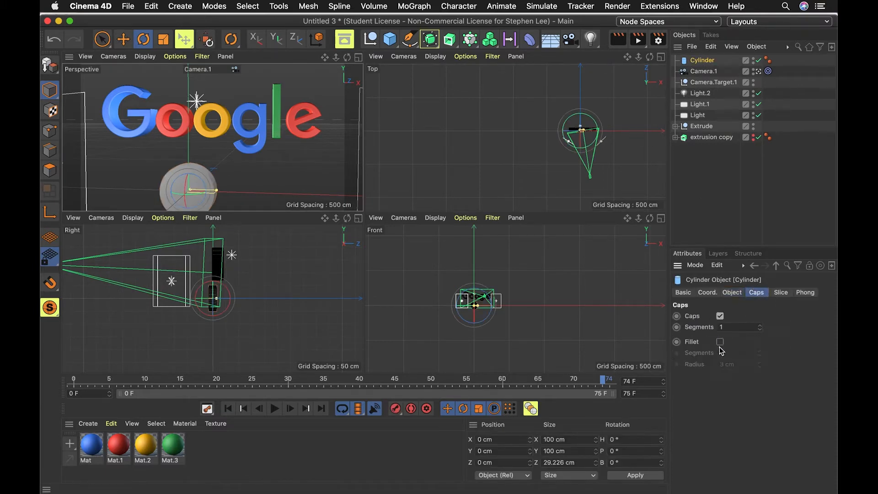
{"action": "left_click", "coordinate": [720, 342]}
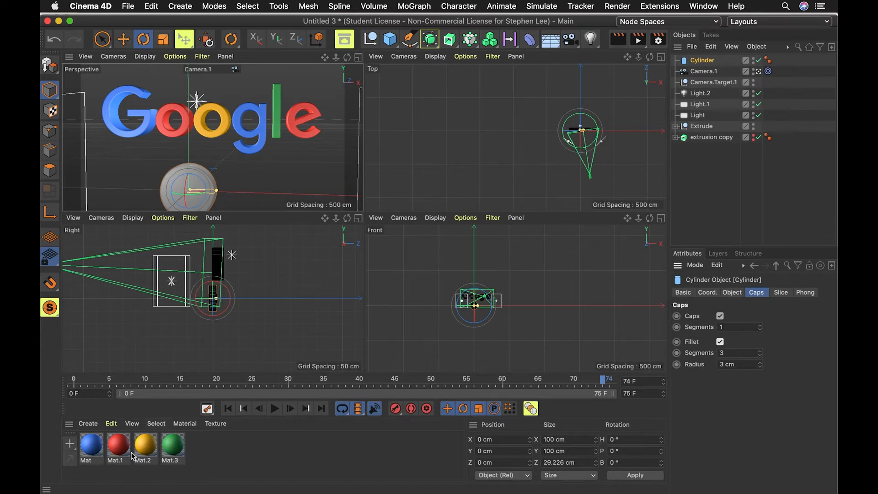
{"action": "left_click_drag", "start_coordinate": [169, 450], "coordinate": [180, 188]}
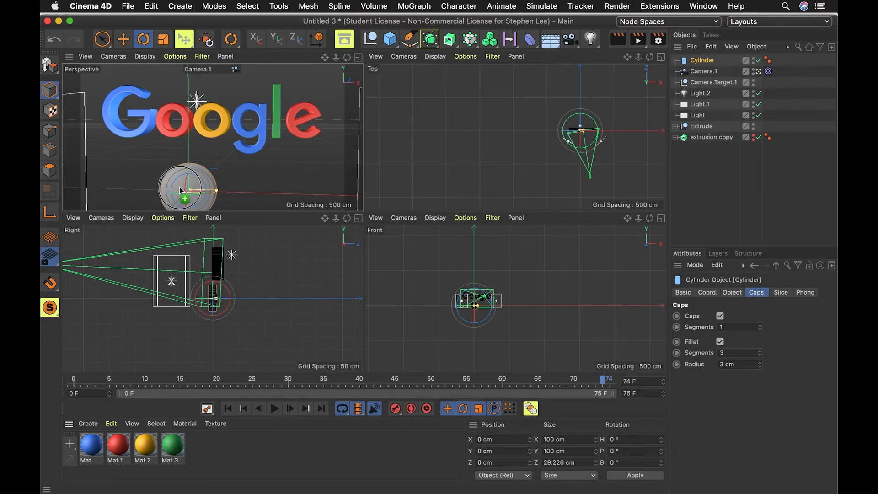
Position the cylinder in front of the logo, about 34 cm up and 234 cm toward the camera.
{"action": "left_click", "coordinate": [702, 62]}
{"action": "scroll", "coordinate": [581, 150], "scroll_direction": "down", "scroll_amount": 10}
{"action": "scroll", "coordinate": [580, 150], "scroll_direction": "up", "scroll_amount": 10}
{"action": "scroll", "coordinate": [580, 150], "scroll_direction": "up", "scroll_amount": 6}
{"action": "key", "text": "1"}
{"action": "left_click_drag", "start_coordinate": [619, 154], "coordinate": [506, 194]}
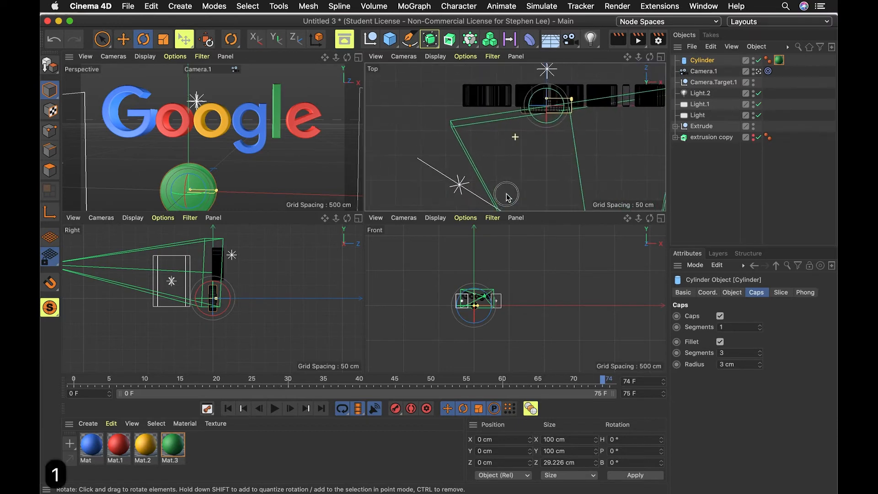
{"action": "key", "text": "e"}
{"action": "left_click_drag", "start_coordinate": [548, 99], "coordinate": [541, 203]}
{"action": "key", "text": "r"}
{"action": "scroll", "coordinate": [569, 151], "scroll_direction": "up", "scroll_amount": 5}
{"action": "scroll", "coordinate": [569, 154], "scroll_direction": "down", "scroll_amount": 8}
{"action": "scroll", "coordinate": [568, 154], "scroll_direction": "down", "scroll_amount": 4}
{"action": "key", "text": "1"}
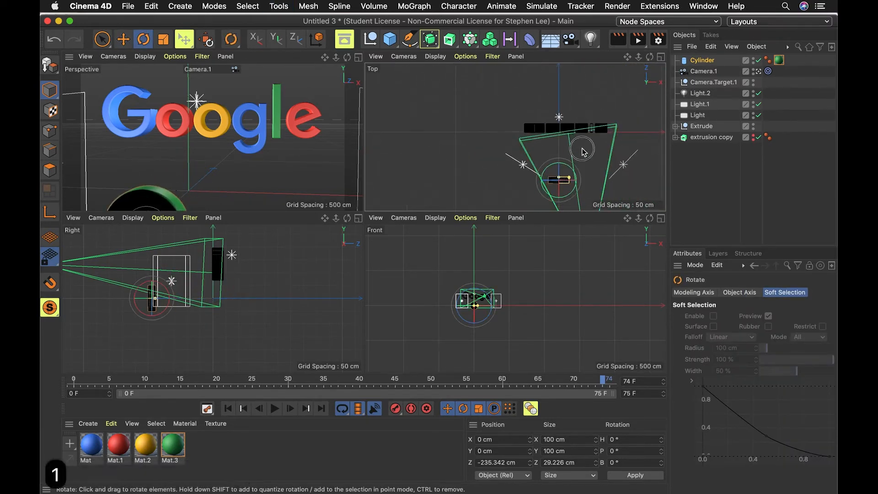
{"action": "left_click_drag", "start_coordinate": [582, 151], "coordinate": [579, 88]}
{"action": "key", "text": "e"}
{"action": "left_click_drag", "start_coordinate": [579, 119], "coordinate": [591, 118]}
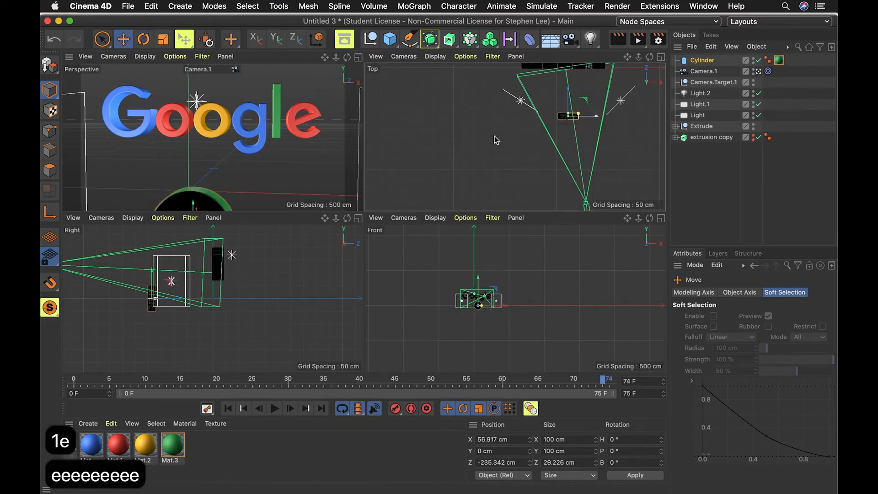
{"action": "key", "text": "e"}
{"action": "left_click_drag", "start_coordinate": [195, 199], "coordinate": [195, 173]}
{"action": "key", "text": "e"}
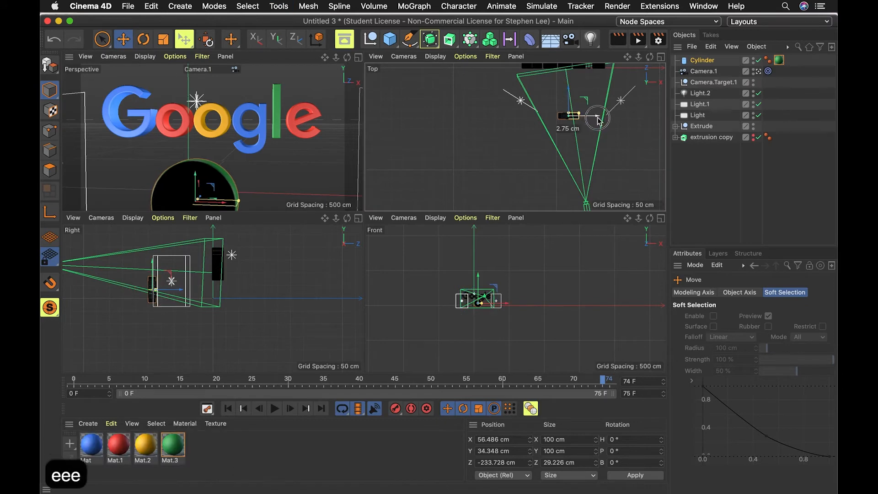
{"action": "left_click_drag", "start_coordinate": [597, 123], "coordinate": [604, 117]}
Duplicate the cylinder and move the copy behind the logo to about 850 cm along Z.
{"action": "left_click", "coordinate": [722, 175]}
{"action": "left_click_drag", "start_coordinate": [703, 61], "coordinate": [705, 59], "text": "ctrl"}
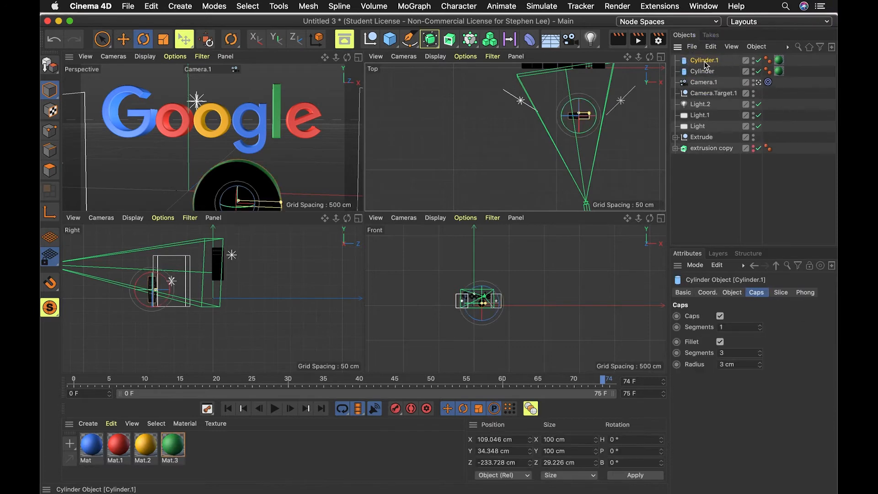
{"action": "key", "text": "1"}
{"action": "left_click_drag", "start_coordinate": [605, 161], "coordinate": [601, 221]}
{"action": "key", "text": "e"}
{"action": "left_click_drag", "start_coordinate": [574, 157], "coordinate": [574, 58]}
{"action": "scroll", "coordinate": [582, 165], "scroll_direction": "down", "scroll_amount": 3}
{"action": "scroll", "coordinate": [581, 172], "scroll_direction": "up", "scroll_amount": 5}
{"action": "scroll", "coordinate": [595, 140], "scroll_direction": "down", "scroll_amount": 10}
{"action": "key", "text": "1"}
{"action": "key", "text": "e"}
{"action": "left_click_drag", "start_coordinate": [589, 104], "coordinate": [590, 73]}
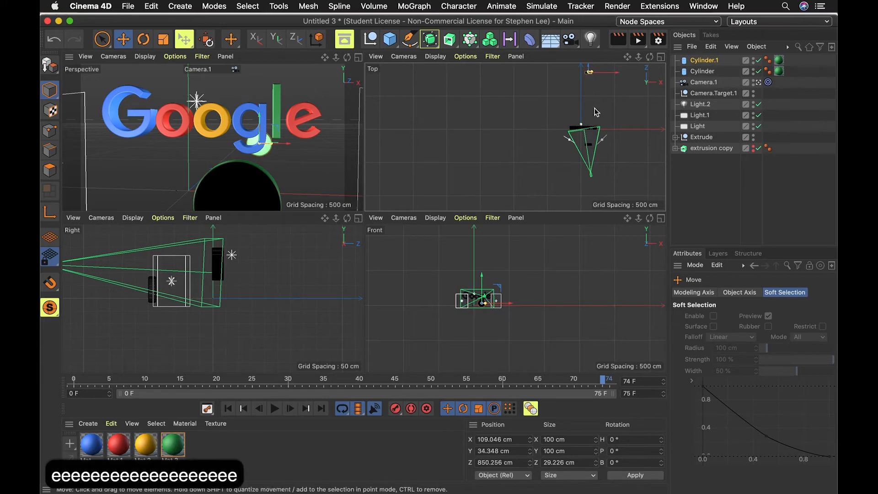
Move and rotate the copied cylinder up beside the logo's right side, then duplicate it.
{"action": "left_click_drag", "start_coordinate": [263, 128], "coordinate": [327, 85]}
{"action": "key", "text": "r"}
{"action": "left_click_drag", "start_coordinate": [302, 124], "coordinate": [300, 83]}
{"action": "left_click_drag", "start_coordinate": [697, 60], "coordinate": [695, 56], "text": "ctrl"}
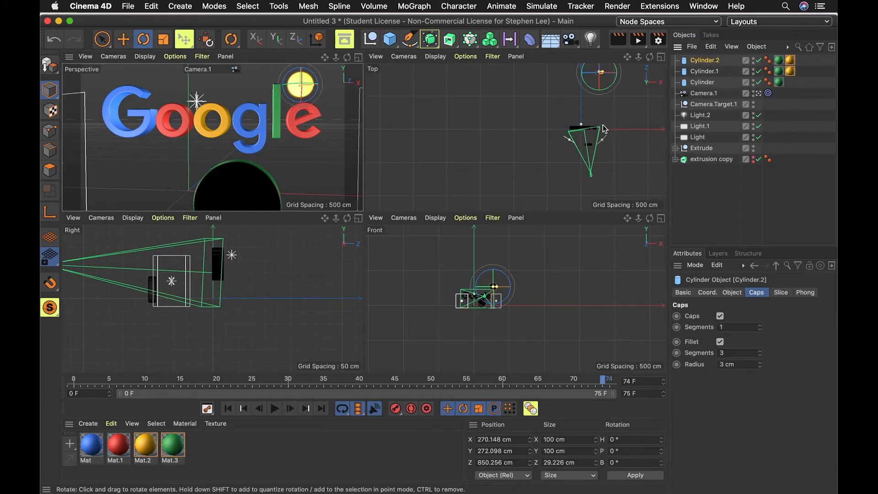
Move the copied cylinder to the logo's left side, about -237 cm along X and 600 cm along Z.
{"action": "key", "text": "1"}
{"action": "left_click_drag", "start_coordinate": [603, 128], "coordinate": [609, 168]}
{"action": "key", "text": "e"}
{"action": "key", "text": "e"}
{"action": "key", "text": "e"}
{"action": "key", "text": "e"}
{"action": "key", "text": "e"}
{"action": "key", "text": "e"}
{"action": "key", "text": "e"}
{"action": "key", "text": "e"}
{"action": "key", "text": "e"}
{"action": "key", "text": "e"}
{"action": "key", "text": "e"}
{"action": "key", "text": "e"}
{"action": "key", "text": "e"}
{"action": "key", "text": "e"}
{"action": "key", "text": "e"}
{"action": "key", "text": "e"}
{"action": "key", "text": "e"}
{"action": "key", "text": "e"}
{"action": "key", "text": "e"}
{"action": "key", "text": "e"}
{"action": "key", "text": "e"}
{"action": "key", "text": "e"}
{"action": "key", "text": "e"}
{"action": "left_click_drag", "start_coordinate": [620, 114], "coordinate": [568, 116]}
Scale the cylinder up to about 221 cm in size.
{"action": "key", "text": "r"}
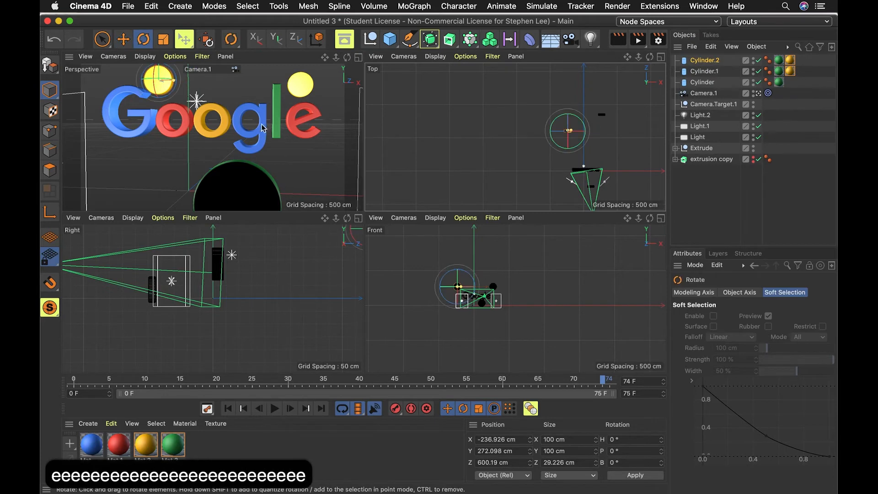
{"action": "key", "text": "t"}
{"action": "left_click_drag", "start_coordinate": [235, 116], "coordinate": [258, 131]}
{"action": "left_click_drag", "start_coordinate": [149, 103], "coordinate": [190, 103]}
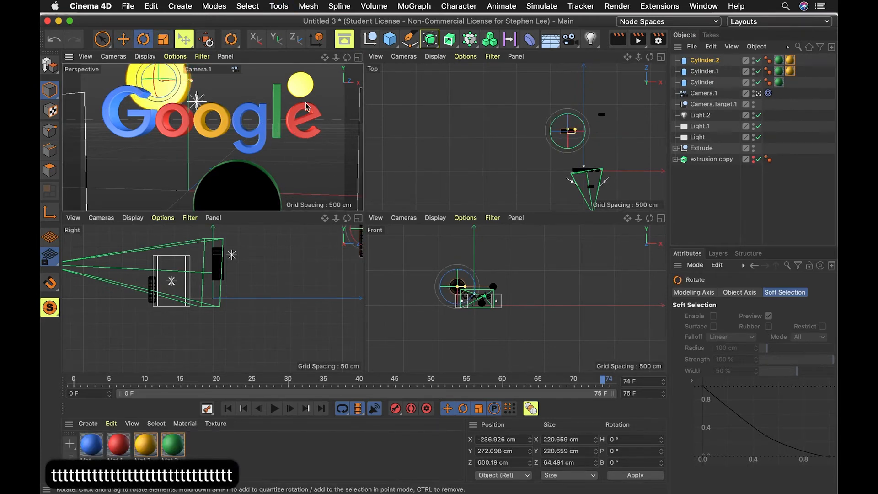
Reposition the enlarged cylinder to about -253 cm along X and 222 cm up behind the G.
{"action": "key", "text": "e"}
{"action": "left_click_drag", "start_coordinate": [603, 134], "coordinate": [596, 135]}
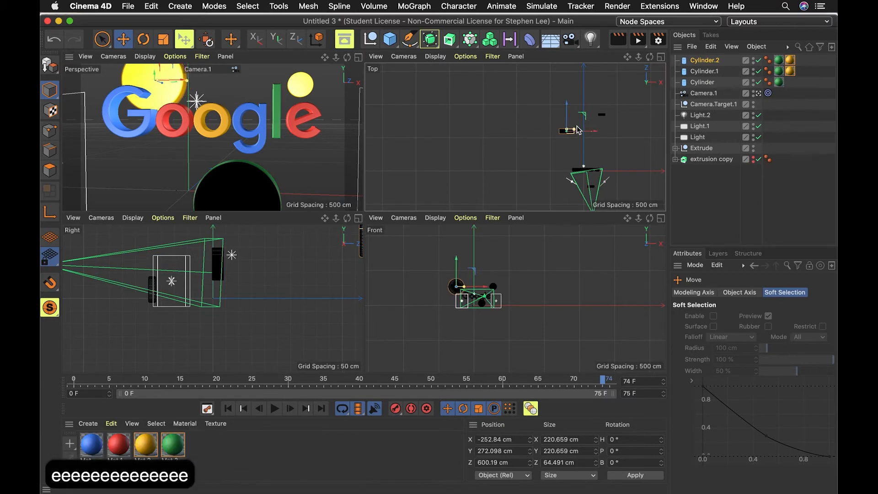
{"action": "key", "text": "e"}
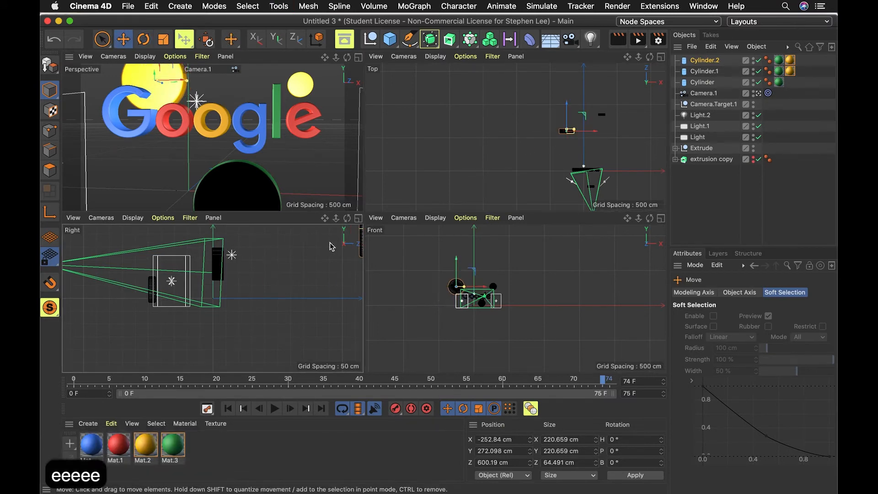
{"action": "left_click_drag", "start_coordinate": [457, 267], "coordinate": [457, 272]}
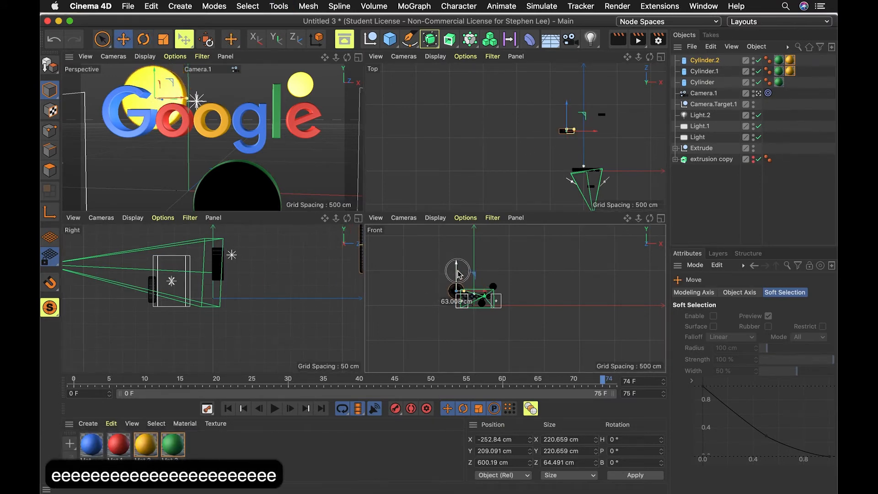
{"action": "key", "text": "r"}
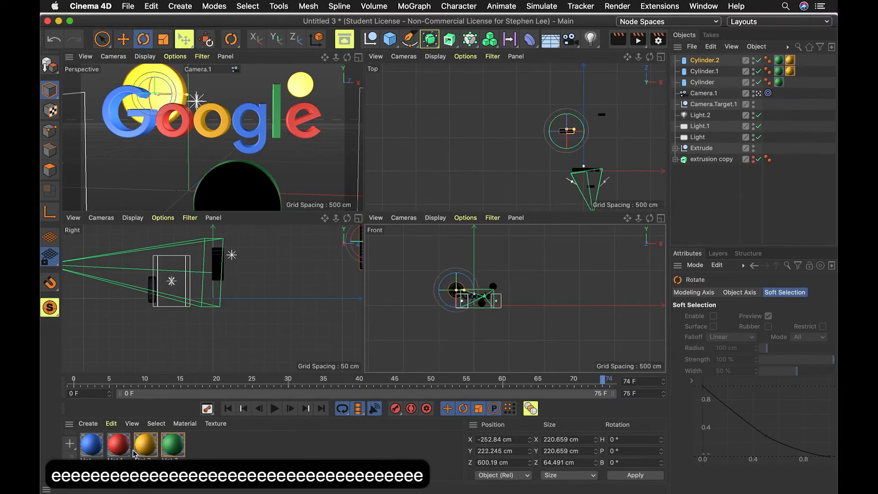
Apply the green Mat.3 material to the enlarged cylinder.
{"action": "left_click", "coordinate": [173, 450]}
{"action": "left_click_drag", "start_coordinate": [176, 452], "coordinate": [158, 91]}
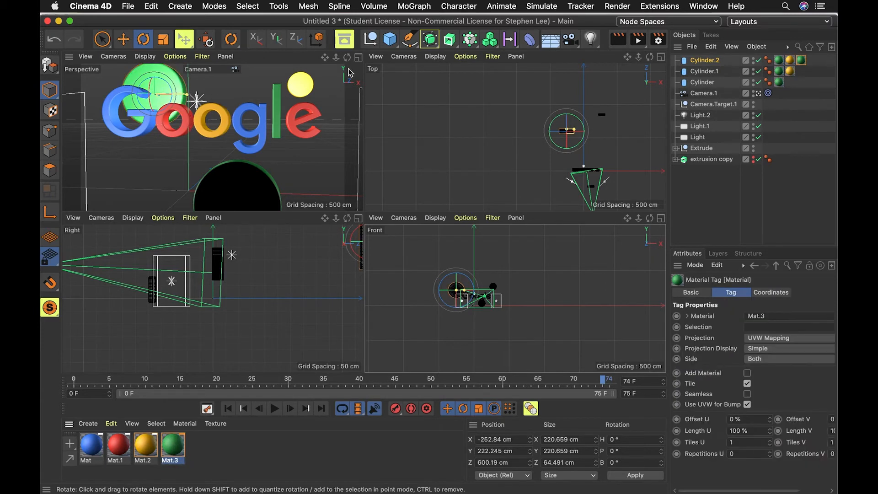
{"action": "left_click", "coordinate": [359, 57]}
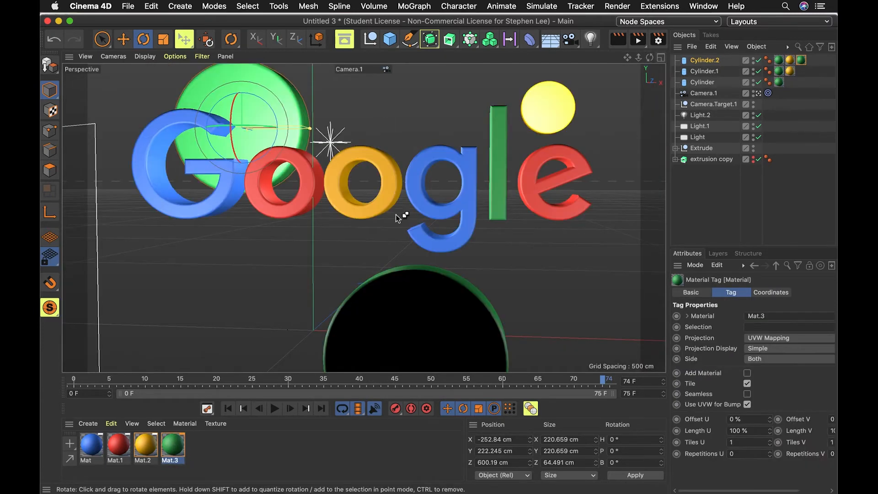
Render the perspective view through Camera.1 to preview the scene.
{"action": "key", "text": "super+r"}
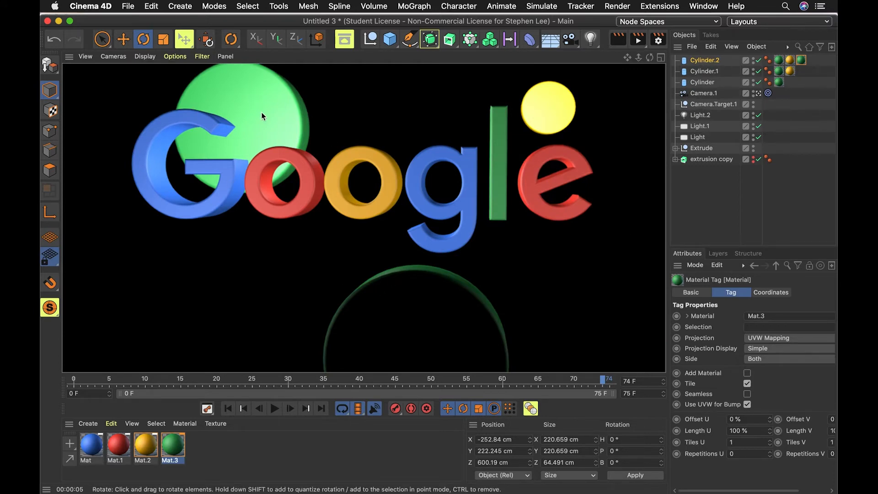
{"action": "left_click", "coordinate": [705, 94]}
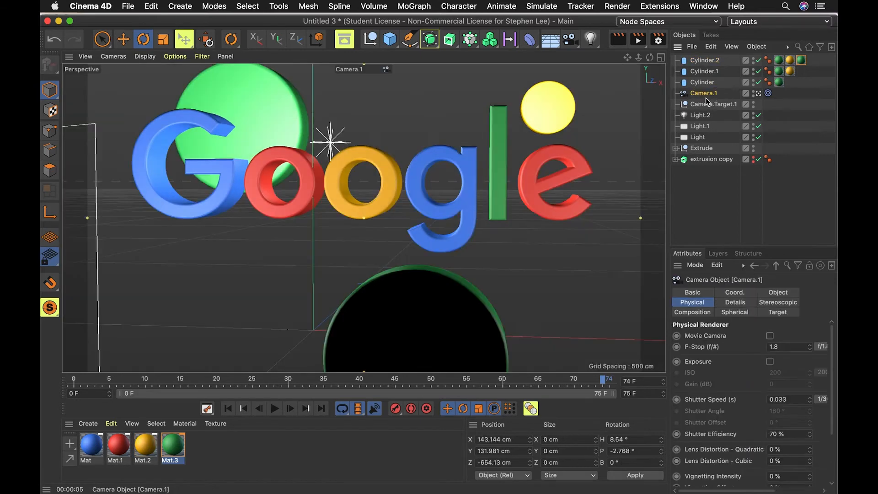
{"action": "key", "text": "super+r"}
{"action": "left_click", "coordinate": [729, 224]}
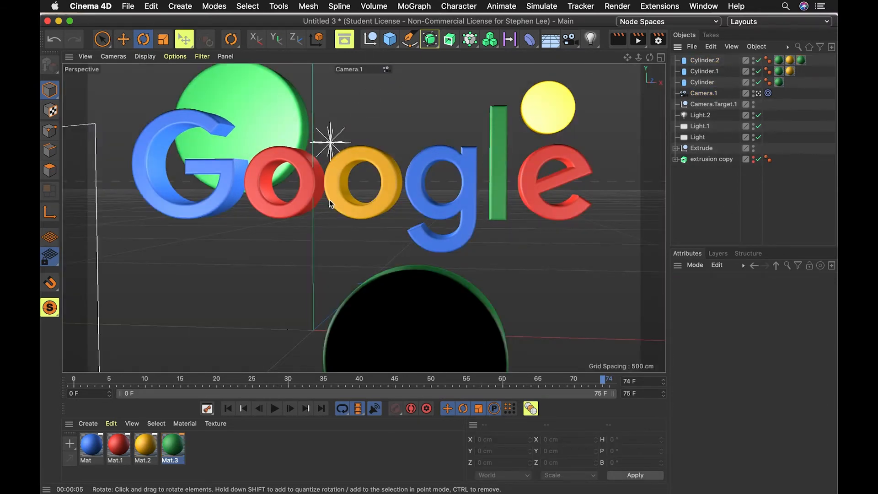
Open the render settings and switch the renderer to Physical.
{"action": "key", "text": "super+b"}
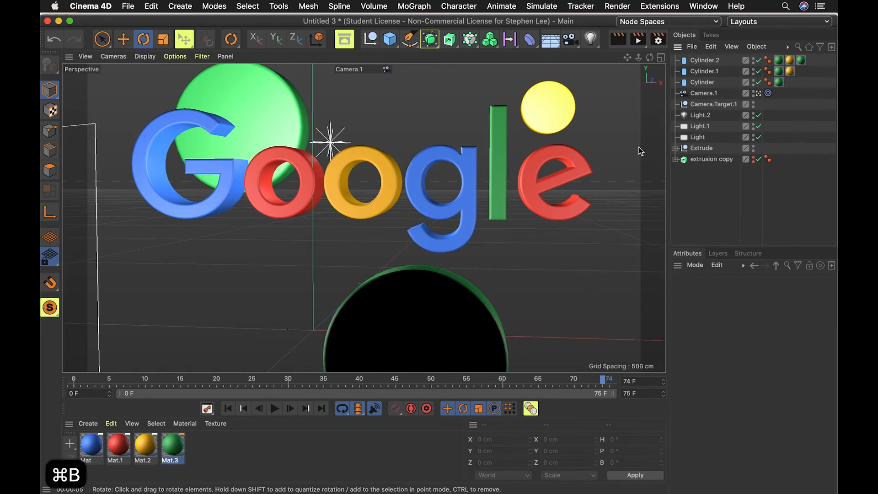
{"action": "key", "text": "super+b"}
{"action": "left_click_drag", "start_coordinate": [572, 145], "coordinate": [487, 108]}
{"action": "left_click", "coordinate": [342, 126]}
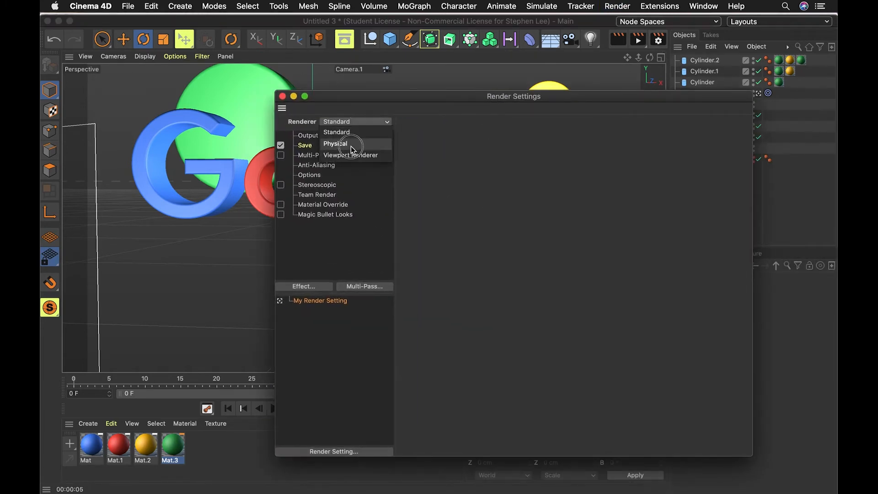
{"action": "left_click", "coordinate": [350, 144]}
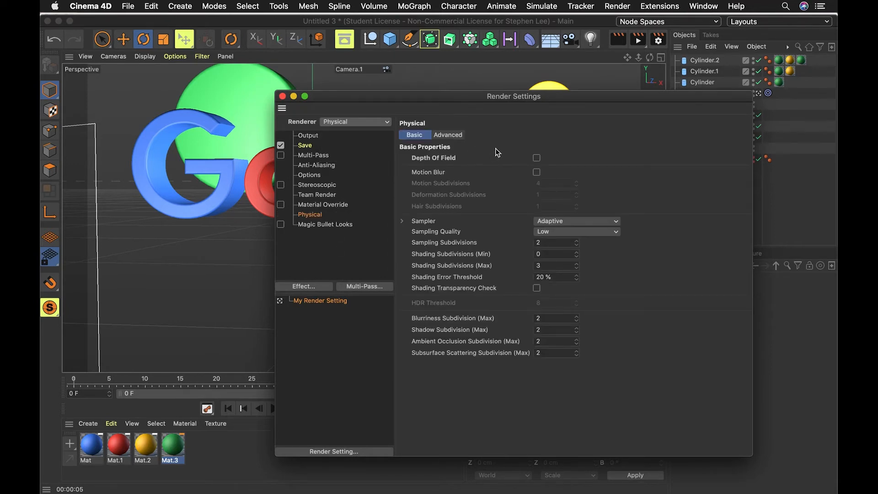
Enable Depth Of Field, set Sampling Quality to High, and close the render settings.
{"action": "left_click", "coordinate": [537, 158]}
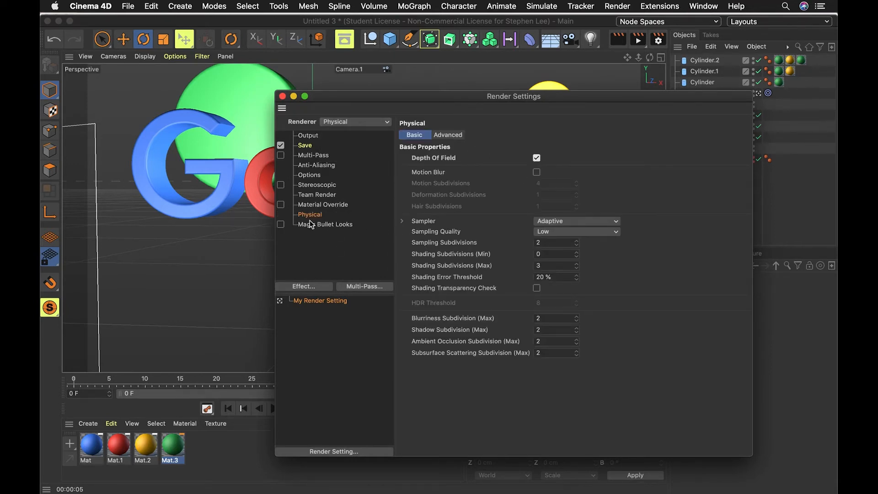
{"action": "left_click", "coordinate": [568, 232]}
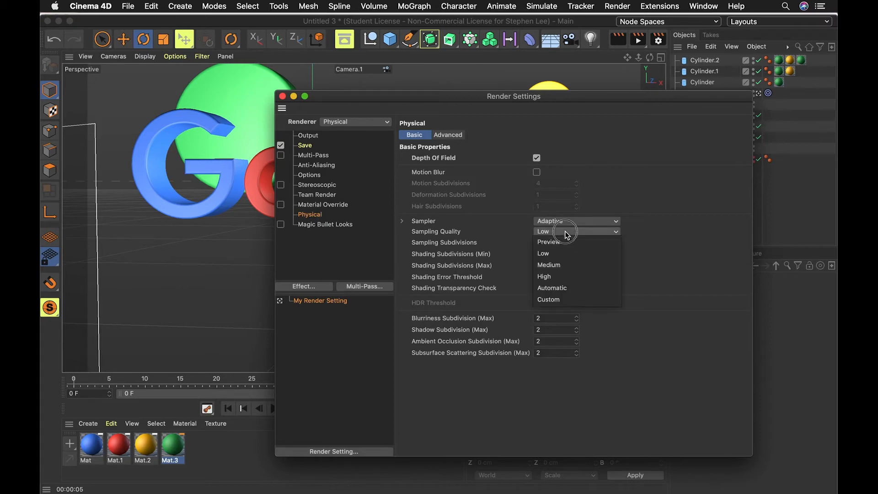
{"action": "left_click", "coordinate": [556, 278]}
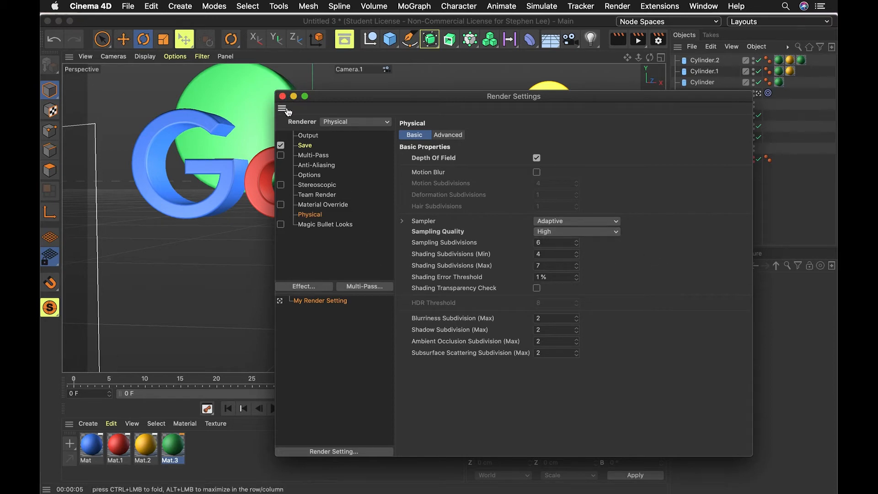
{"action": "left_click", "coordinate": [283, 96]}
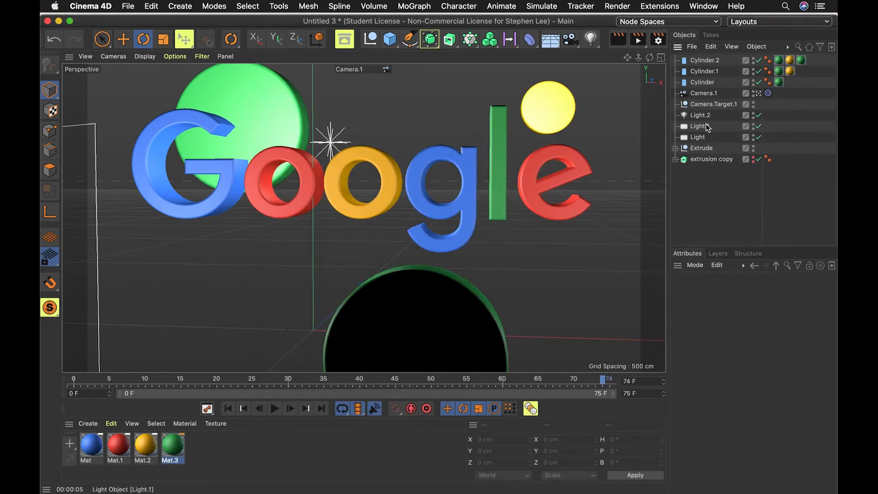
Set Camera.1's F-Stop to 8 and render the viewport to preview the depth of field.
{"action": "left_click", "coordinate": [703, 92]}
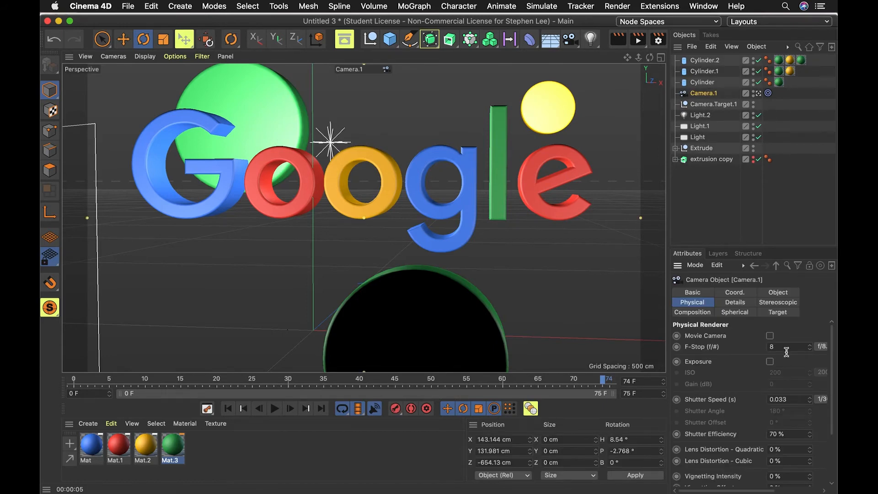
{"action": "left_click", "coordinate": [788, 347]}
{"action": "key", "text": "super+r"}
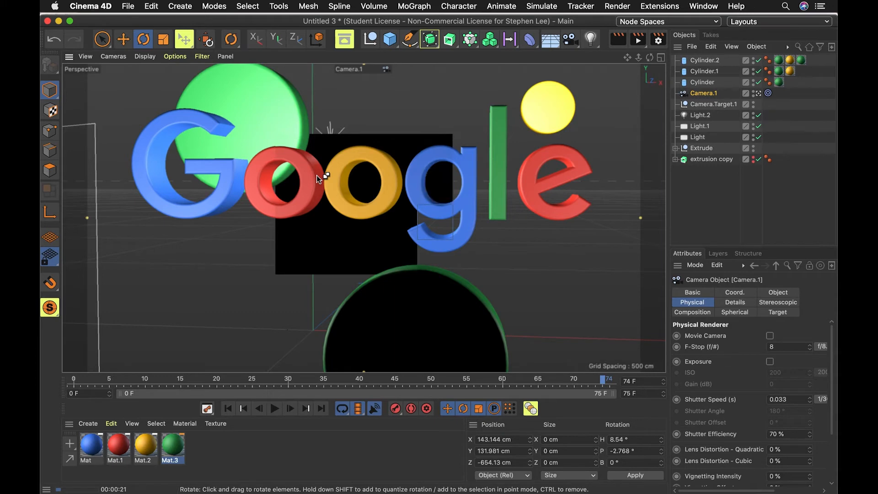
{"action": "key", "text": "super+Tab"}
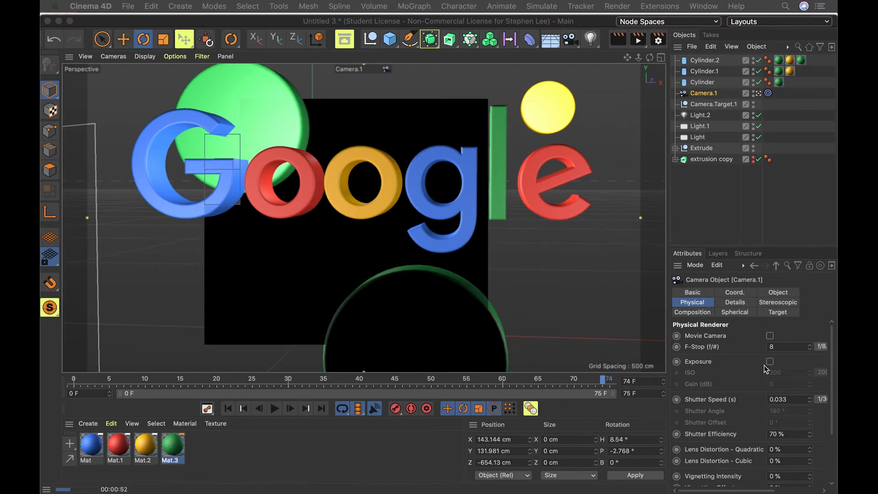
Set Camera.1's F-Stop to 0.5 and render the viewport again.
{"action": "left_click", "coordinate": [792, 348]}
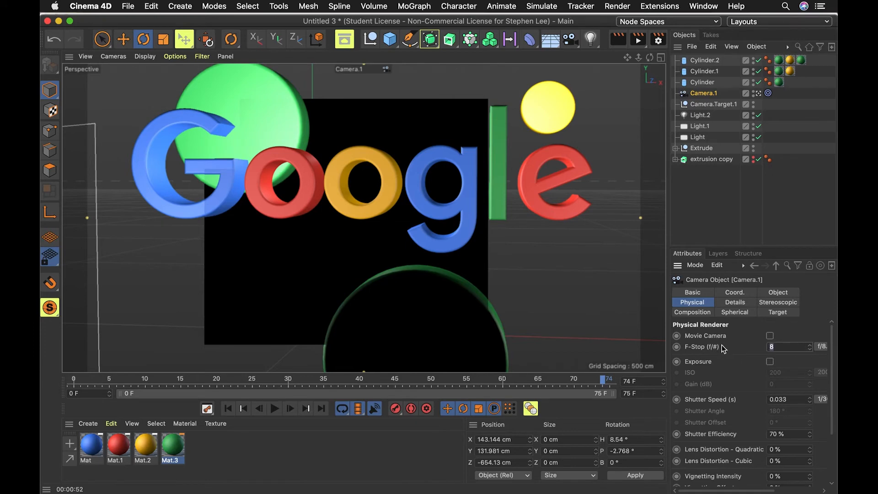
{"action": "type", "text": ".5"}
{"action": "key", "text": "Return"}
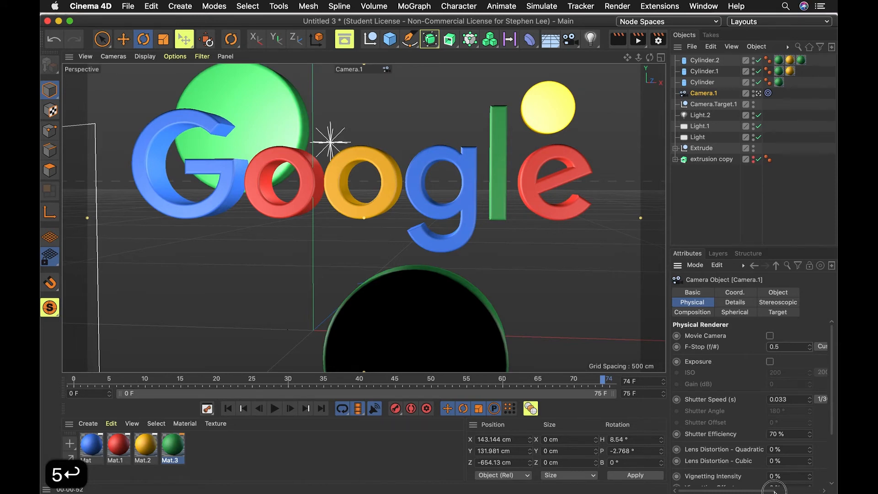
{"action": "left_click_drag", "start_coordinate": [765, 491], "coordinate": [813, 491]}
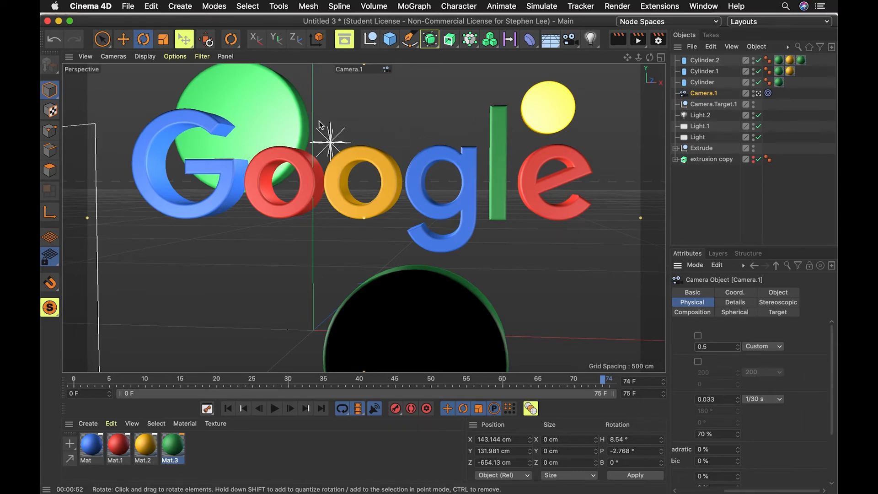
{"action": "key", "text": "super+r"}
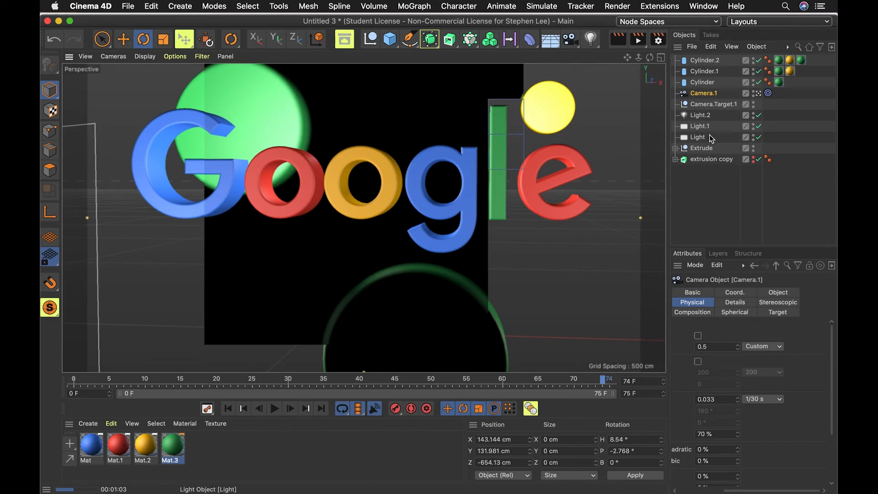
Inspect the camera's target tag and each cylinder's settings.
{"action": "left_click", "coordinate": [769, 94]}
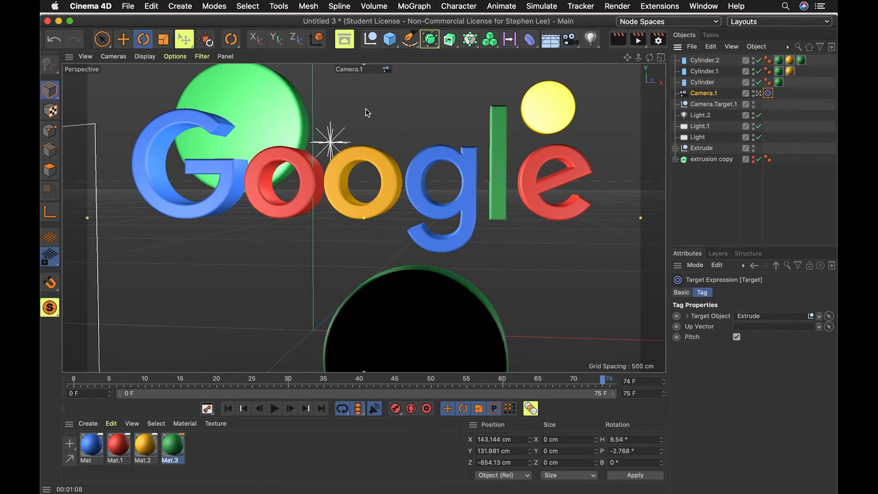
{"action": "left_click", "coordinate": [703, 83]}
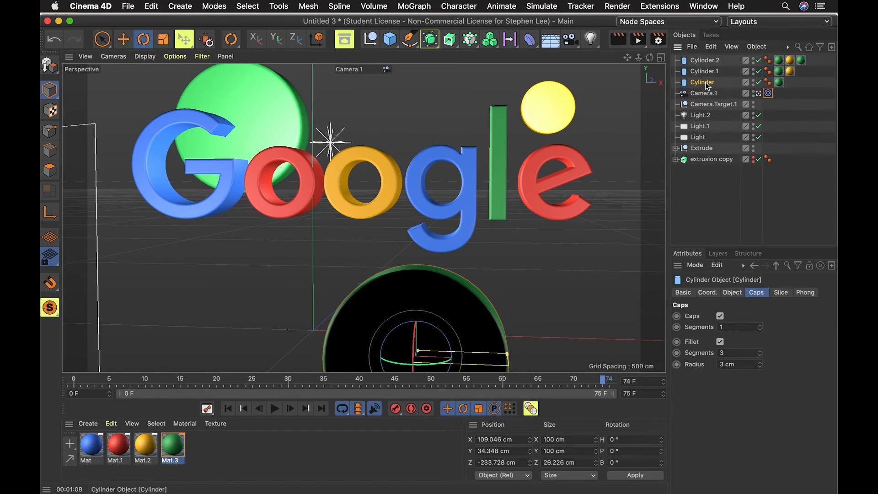
{"action": "left_click", "coordinate": [704, 71]}
{"action": "left_click", "coordinate": [708, 60]}
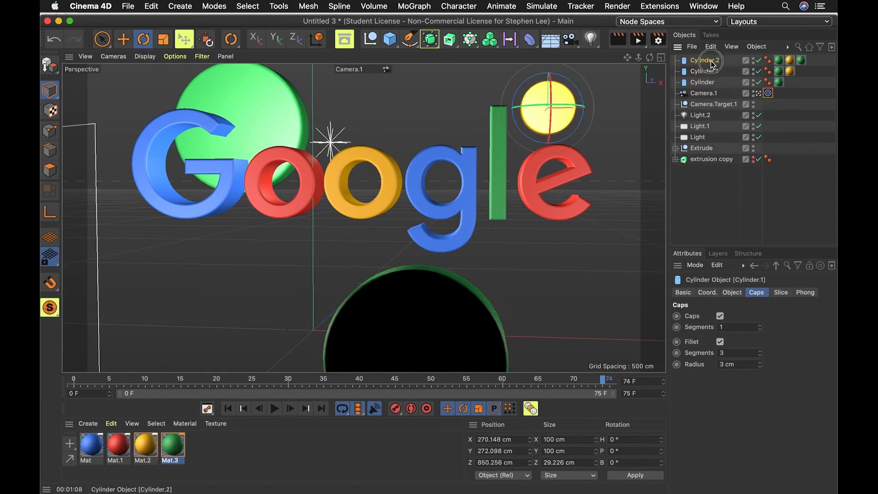
{"action": "left_click", "coordinate": [712, 93]}
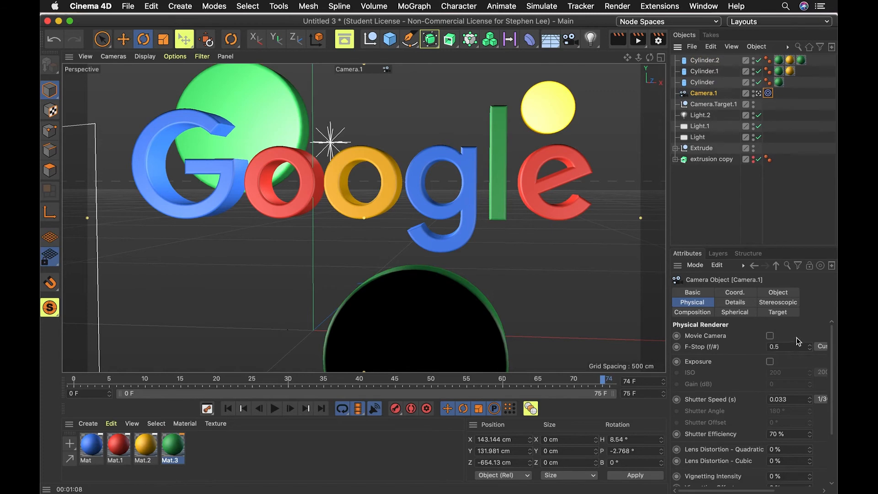
{"action": "left_click", "coordinate": [721, 81]}
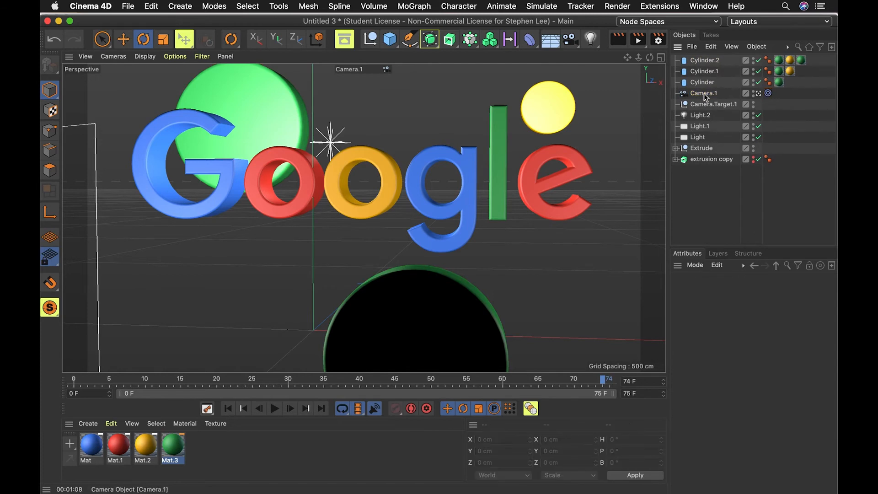
In the render Save settings, create a new folder google_V2 inside DemoFiles and set it as the output location.
{"action": "key", "text": "super+b"}
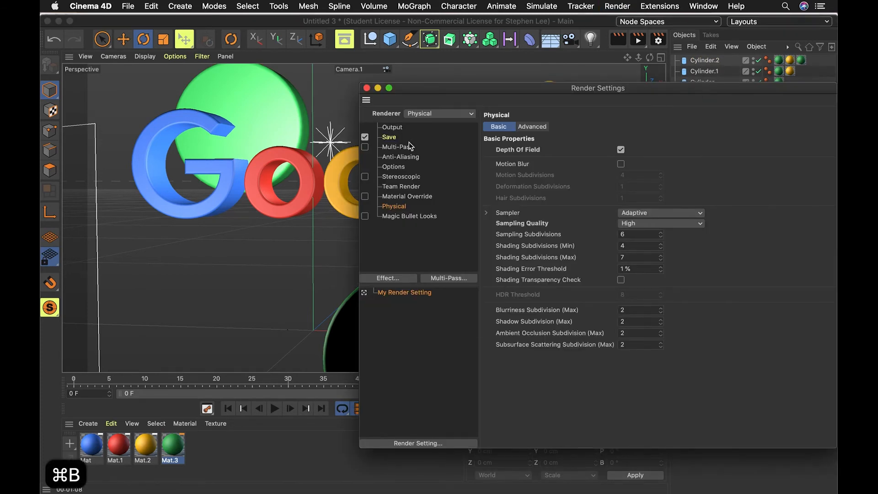
{"action": "left_click", "coordinate": [398, 128]}
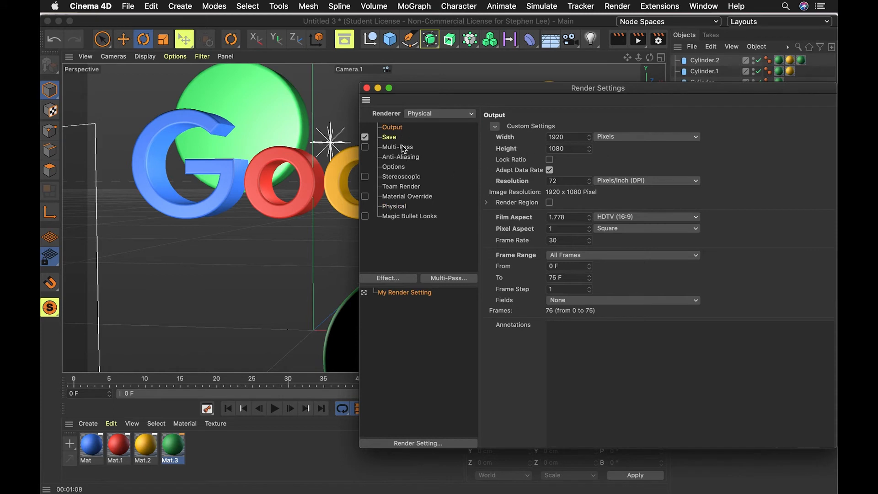
{"action": "left_click", "coordinate": [389, 137]}
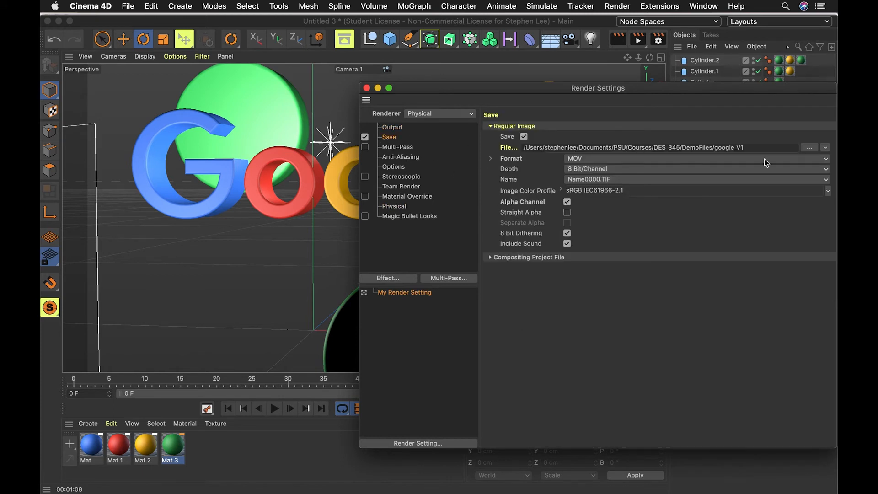
{"action": "left_click", "coordinate": [763, 147]}
{"action": "left_click", "coordinate": [809, 148]}
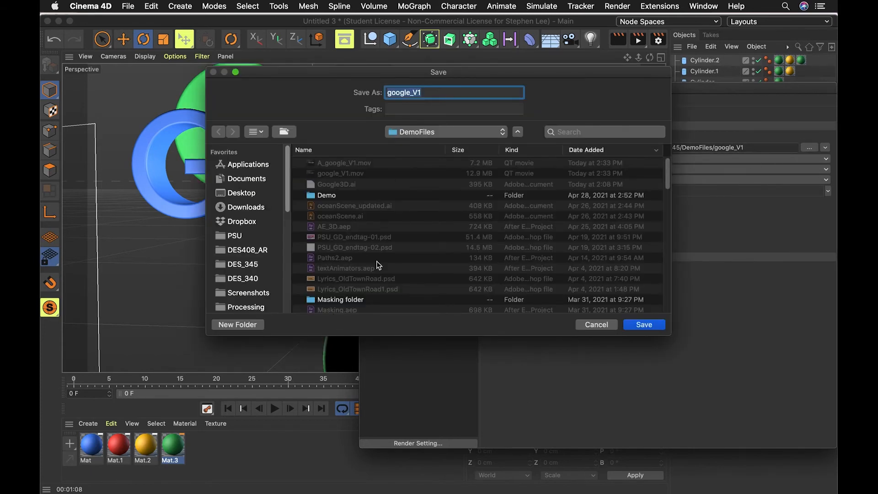
{"action": "left_click", "coordinate": [239, 326]}
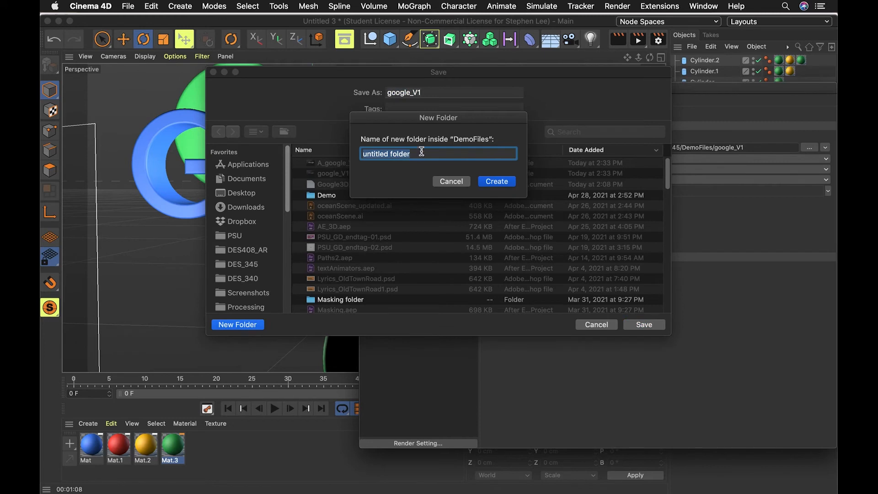
{"action": "type", "text": "goioigle"}
{"action": "key", "text": "BackSpace"}
{"action": "key", "text": "BackSpace"}
{"action": "key", "text": "BackSpace"}
{"action": "key", "text": "BackSpace"}
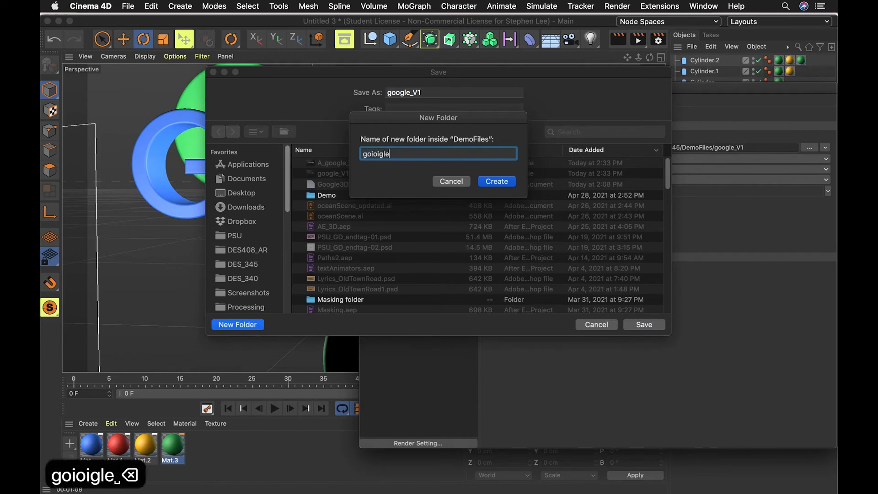
{"action": "key", "text": "BackSpace"}
{"action": "key", "text": "BackSpace"}
{"action": "key", "text": "BackSpace"}
{"action": "type", "text": "ogle"}
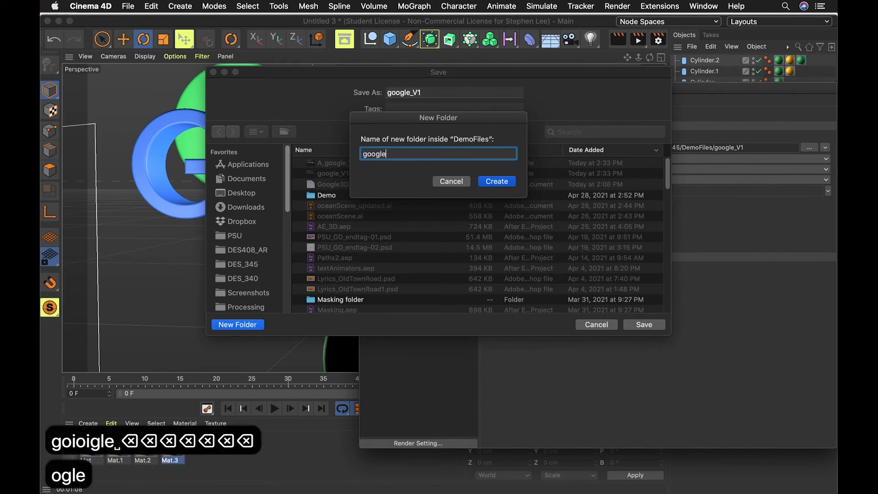
{"action": "type", "text": "_V2"}
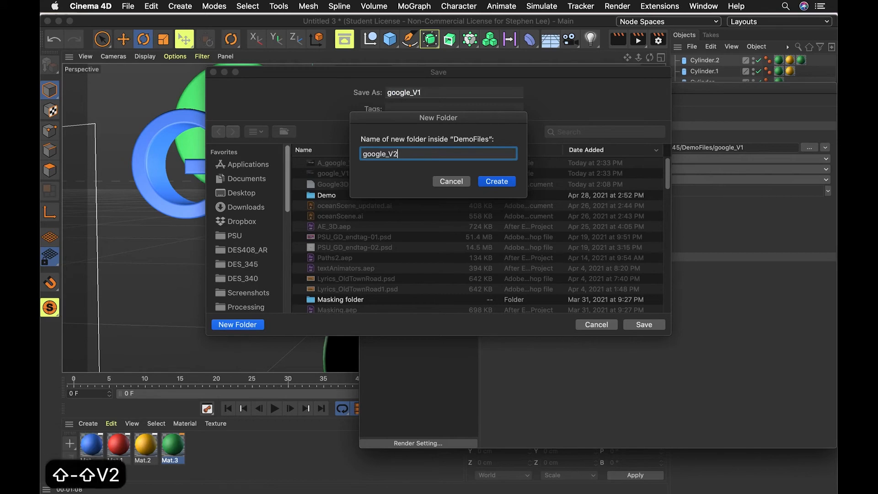
{"action": "key", "text": "Return"}
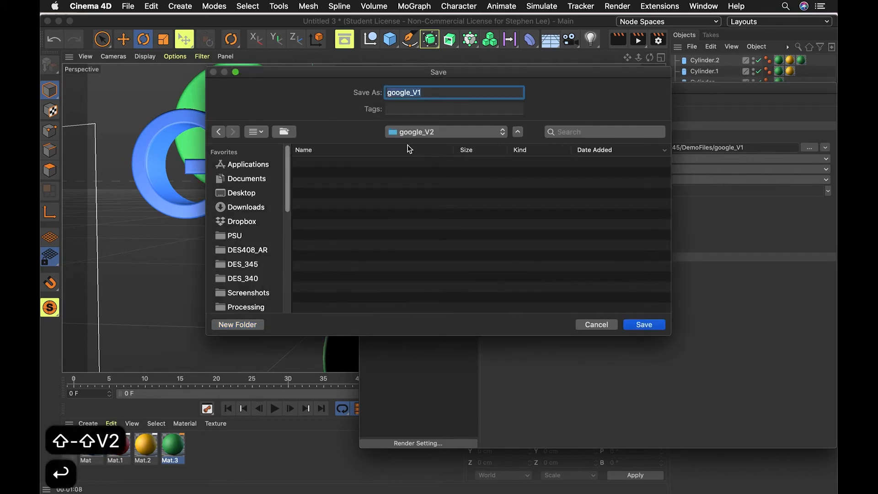
{"action": "left_click", "coordinate": [647, 325]}
Change the output file name to google_V2, set the Format to PNG, and close the render settings.
{"action": "left_click", "coordinate": [782, 148]}
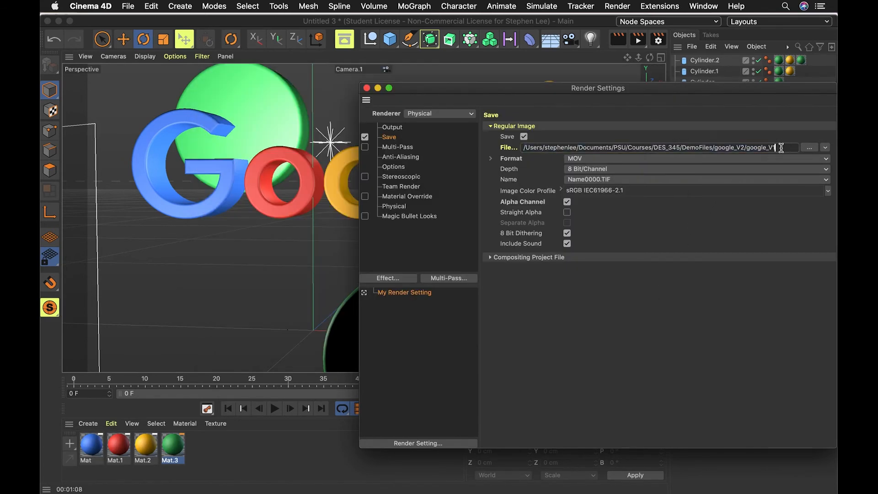
{"action": "key", "text": "BackSpace"}
{"action": "type", "text": "2"}
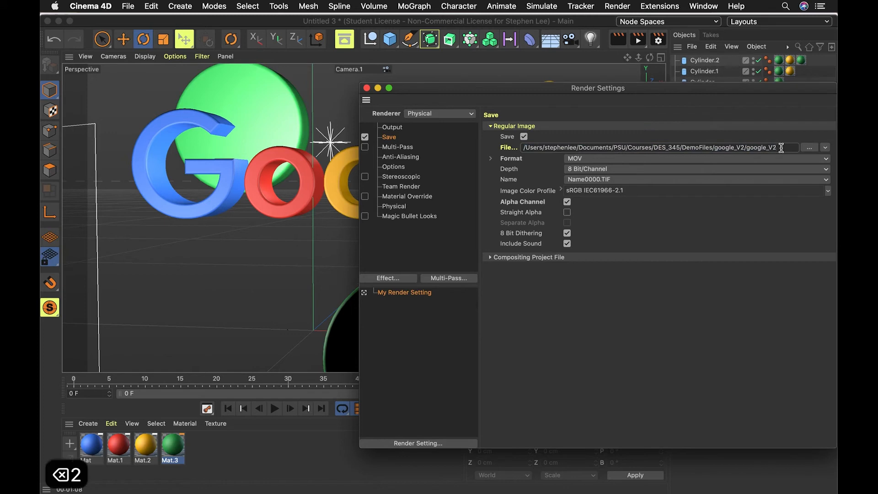
{"action": "left_click", "coordinate": [620, 159]}
{"action": "left_click", "coordinate": [591, 274]}
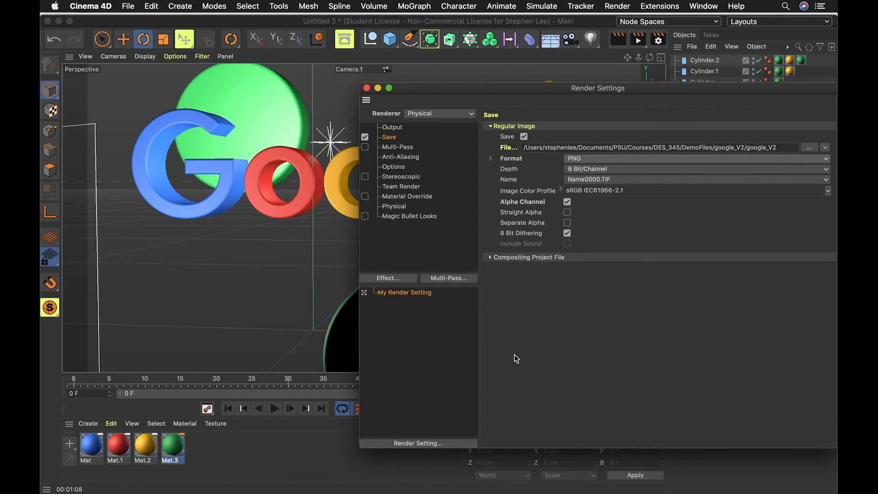
{"action": "left_click", "coordinate": [367, 88]}
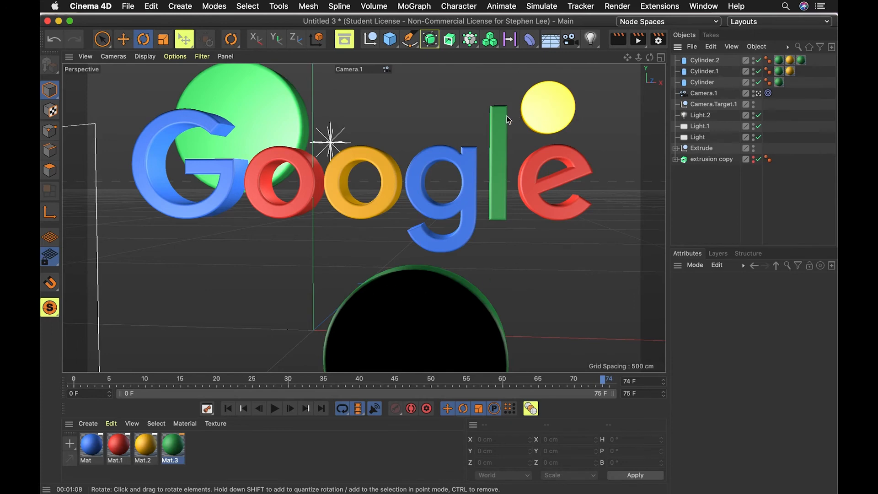
Render the animation to the Picture Viewer and play back the rendered frames.
{"action": "left_click", "coordinate": [639, 40]}
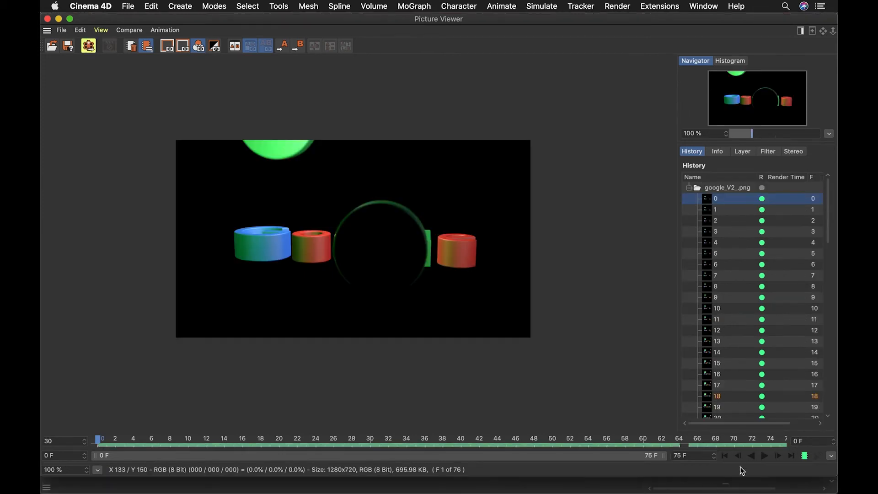
{"action": "left_click", "coordinate": [763, 456]}
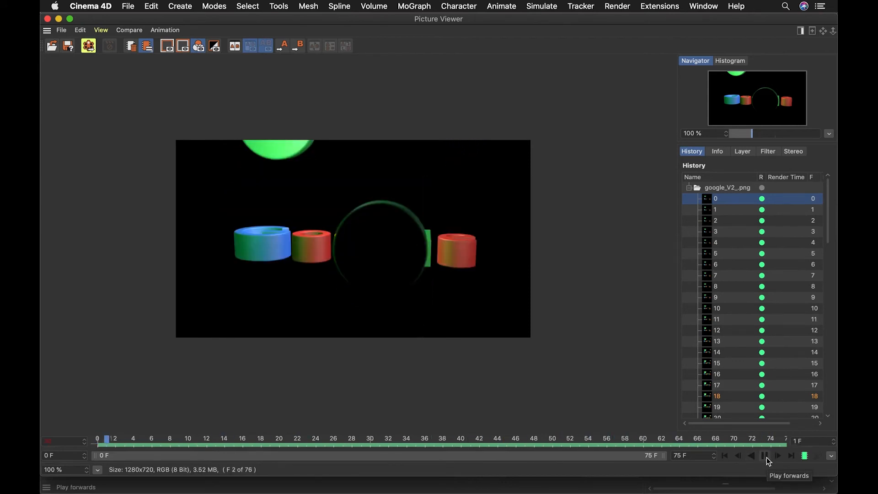
{"action": "left_click", "coordinate": [766, 458]}
{"action": "scroll", "coordinate": [336, 294], "scroll_direction": "up", "scroll_amount": 4}
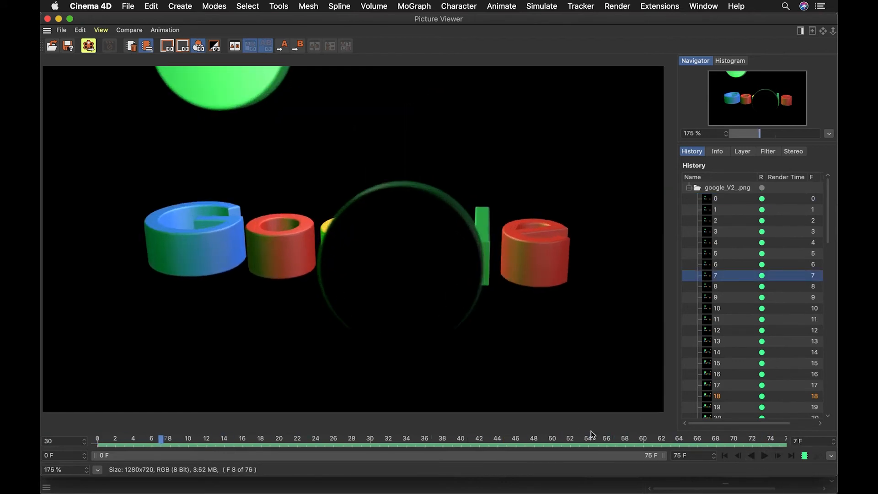
{"action": "left_click", "coordinate": [761, 457]}
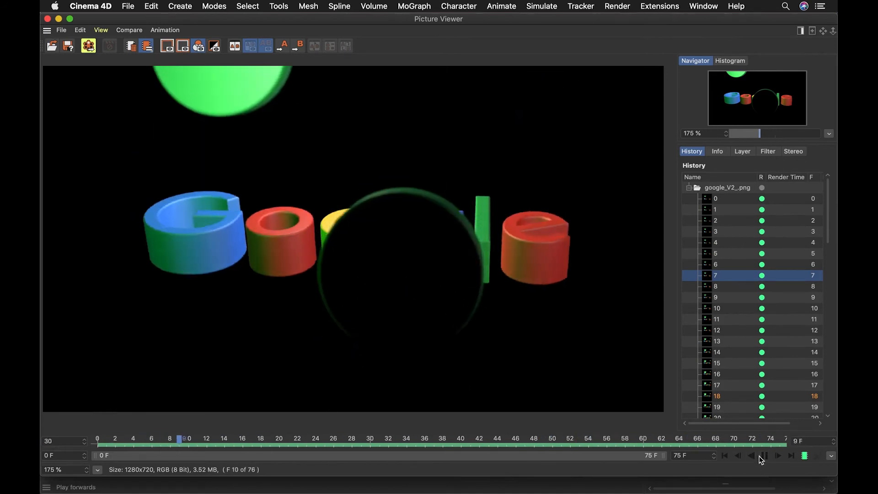
{"action": "left_click", "coordinate": [768, 457]}
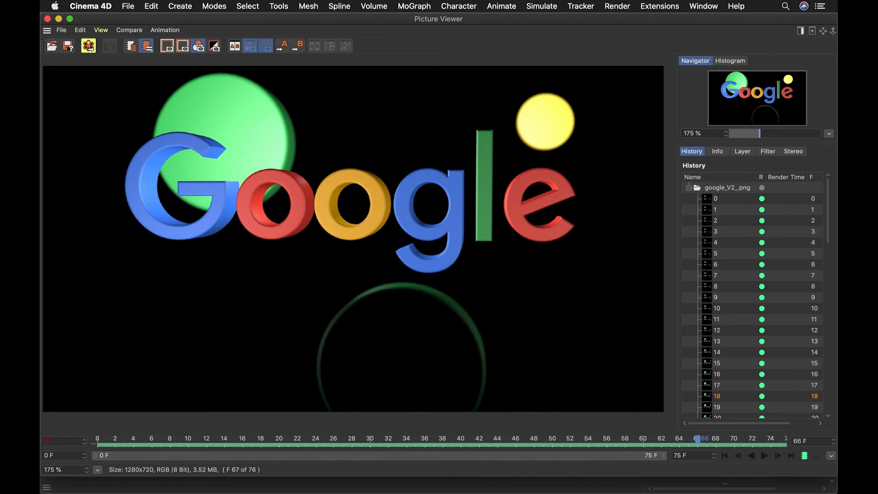
{"action": "left_click", "coordinate": [765, 456]}
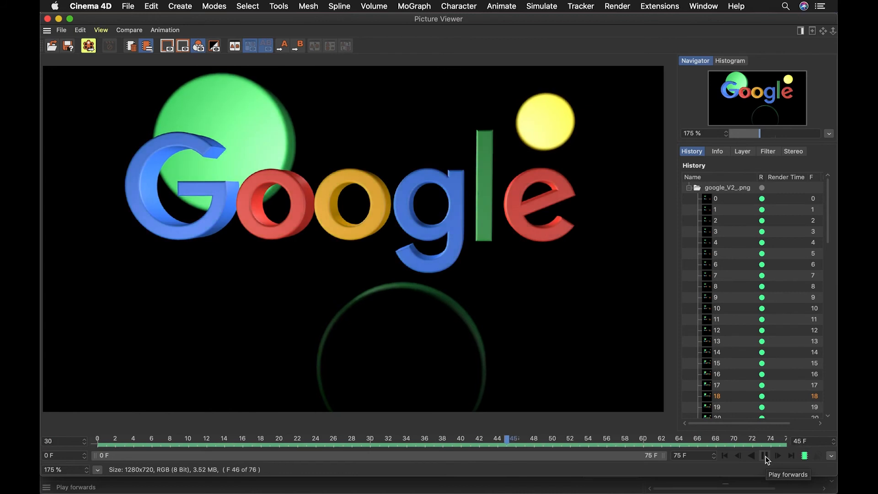
{"action": "left_click", "coordinate": [765, 456]}
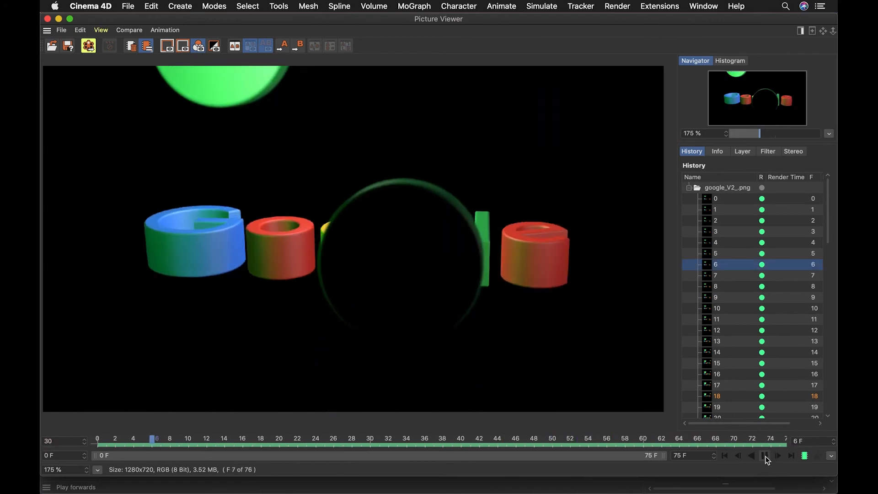
{"action": "left_click", "coordinate": [765, 457]}
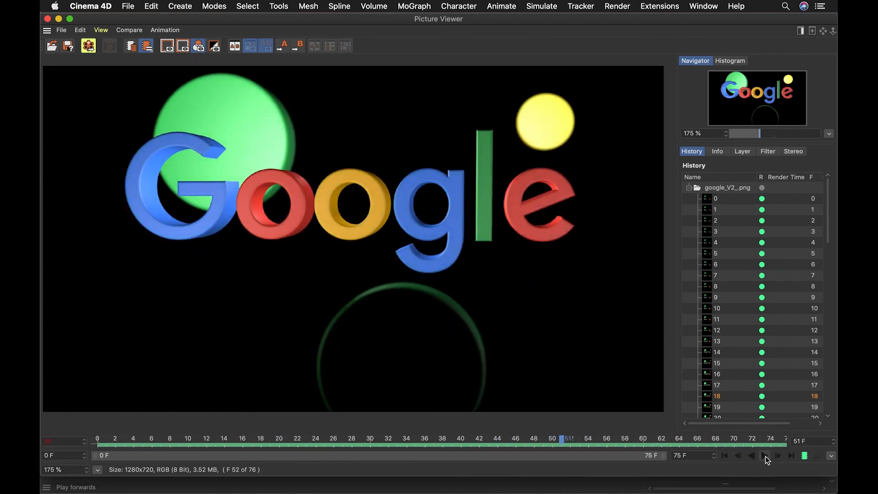
Switch to After Effects and open the Project panel.
{"action": "key", "text": "super+Tab"}
{"action": "left_click", "coordinate": [376, 253]}
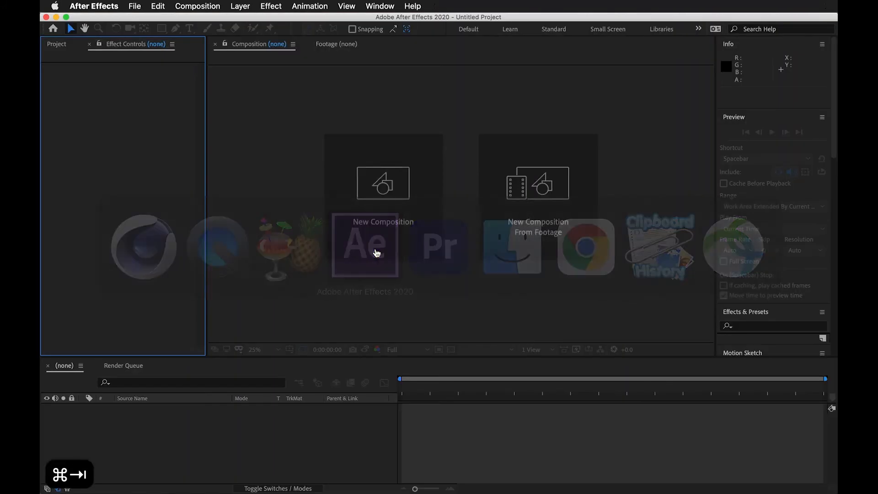
{"action": "left_click", "coordinate": [100, 138]}
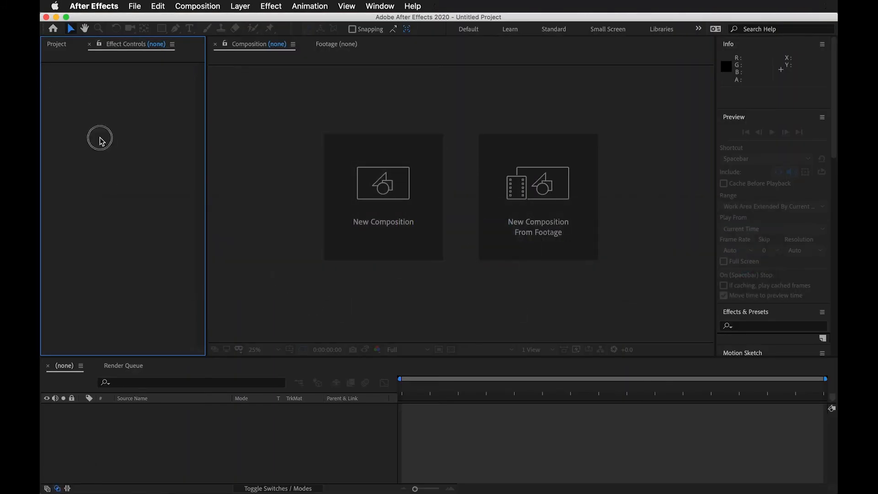
{"action": "left_click", "coordinate": [57, 44]}
{"action": "left_click", "coordinate": [99, 223]}
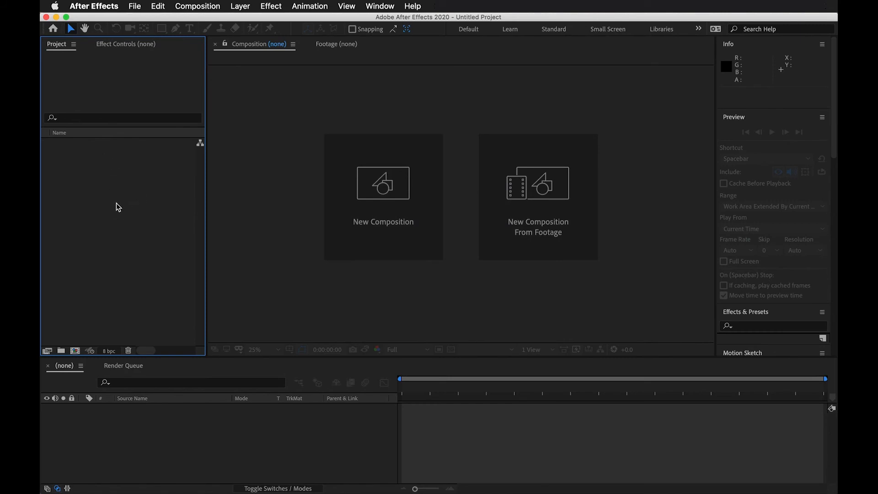
Import the google_V2 PNG files from the google_V2 folder as a PNG Sequence.
{"action": "double_click", "coordinate": [124, 222]}
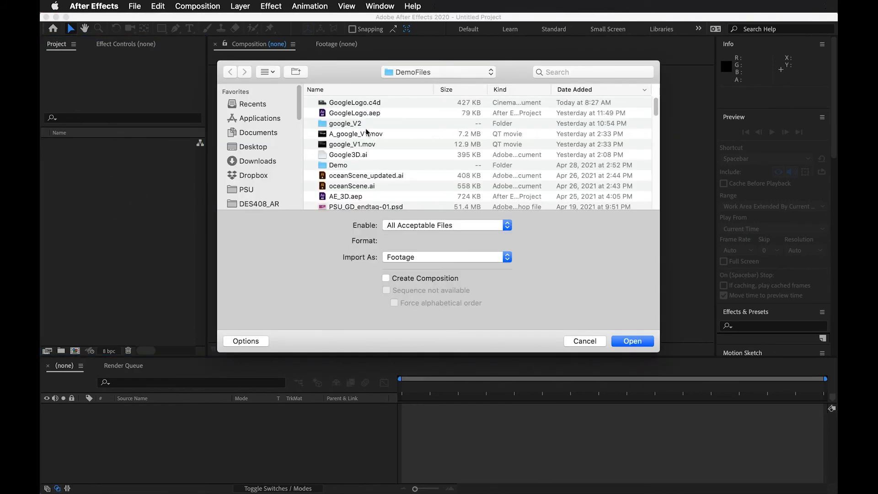
{"action": "left_click", "coordinate": [348, 123]}
{"action": "double_click", "coordinate": [348, 123]}
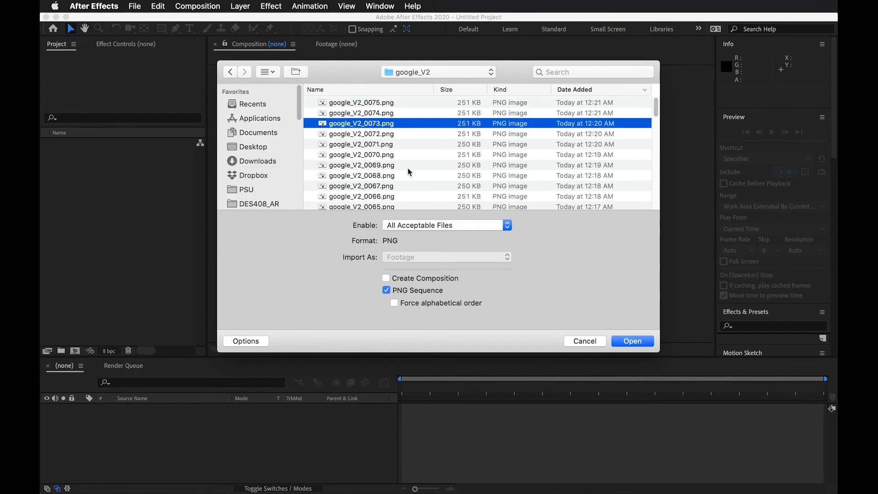
{"action": "scroll", "coordinate": [399, 185], "scroll_direction": "down", "scroll_amount": 15}
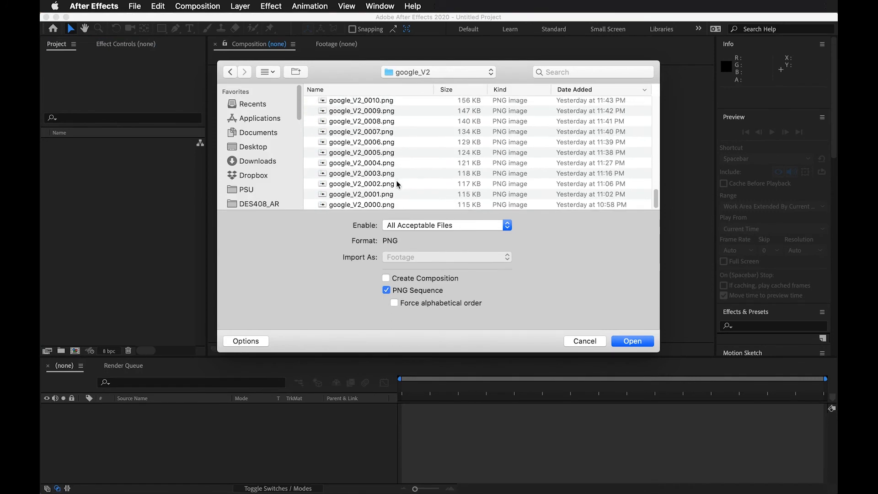
{"action": "left_click", "coordinate": [394, 205]}
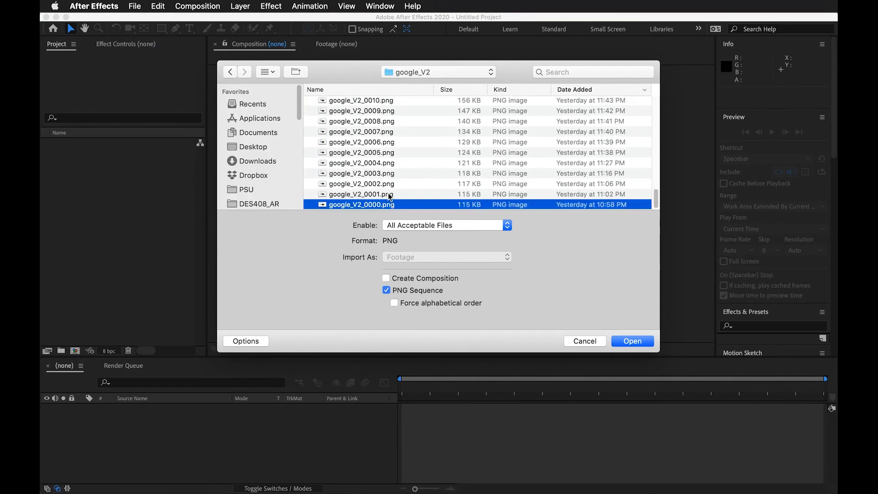
{"action": "scroll", "coordinate": [386, 193], "scroll_direction": "up", "scroll_amount": 15}
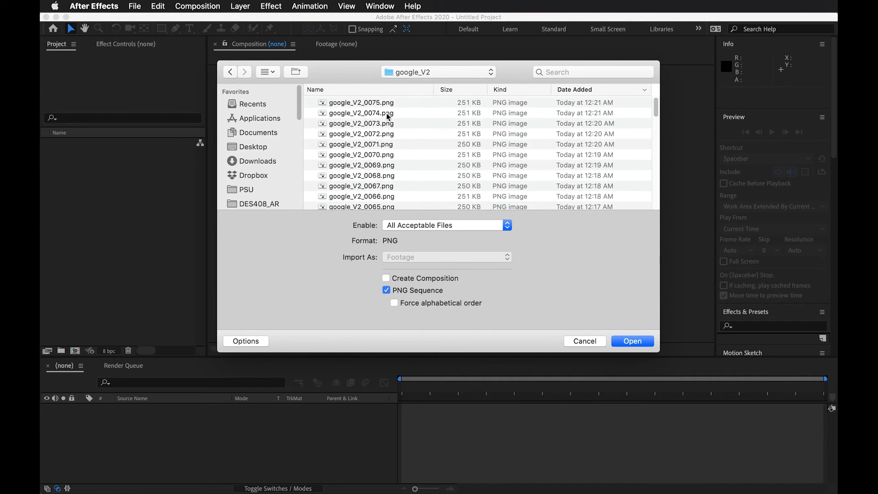
{"action": "left_click", "coordinate": [388, 103], "text": "shift"}
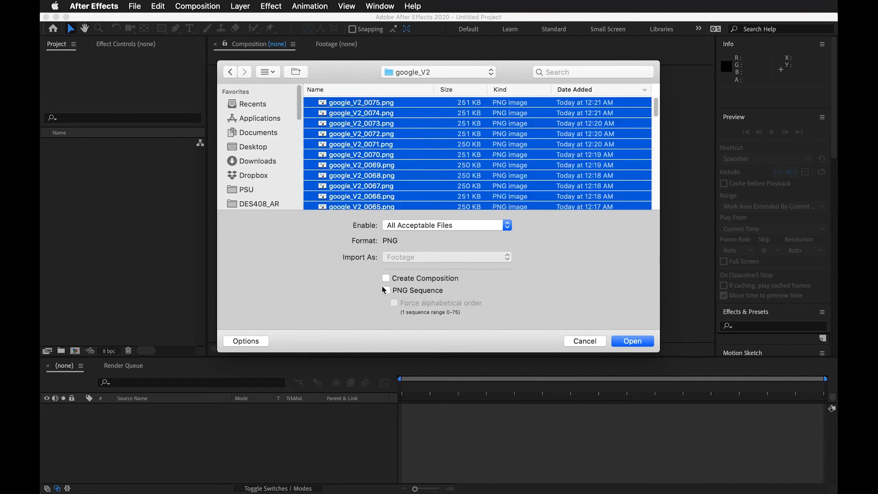
{"action": "left_click", "coordinate": [386, 290]}
{"action": "scroll", "coordinate": [511, 154], "scroll_direction": "down", "scroll_amount": 15}
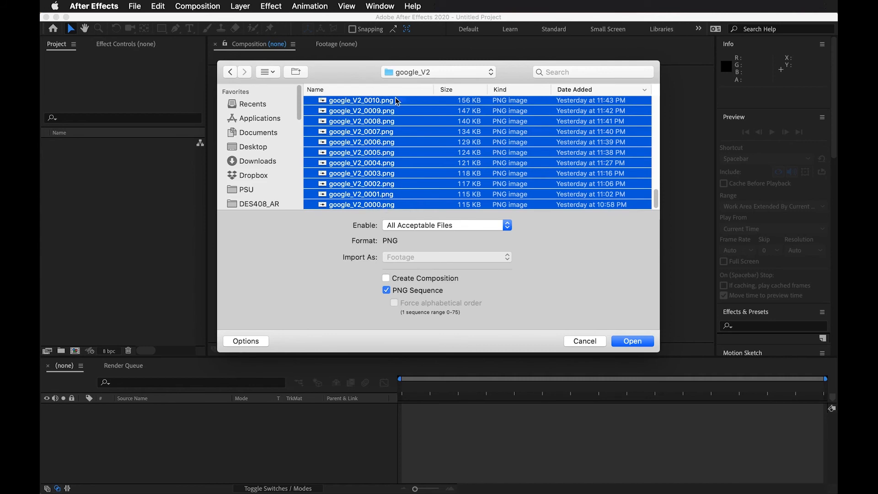
{"action": "left_click", "coordinate": [633, 342]}
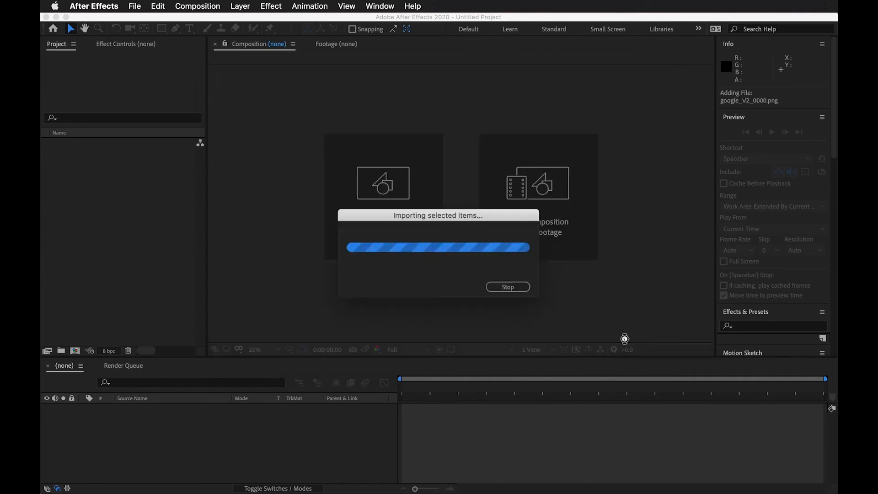
Create a composition from the imported google_V2 sequence and scrub through its timeline.
{"action": "left_click", "coordinate": [102, 167]}
{"action": "left_click", "coordinate": [100, 145]}
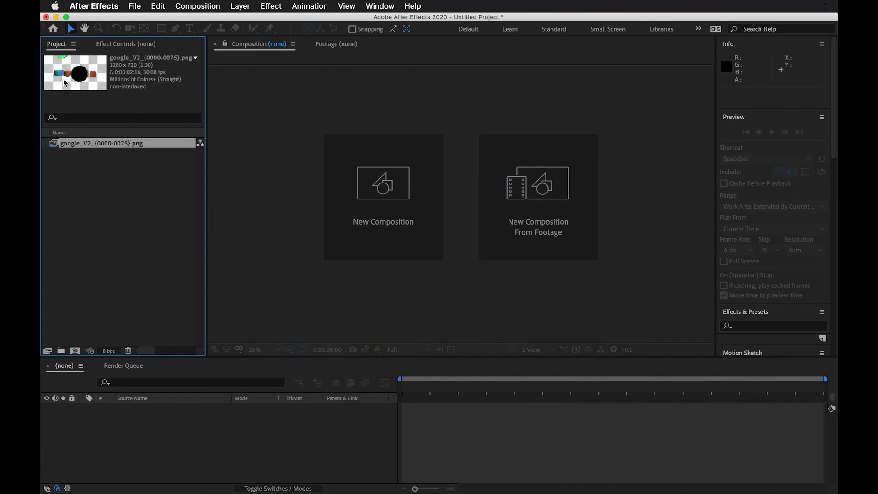
{"action": "left_click_drag", "start_coordinate": [77, 144], "coordinate": [151, 426]}
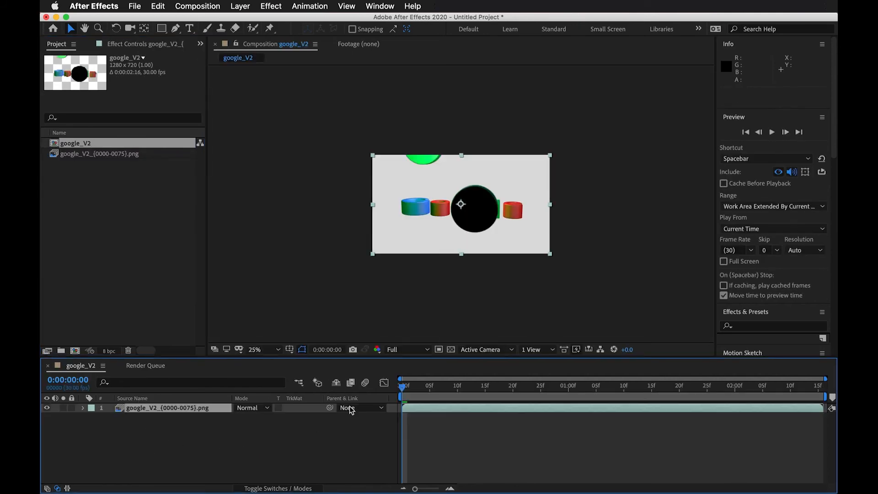
{"action": "left_click_drag", "start_coordinate": [453, 397], "coordinate": [506, 399]}
{"action": "left_click", "coordinate": [284, 398]}
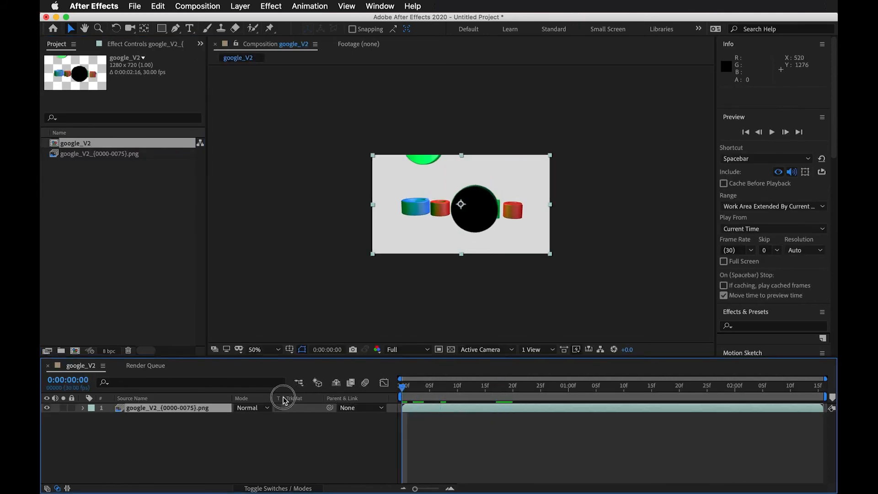
Preview the google_V2 composition and scrub through its timeline to review the animation.
{"action": "key", "text": "space"}
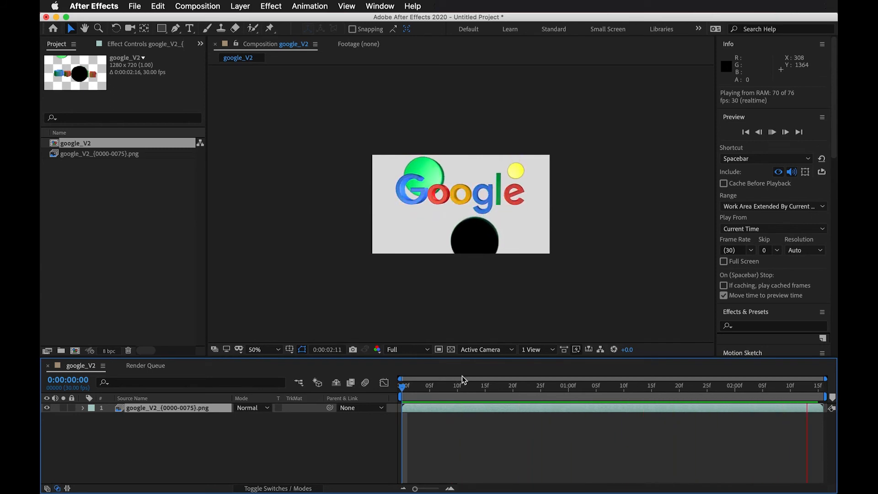
{"action": "left_click", "coordinate": [435, 388]}
{"action": "left_click_drag", "start_coordinate": [440, 396], "coordinate": [696, 390]}
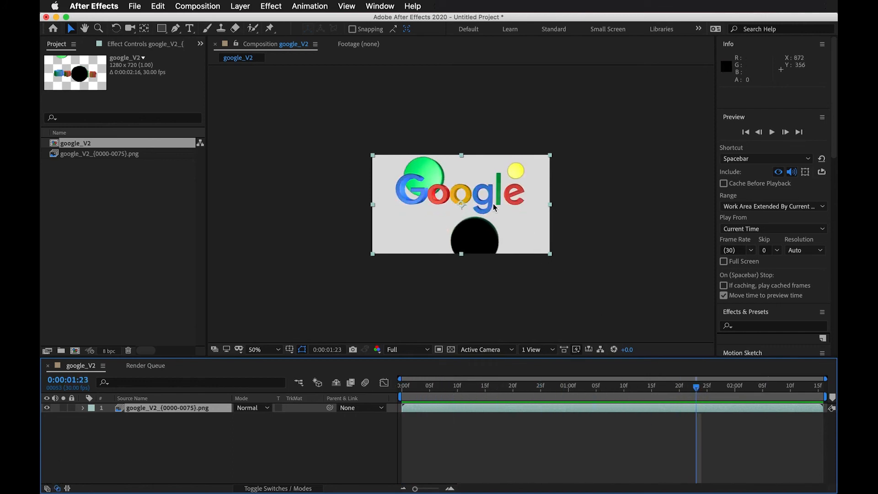
{"action": "left_click_drag", "start_coordinate": [448, 398], "coordinate": [608, 376]}
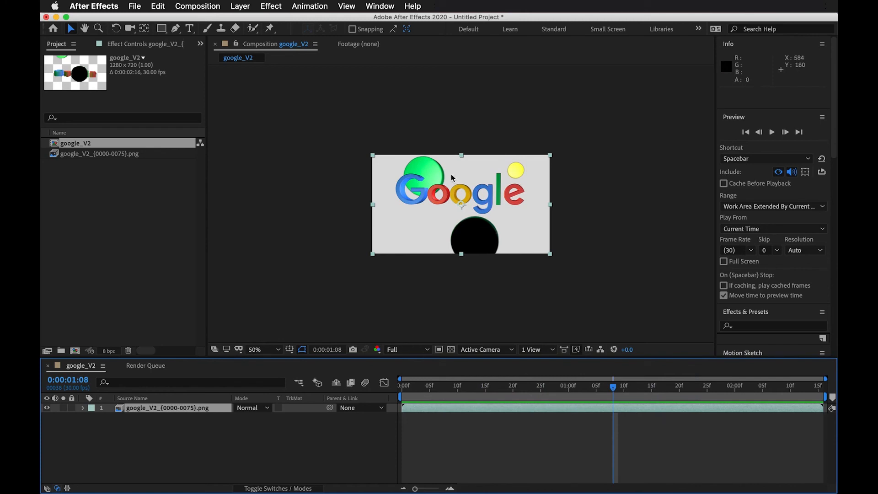
Keyframe the logo layer's Position at about 1:08 and 2:04, moving it down to 640,490, and preview.
{"action": "key", "text": "p"}
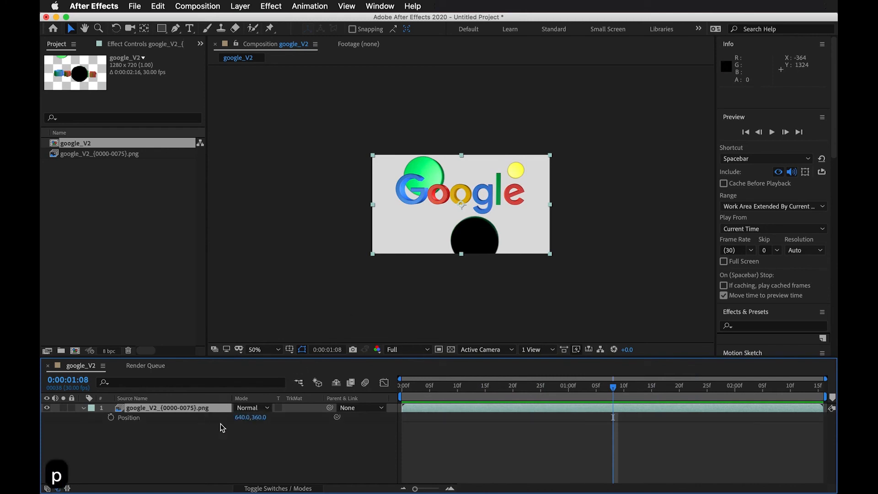
{"action": "left_click", "coordinate": [111, 417]}
{"action": "left_click_drag", "start_coordinate": [627, 392], "coordinate": [758, 390]}
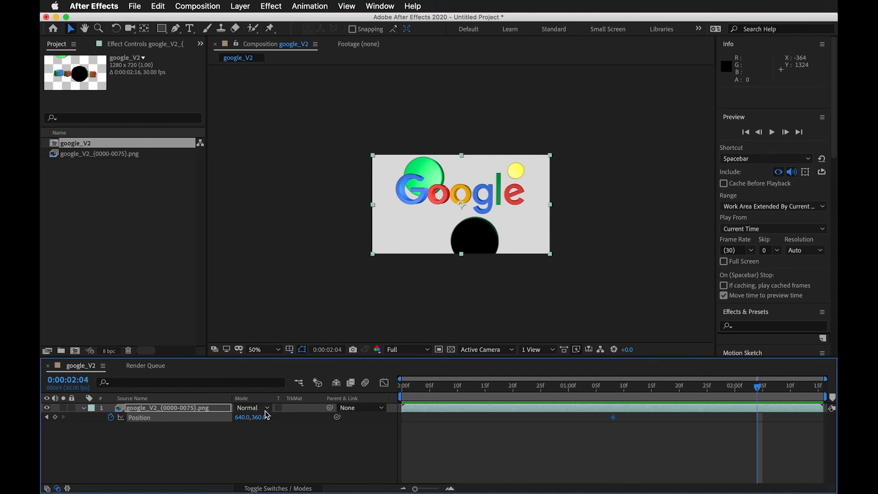
{"action": "left_click_drag", "start_coordinate": [267, 414], "coordinate": [334, 416]}
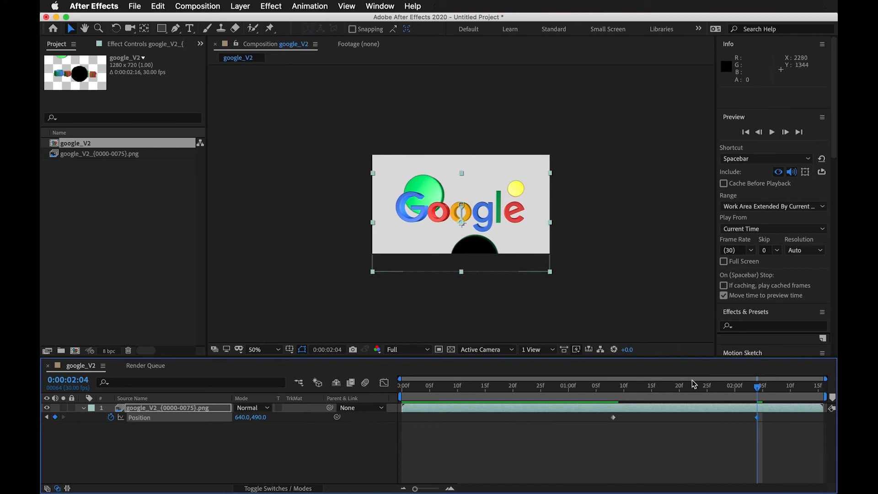
{"action": "left_click_drag", "start_coordinate": [260, 417], "coordinate": [246, 418]}
{"action": "left_click_drag", "start_coordinate": [661, 389], "coordinate": [574, 389]}
{"action": "key", "text": "space"}
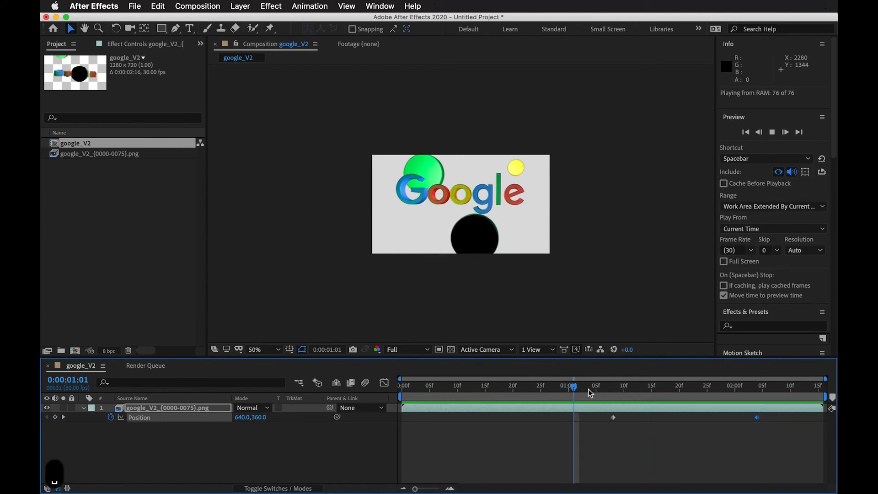
{"action": "key", "text": "space"}
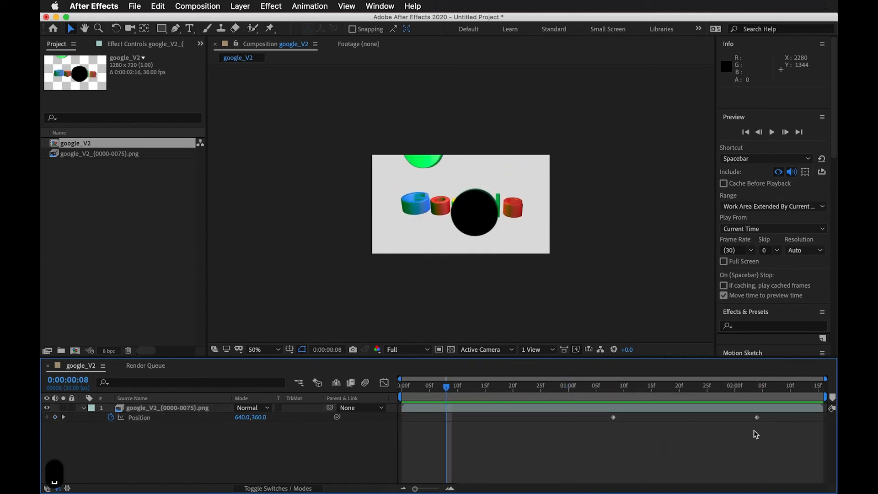
Move the second Position keyframe later to about 2:14, then apply Easy Ease to both keyframes.
{"action": "left_click", "coordinate": [757, 417]}
{"action": "key", "text": "Delete"}
{"action": "left_click", "coordinate": [781, 422]}
{"action": "left_click_drag", "start_coordinate": [803, 428], "coordinate": [577, 416]}
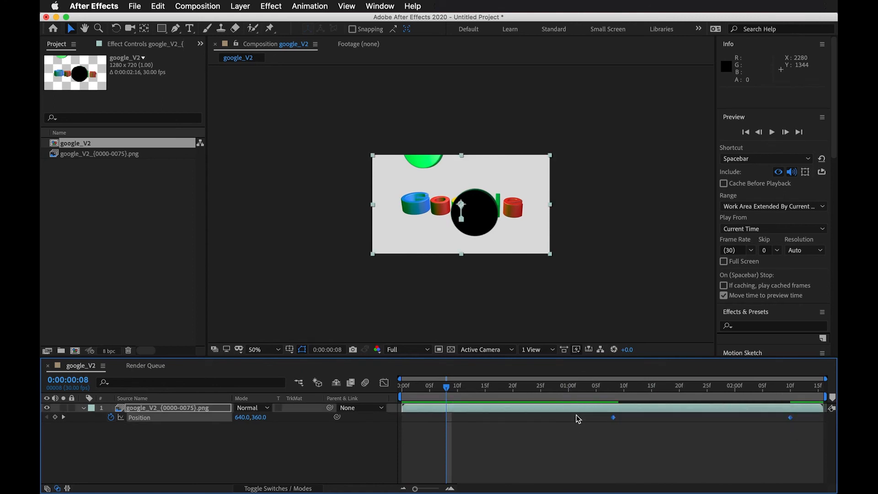
{"action": "key", "text": "F9"}
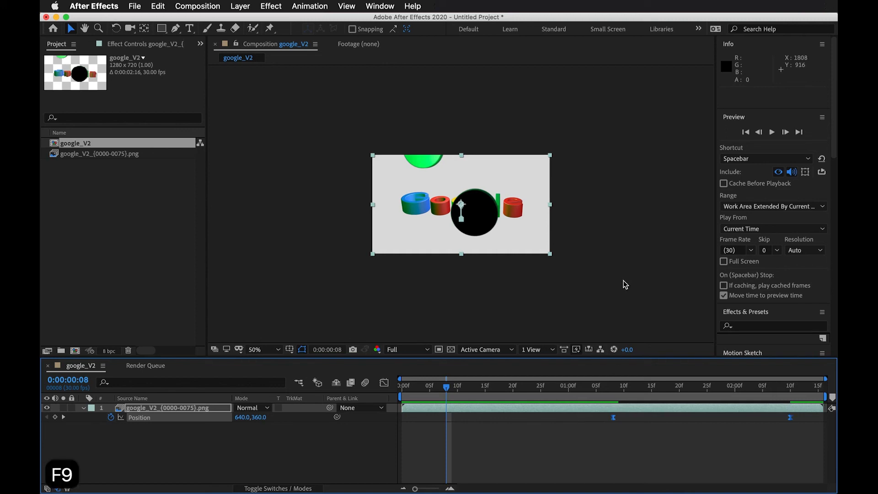
Shift the first Position keyframe earlier to about 1:00 and preview the motion.
{"action": "key", "text": "space"}
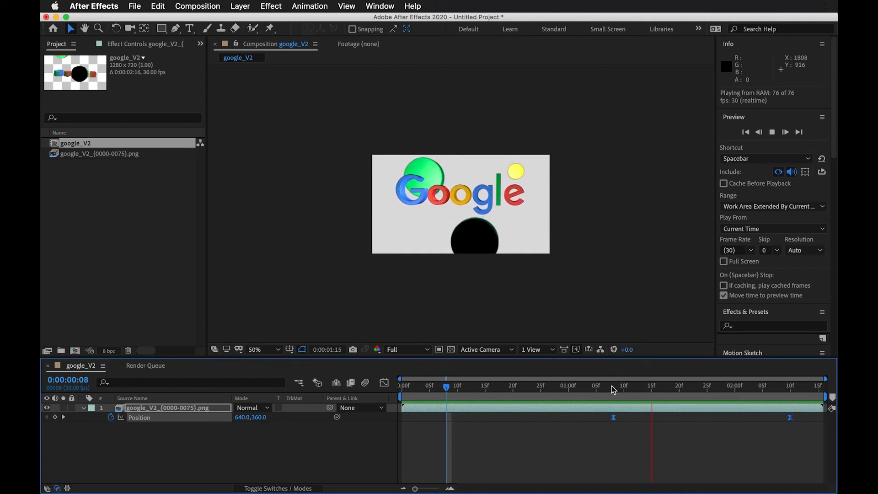
{"action": "left_click_drag", "start_coordinate": [614, 388], "coordinate": [563, 388]}
{"action": "left_click_drag", "start_coordinate": [612, 418], "coordinate": [574, 417]}
{"action": "key", "text": "super+z"}
{"action": "left_click", "coordinate": [590, 451]}
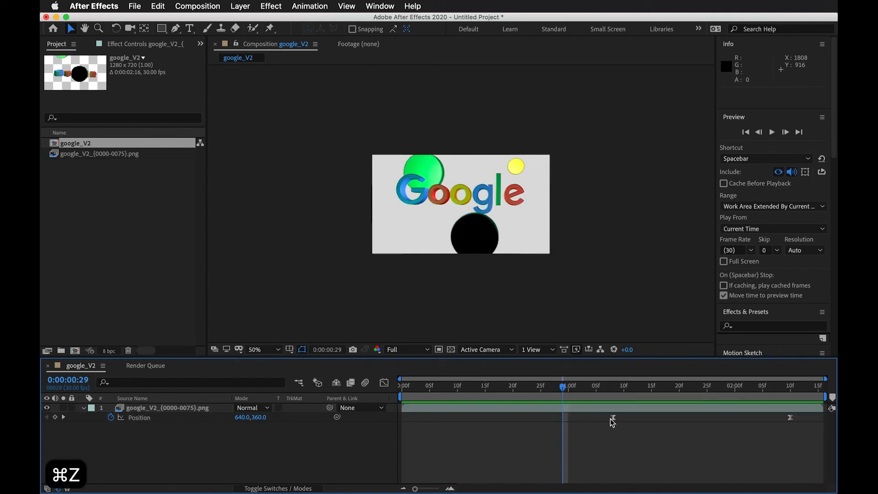
{"action": "left_click_drag", "start_coordinate": [612, 418], "coordinate": [569, 418]}
{"action": "left_click_drag", "start_coordinate": [564, 387], "coordinate": [508, 393]}
{"action": "key", "text": "space"}
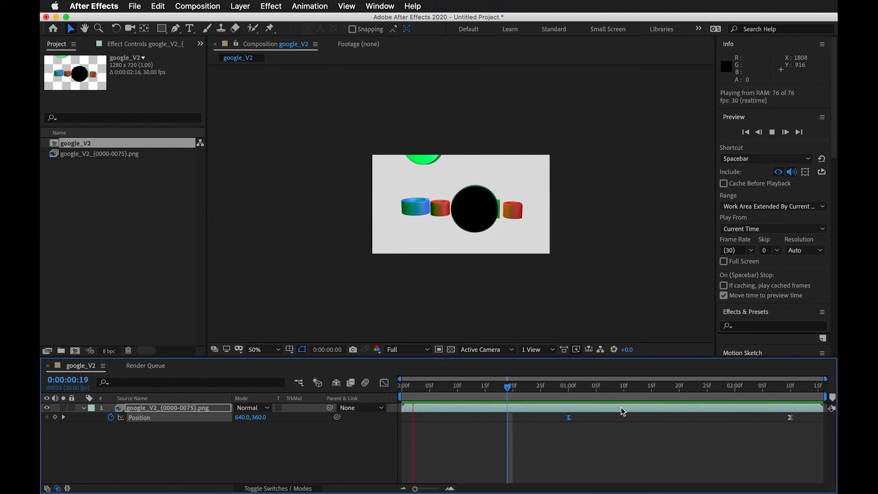
Open the Graph Editor and lengthen the first keyframe's speed influence handle, then preview.
{"action": "left_click_drag", "start_coordinate": [552, 387], "coordinate": [786, 397]}
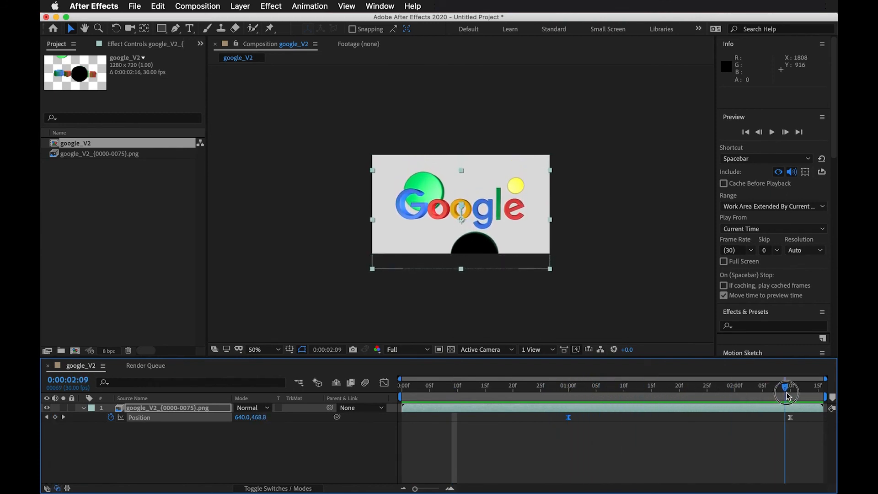
{"action": "left_click", "coordinate": [390, 381]}
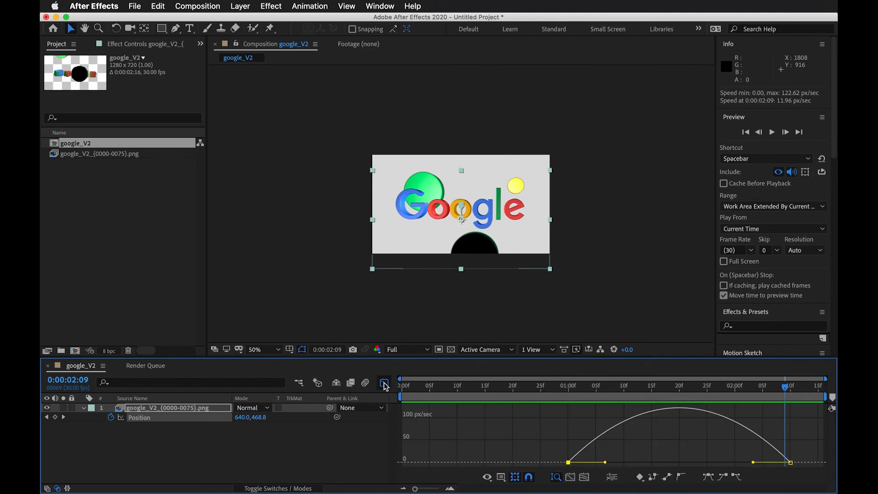
{"action": "left_click_drag", "start_coordinate": [606, 463], "coordinate": [639, 462]}
{"action": "left_click", "coordinate": [585, 389]}
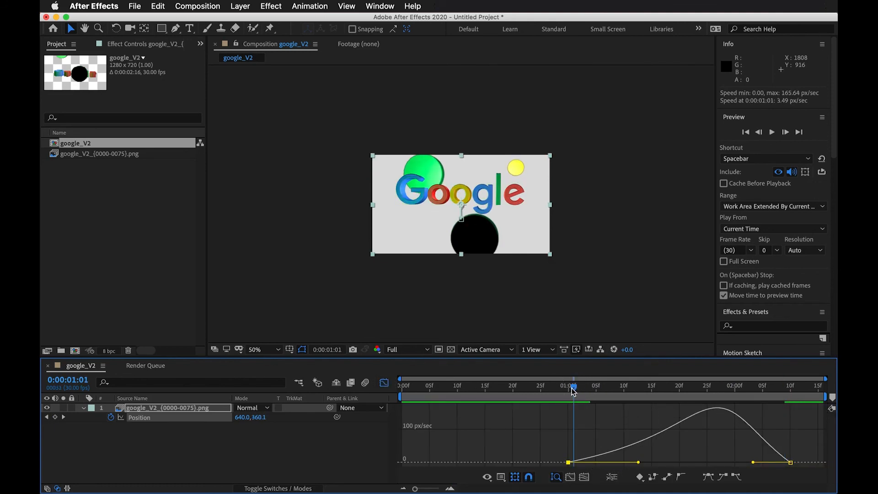
{"action": "key", "text": "space"}
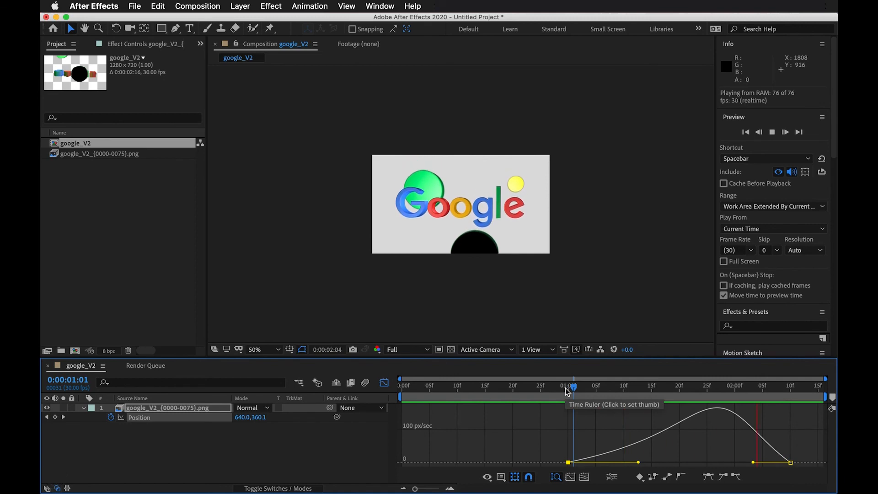
{"action": "key", "text": "space"}
Reshape the Position speed curve for a fast start and long slow ease-out, preview, and close the Graph Editor.
{"action": "left_click_drag", "start_coordinate": [758, 464], "coordinate": [813, 463]}
{"action": "left_click_drag", "start_coordinate": [647, 463], "coordinate": [581, 464]}
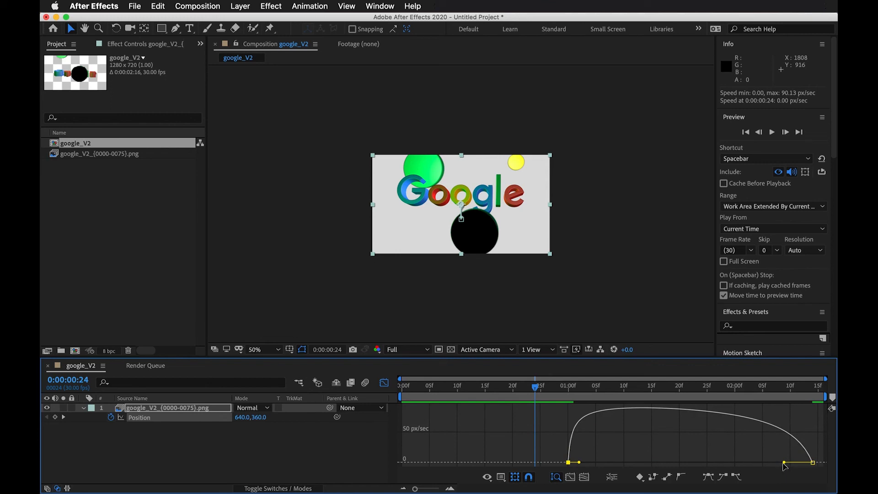
{"action": "left_click_drag", "start_coordinate": [776, 464], "coordinate": [727, 463]}
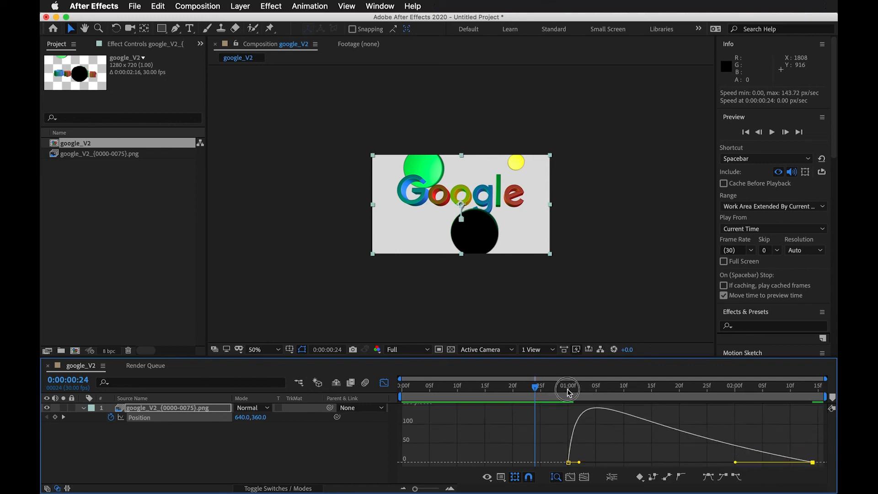
{"action": "left_click_drag", "start_coordinate": [570, 390], "coordinate": [560, 388]}
{"action": "key", "text": "space"}
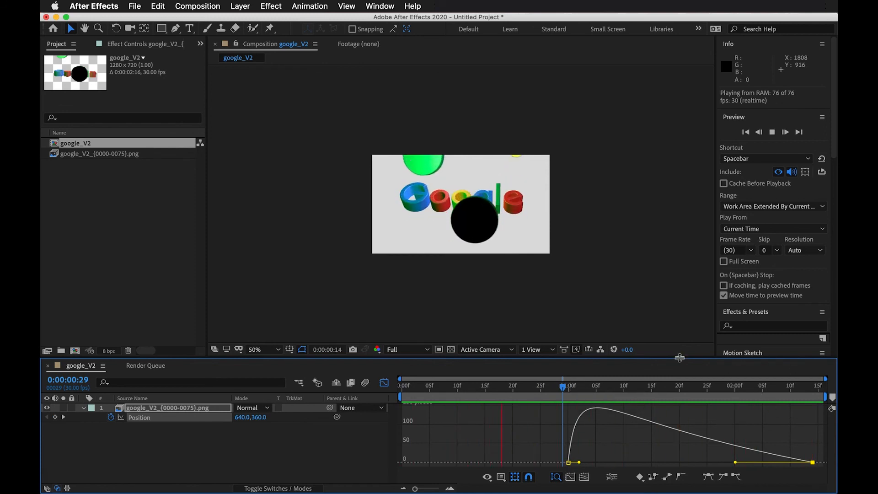
{"action": "key", "text": "space"}
{"action": "left_click", "coordinate": [384, 383]}
Create a new comp-sized solid layer with a dark turquoise color 042B20.
{"action": "left_click_drag", "start_coordinate": [625, 390], "coordinate": [703, 388]}
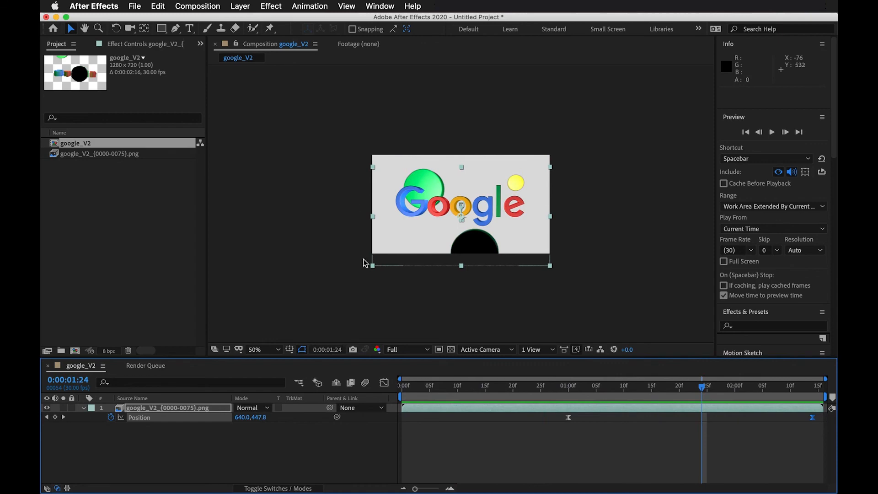
{"action": "left_click", "coordinate": [240, 5]}
{"action": "mouse_move", "coordinate": [256, 19]}
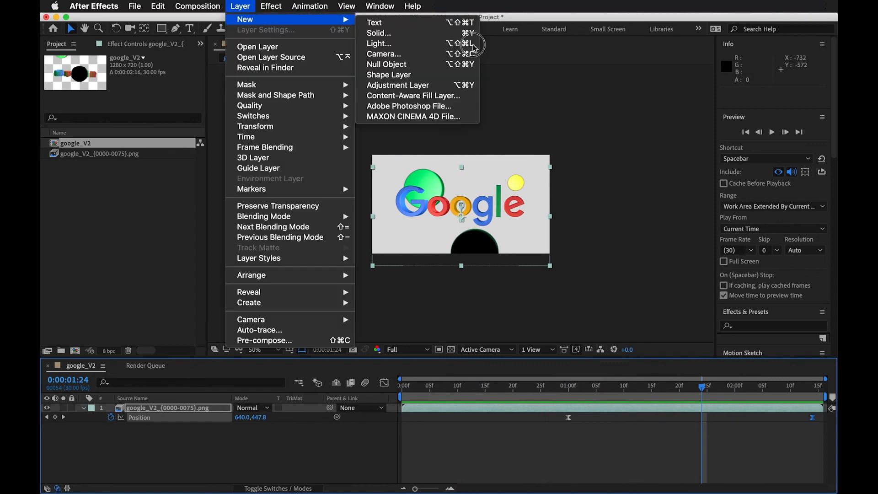
{"action": "left_click", "coordinate": [419, 33]}
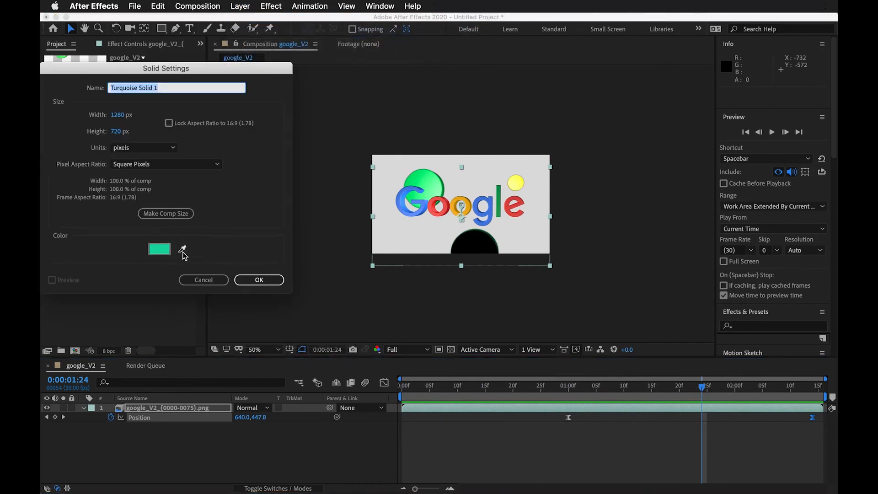
{"action": "left_click", "coordinate": [160, 250]}
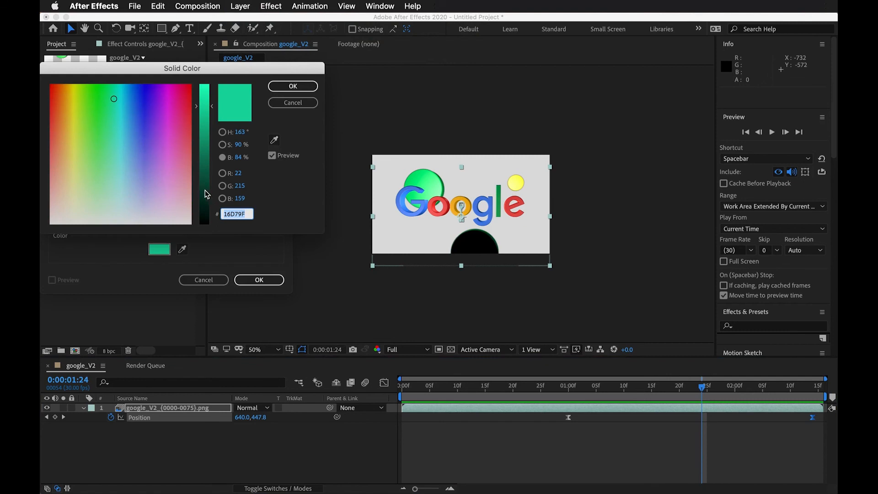
{"action": "left_click_drag", "start_coordinate": [205, 190], "coordinate": [203, 199]}
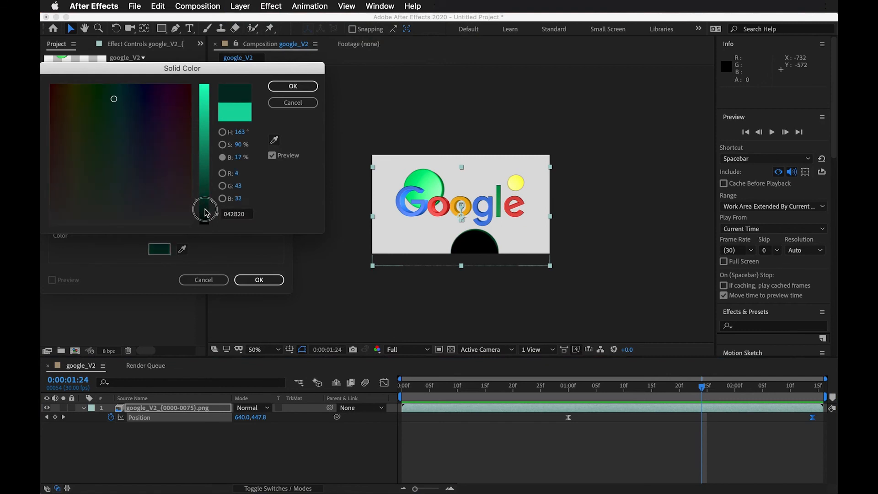
{"action": "left_click", "coordinate": [291, 86]}
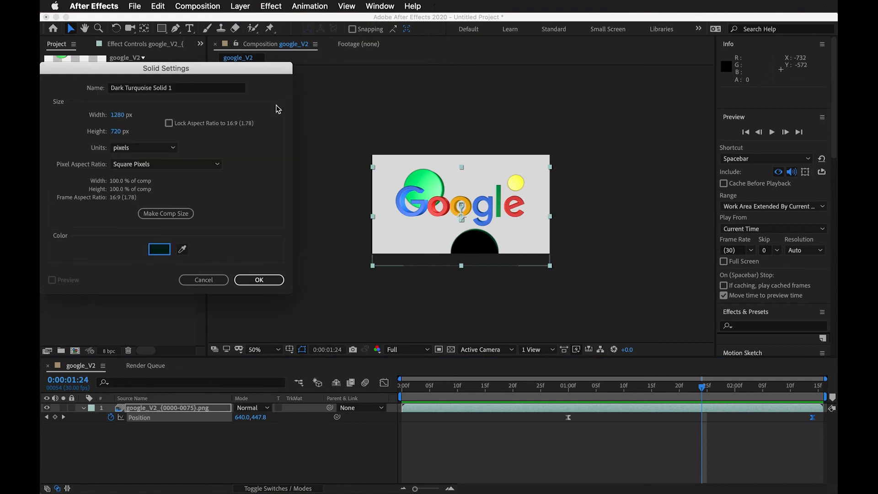
{"action": "left_click", "coordinate": [270, 280]}
Place the turquoise solid beneath the logo layer as a background and scrub to check it.
{"action": "left_click_drag", "start_coordinate": [212, 413], "coordinate": [209, 447]}
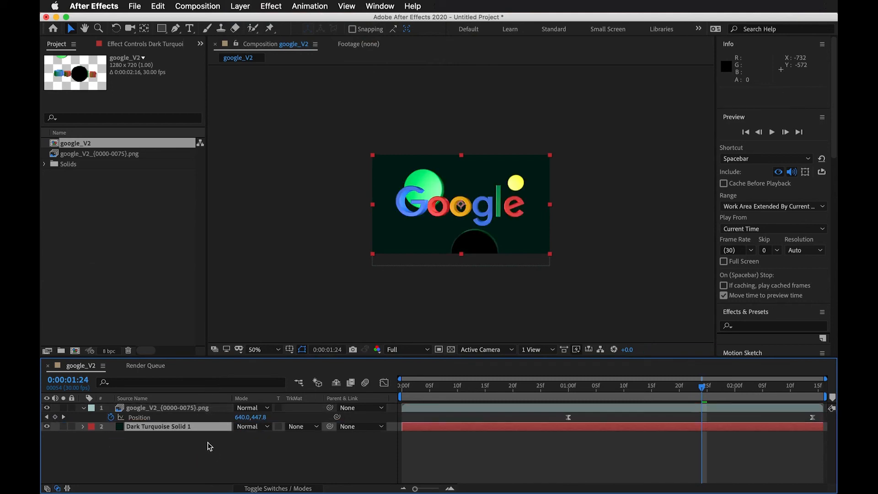
{"action": "left_click_drag", "start_coordinate": [408, 386], "coordinate": [530, 405]}
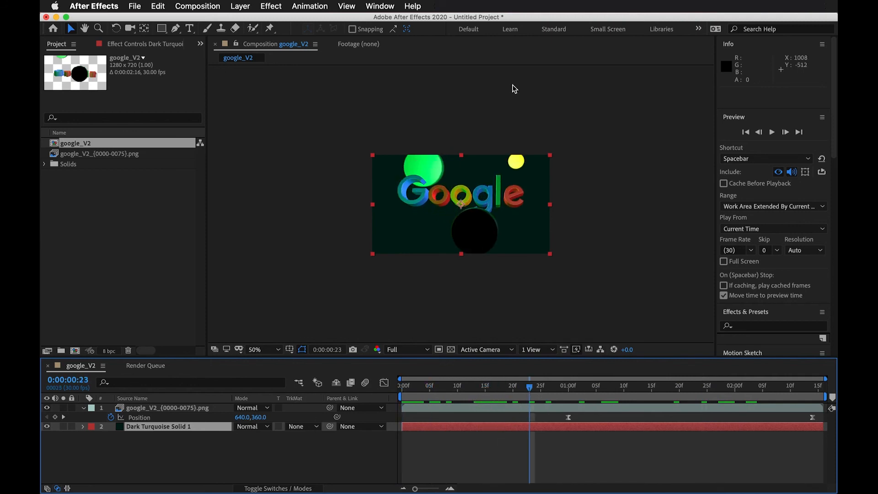
{"action": "left_click_drag", "start_coordinate": [539, 395], "coordinate": [657, 393]}
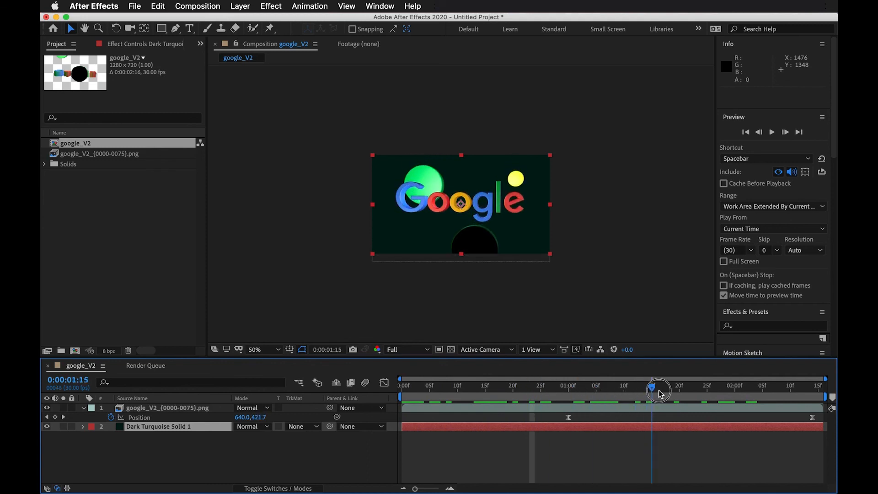
Scrub through the composition to review the logo animation over the new background.
{"action": "left_click", "coordinate": [639, 408]}
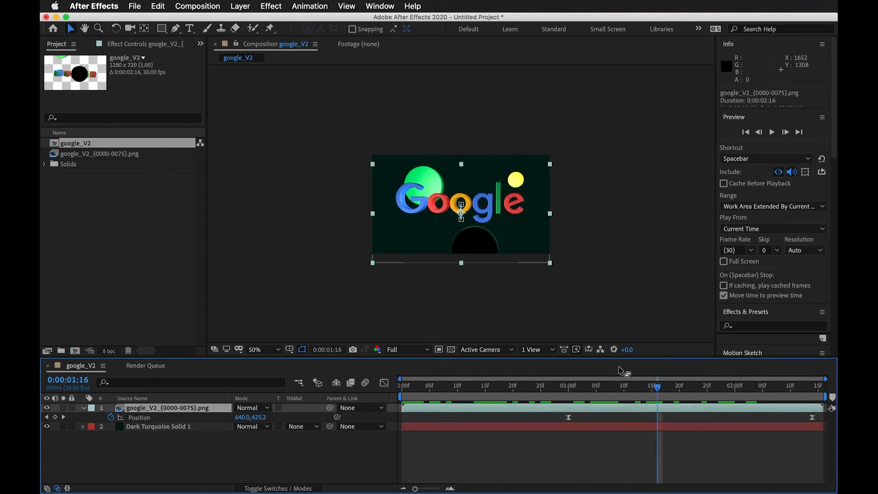
{"action": "left_click_drag", "start_coordinate": [652, 389], "coordinate": [294, 383]}
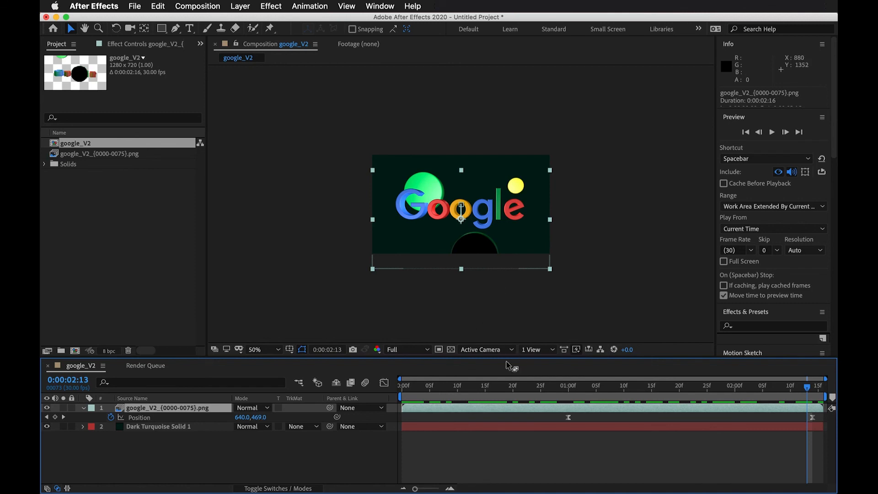
{"action": "left_click_drag", "start_coordinate": [596, 389], "coordinate": [593, 388]}
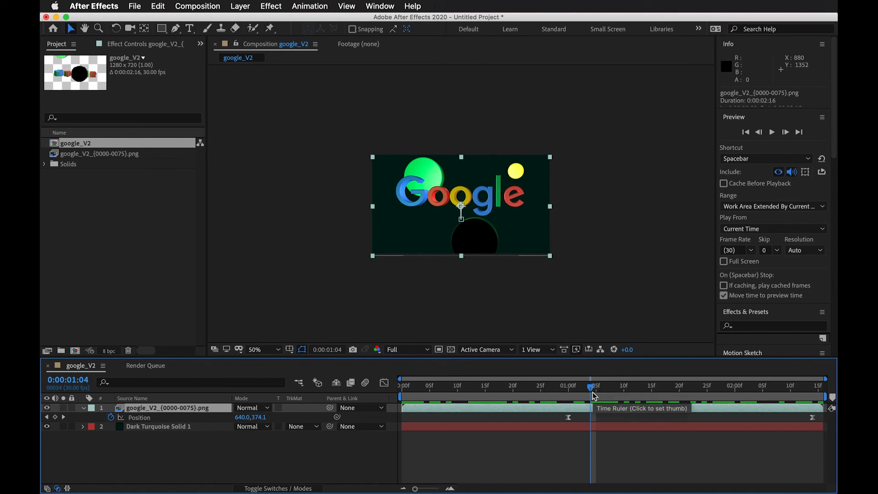
{"action": "left_click_drag", "start_coordinate": [591, 390], "coordinate": [831, 389]}
{"action": "left_click_drag", "start_coordinate": [678, 398], "coordinate": [773, 393]}
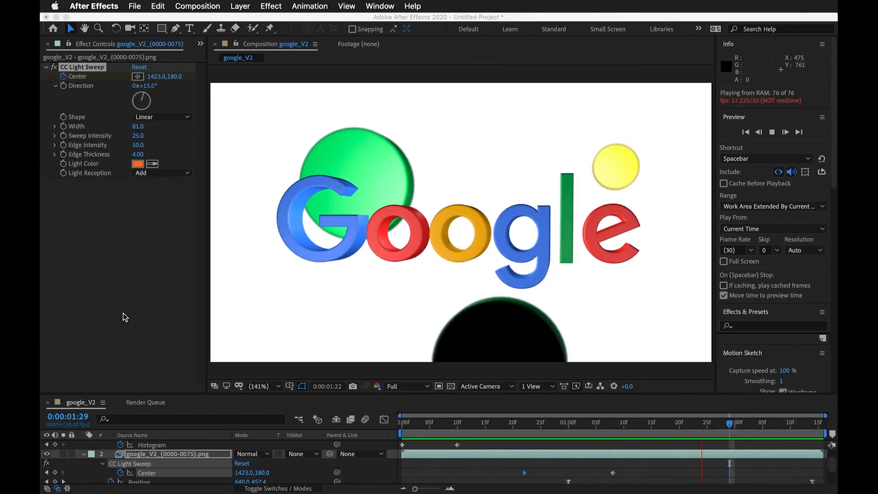
{"action": "left_click", "coordinate": [124, 313]}
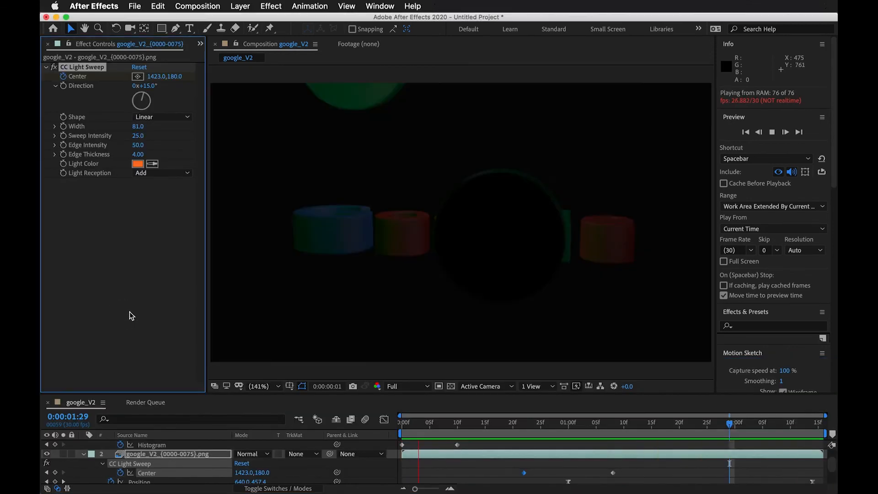